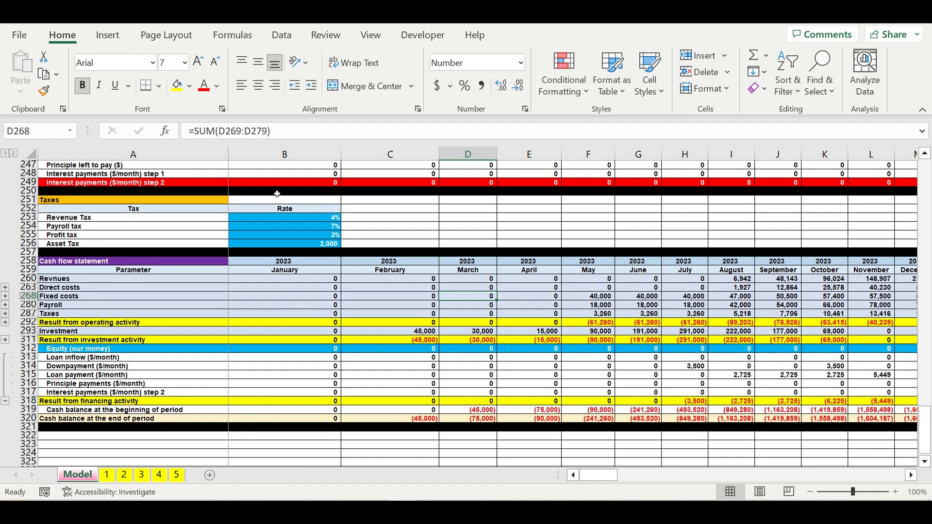
- On sheet 1, examine the Trips types table's mileage, duration, revenue and ON/OFF inputs for each trip type
click(106, 478)
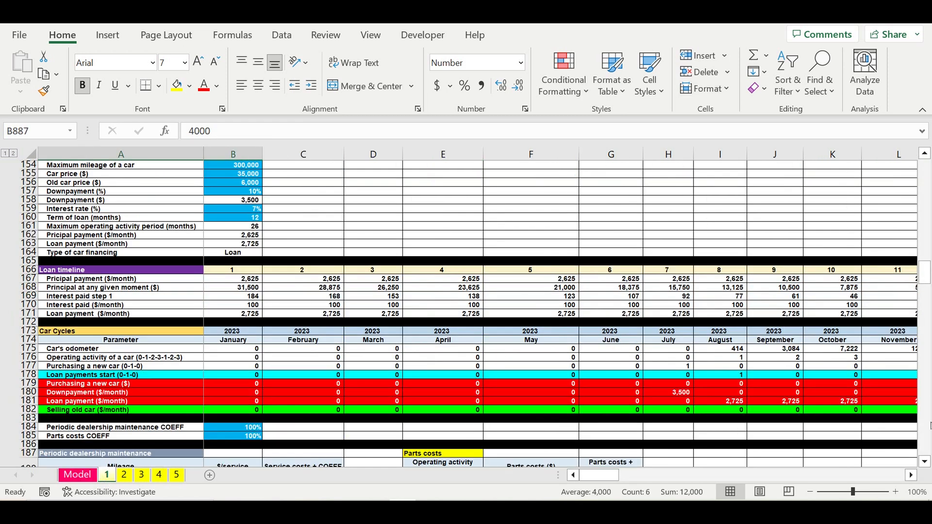
drag(925, 276, 920, 164)
scroll(435, 312, down, 4)
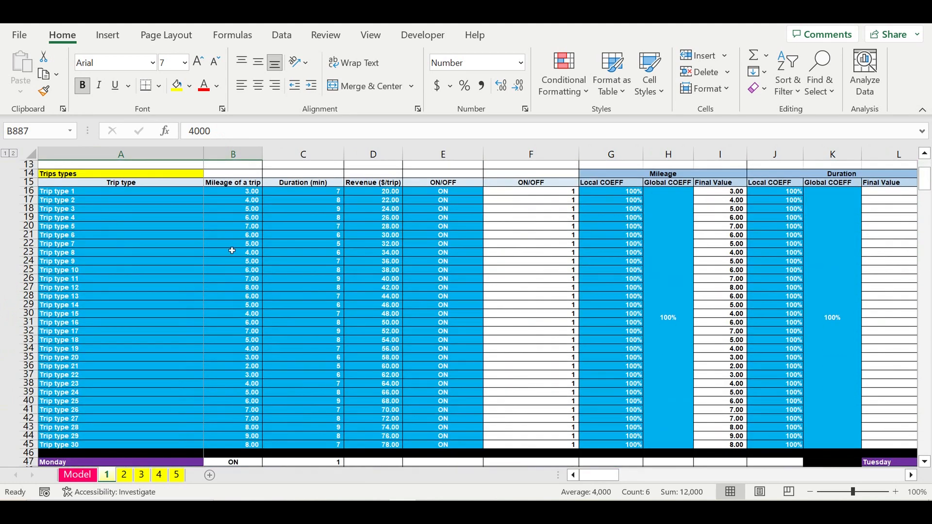
drag(174, 192, 466, 428)
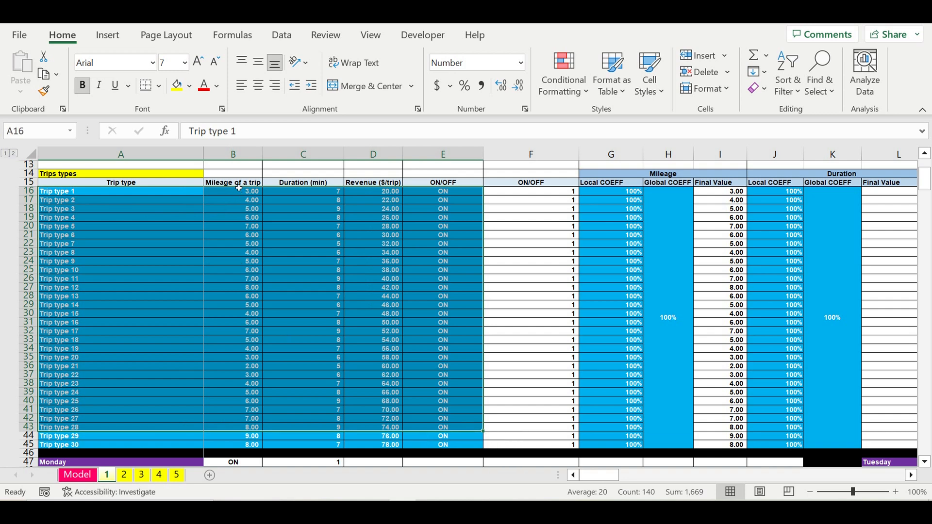
click(372, 183)
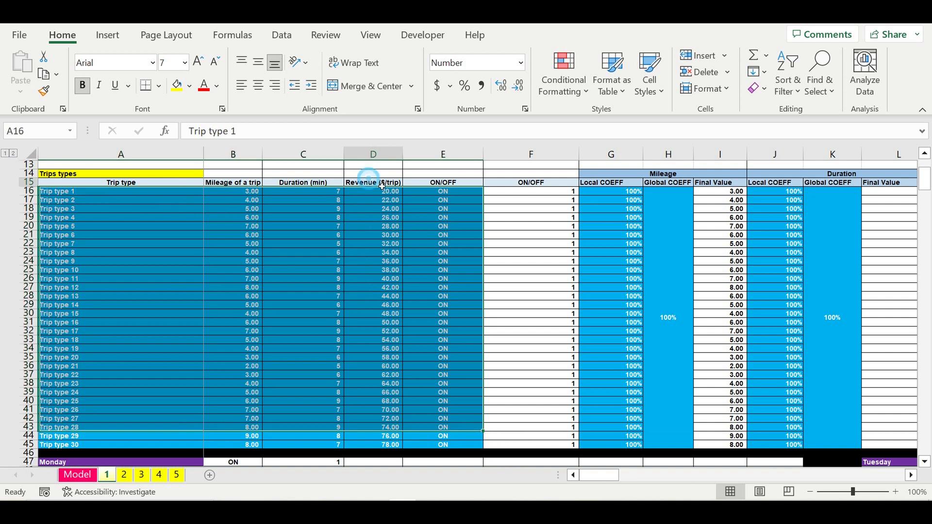
drag(456, 204, 443, 358)
scroll(364, 333, down, 2)
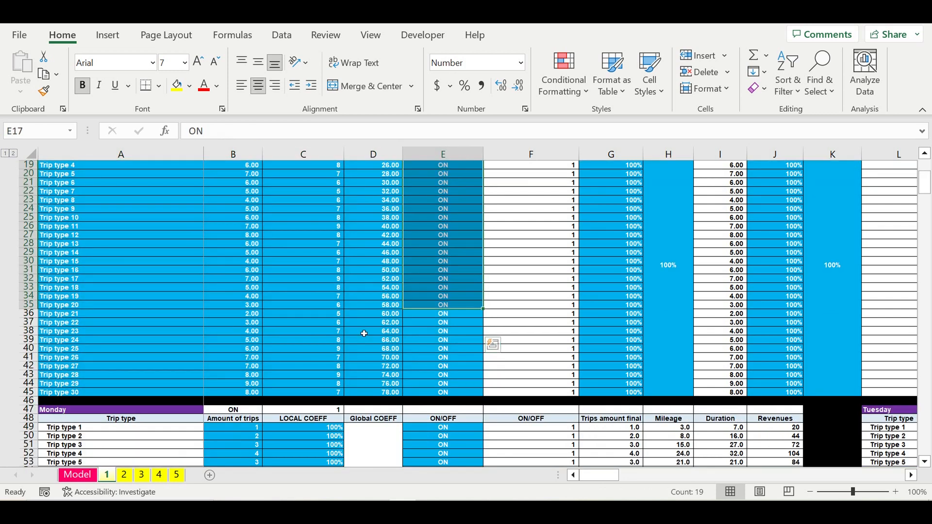
- Examine Monday's amount of trips and local coefficients per trip type, and locate the matching Tuesday block
scroll(364, 333, down, 7)
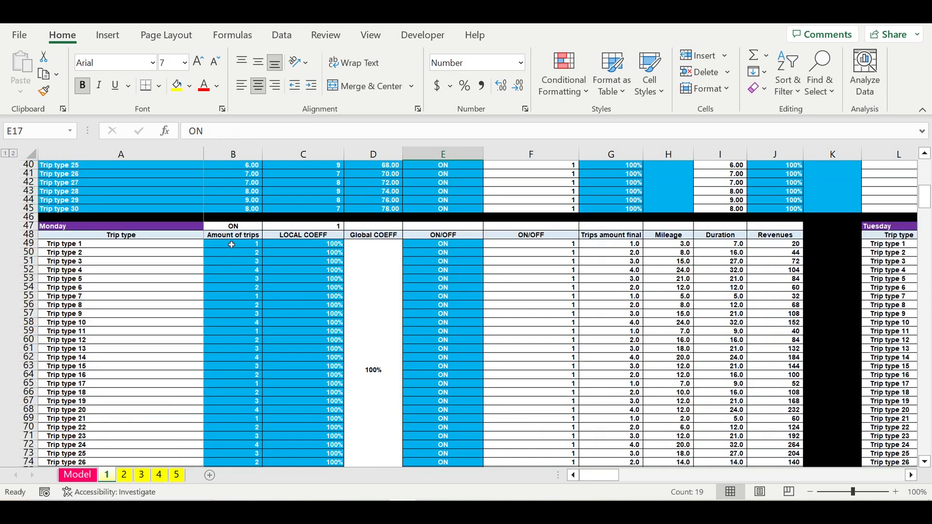
drag(231, 245, 315, 410)
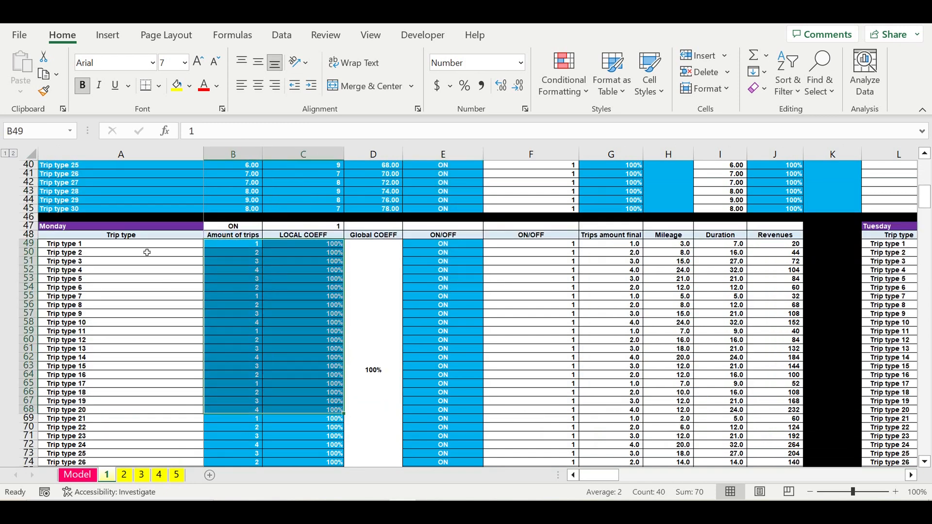
click(83, 228)
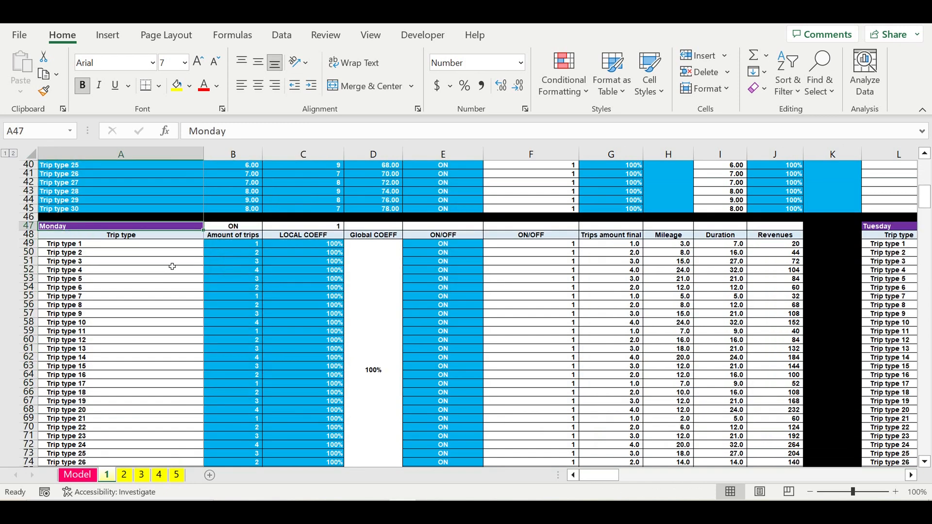
click(232, 244)
drag(238, 295, 257, 410)
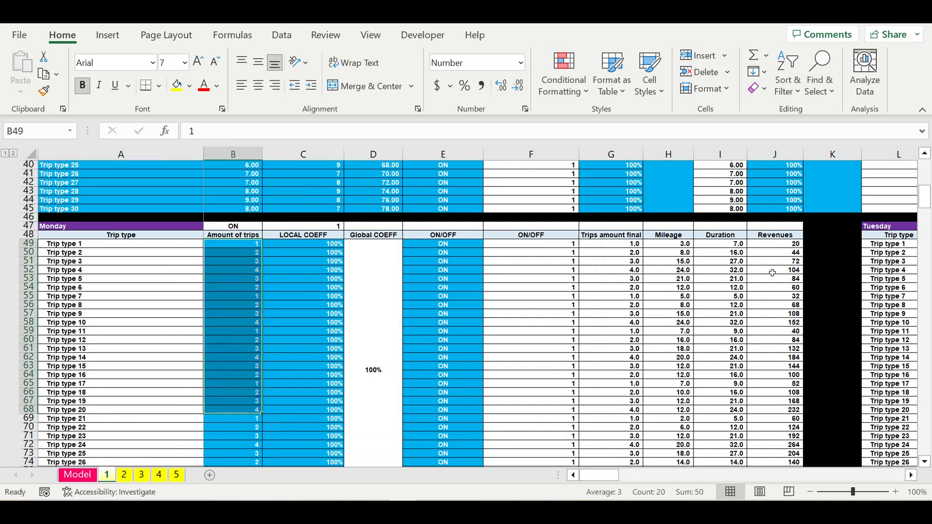
click(888, 227)
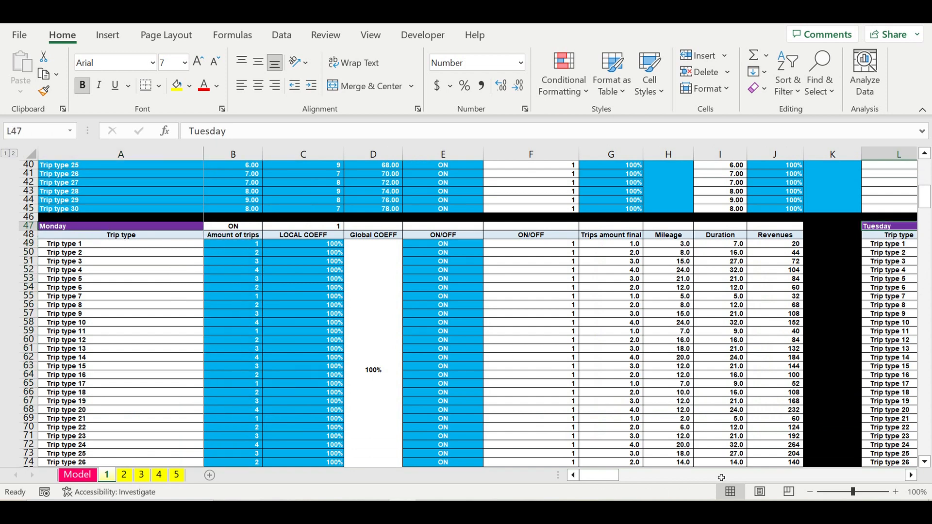
mouse_move(601, 475)
mouse_down()
mouse_move(709, 476)
mouse_move(604, 476)
mouse_up()
- Review the Revenues consolidation inputs by weekday: day ON/OFF, amount of services coefficient, and maximum mileage and duration
scroll(452, 415, down, 11)
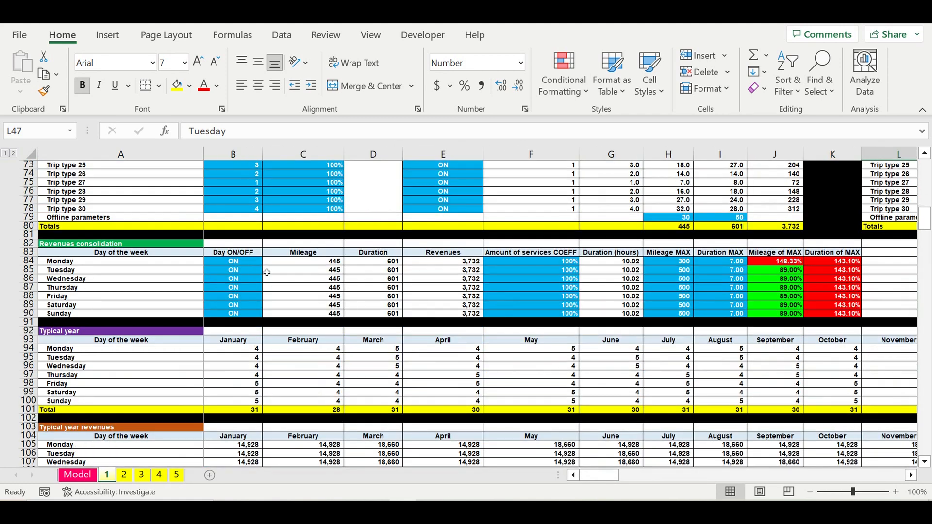
drag(247, 263, 250, 315)
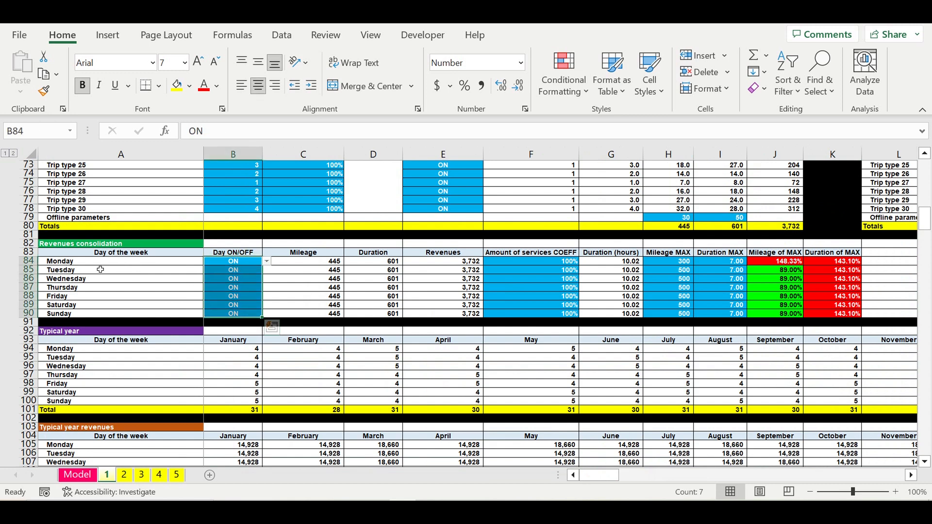
drag(90, 265, 93, 314)
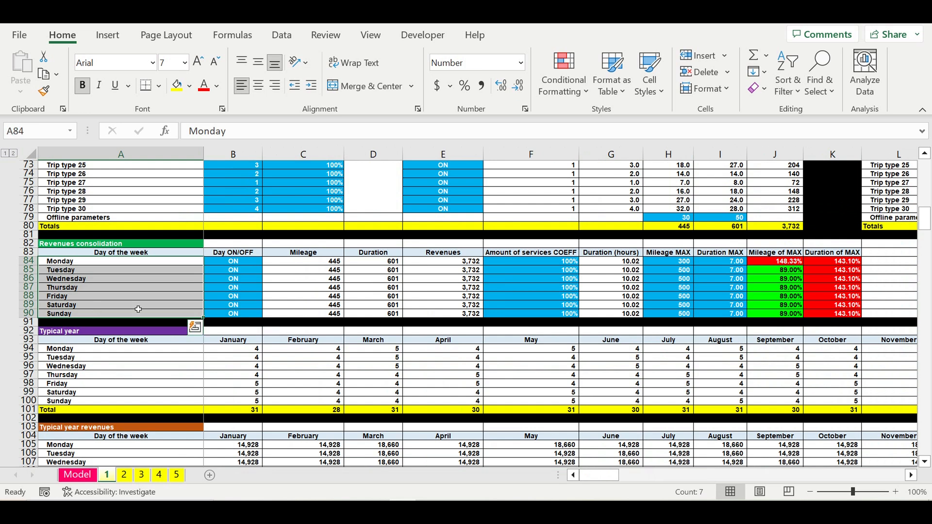
drag(557, 263, 558, 314)
drag(675, 262, 717, 314)
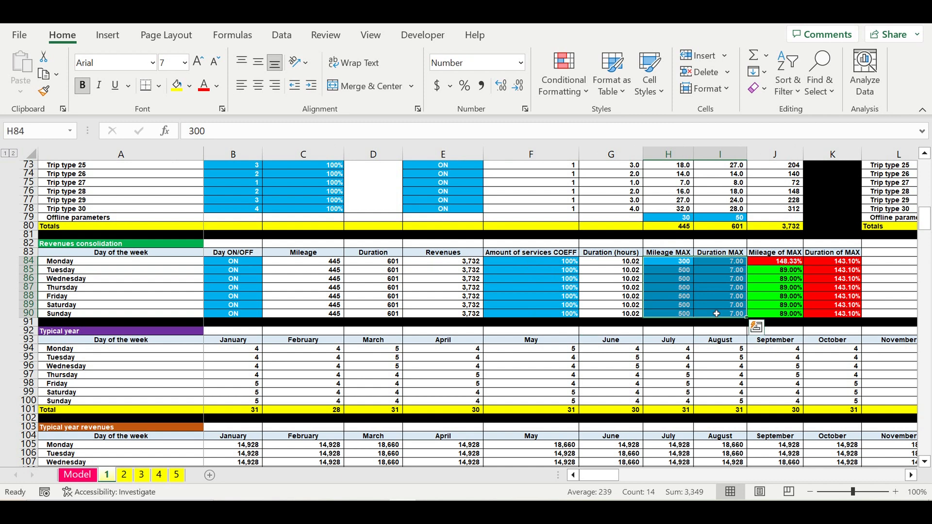
click(713, 273)
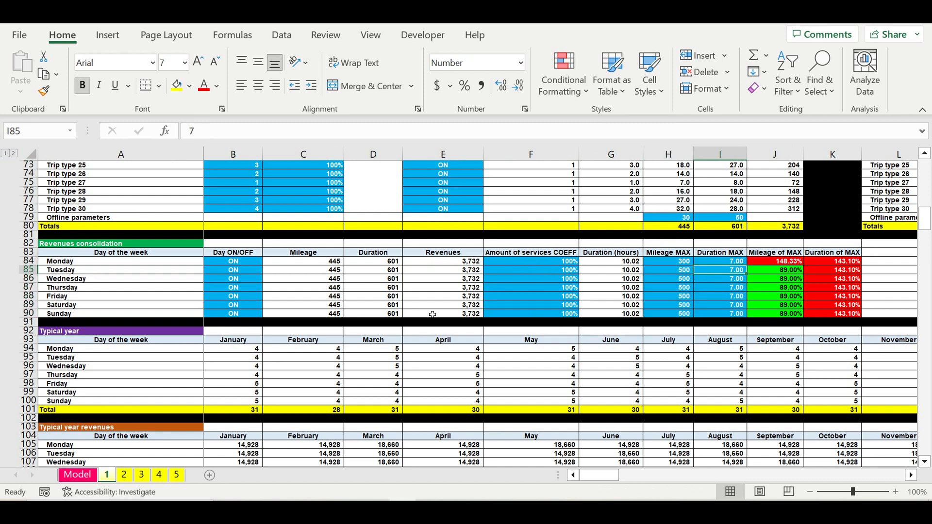
- Inspect the monthly percentages in the Reaching the target revenues row
scroll(432, 315, down, 13)
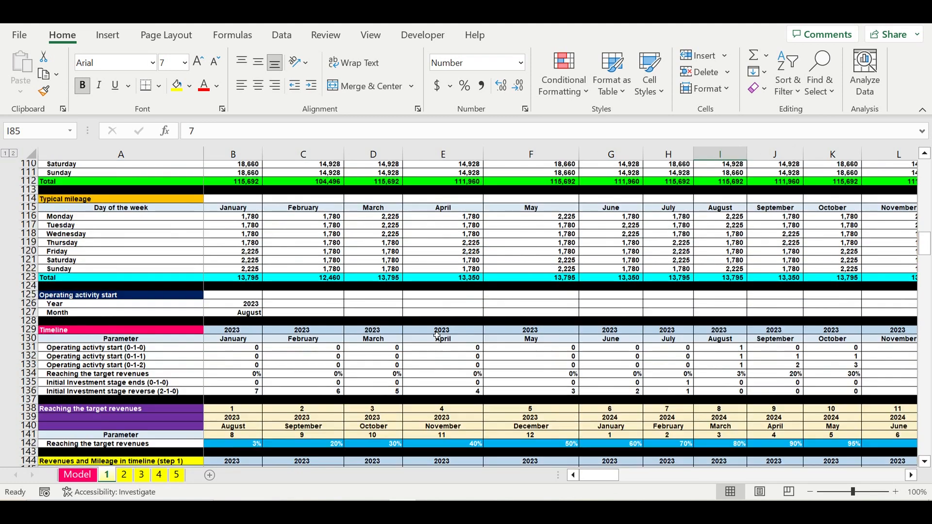
scroll(437, 335, down, 5)
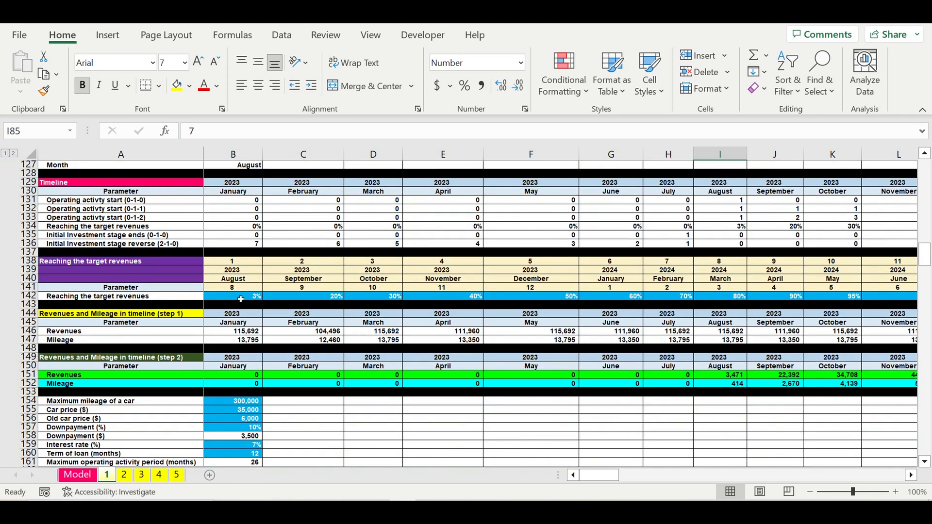
drag(240, 299, 780, 300)
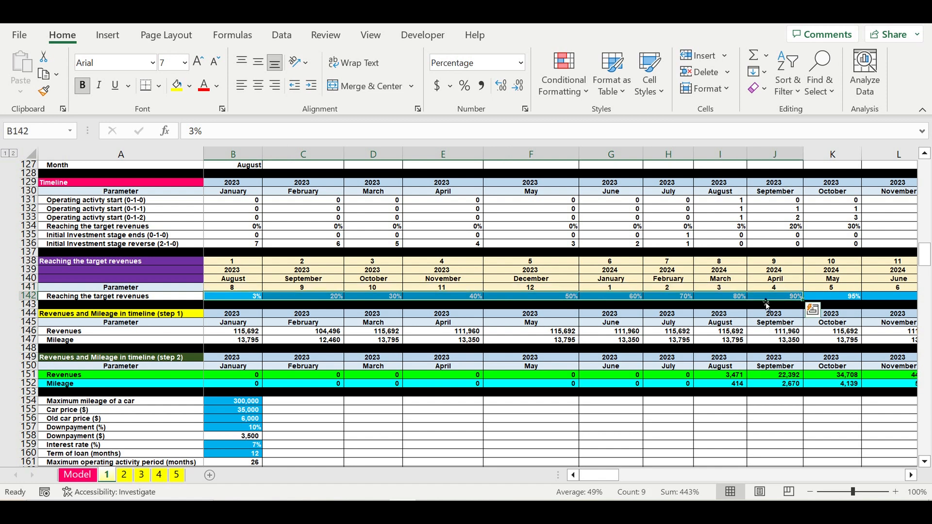
- Check the car assumptions: maximum mileage, car price, old car price, downpayment percentage, interest rate and loan term
scroll(617, 321, down, 7)
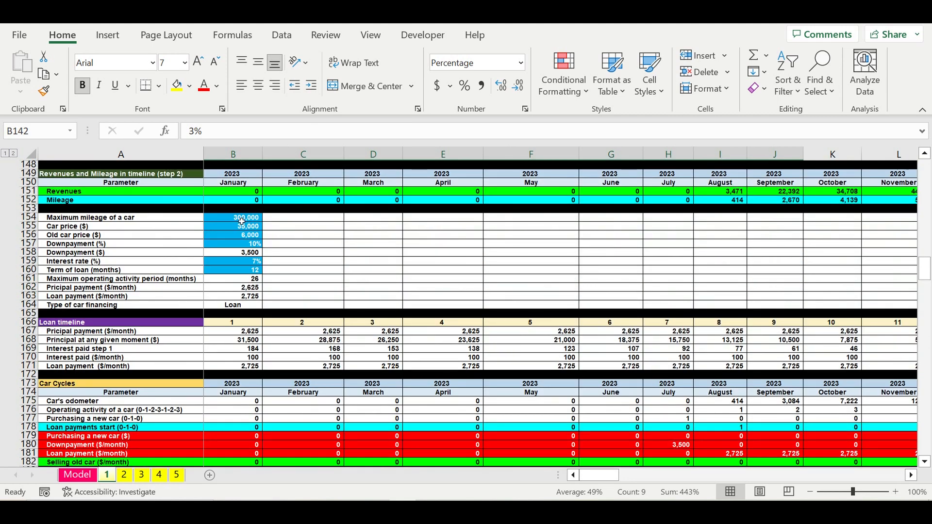
click(242, 221)
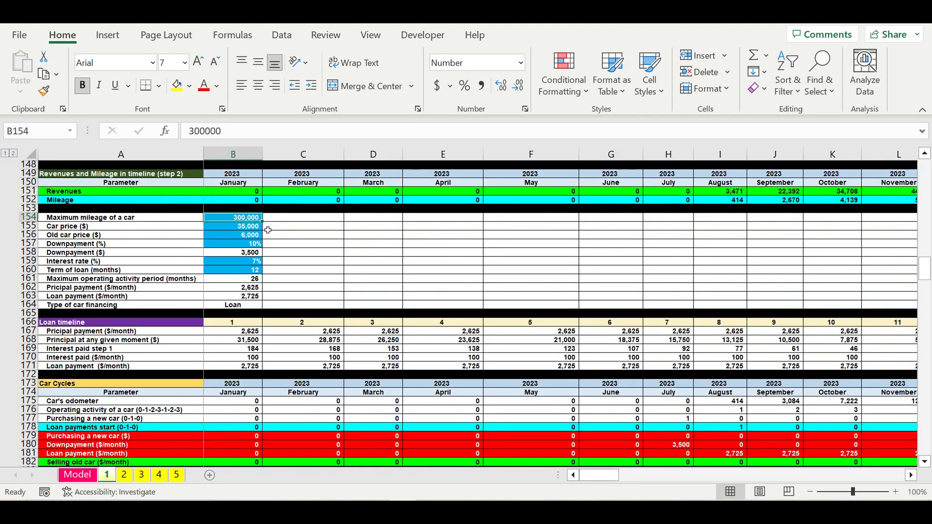
click(235, 229)
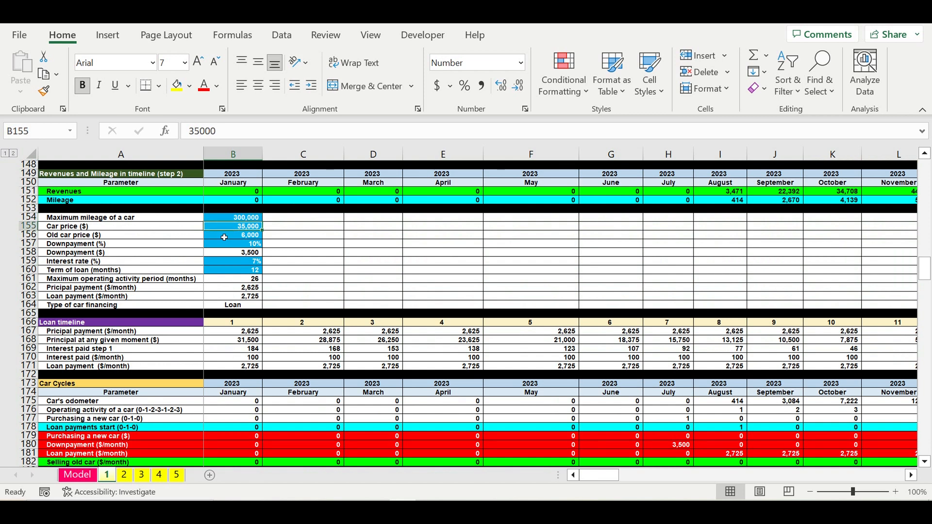
click(224, 237)
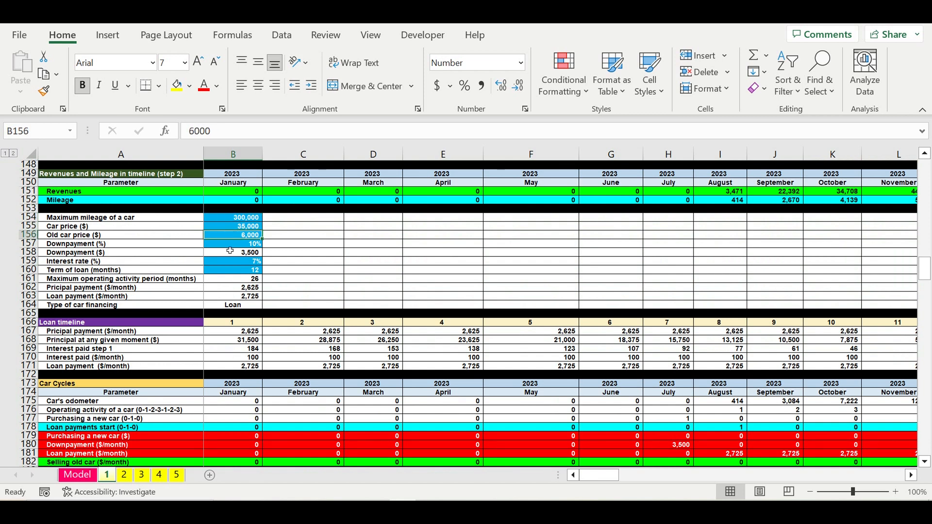
click(230, 245)
click(242, 263)
click(233, 271)
- Examine the Periodic dealership maintenance costs by mileage and the Parts costs by operating month
scroll(294, 277, down, 5)
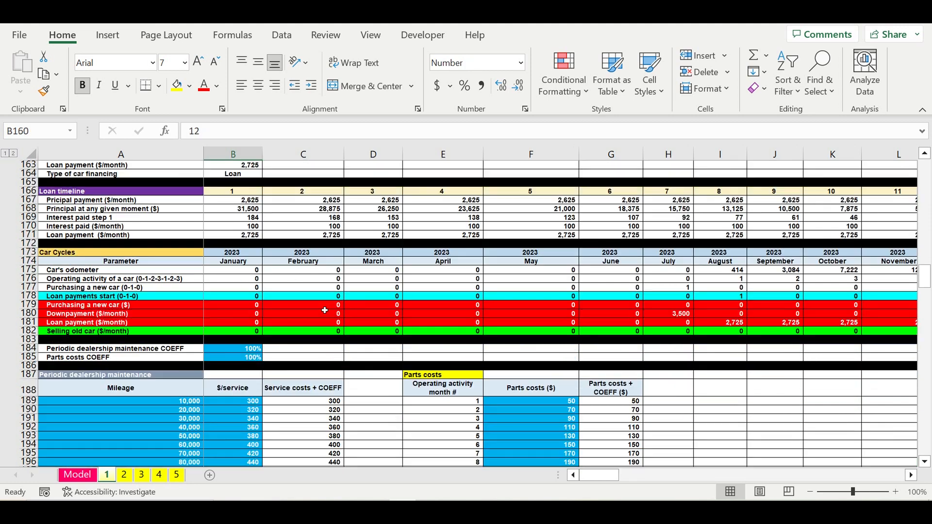
scroll(324, 306, down, 5)
scroll(323, 306, down, 1)
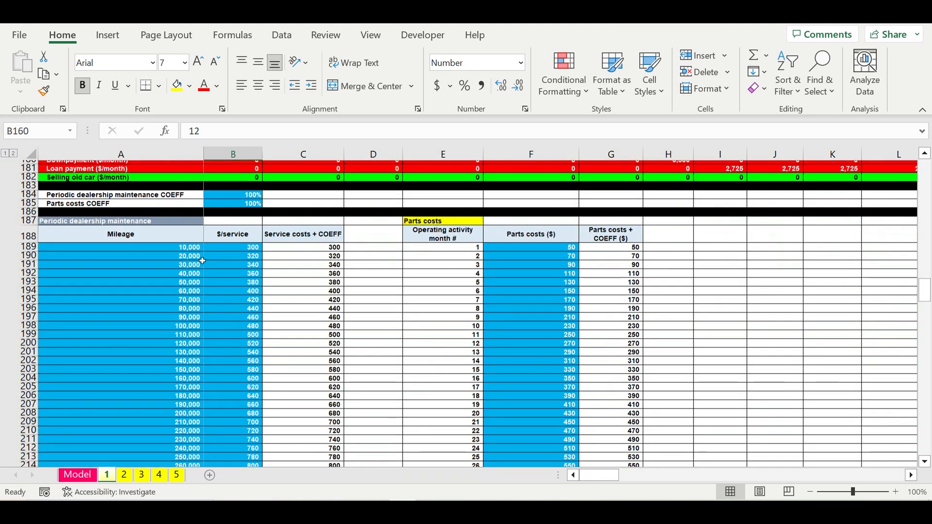
drag(101, 249, 255, 437)
drag(516, 244, 534, 427)
- Review the Primary investment plan items and their monthly amounts before the operating activity start
scroll(400, 346, down, 2)
scroll(401, 345, down, 20)
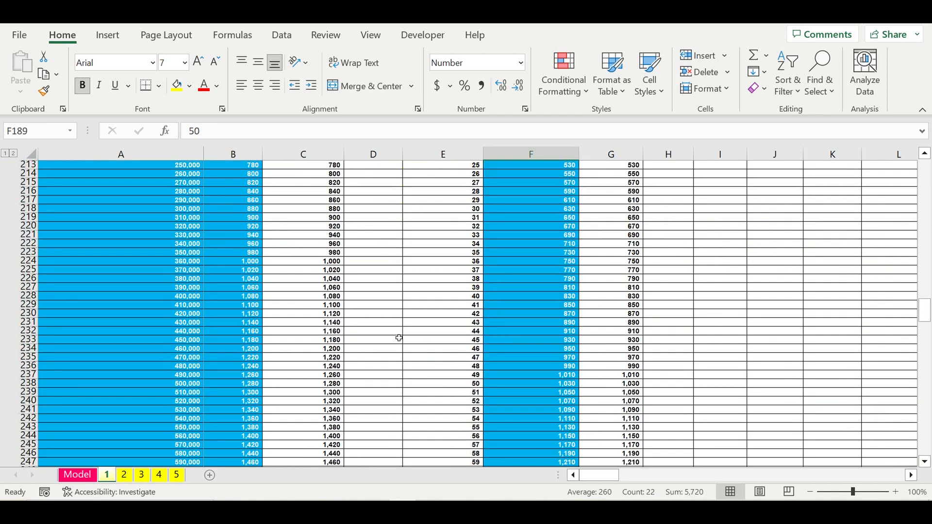
scroll(400, 336, down, 20)
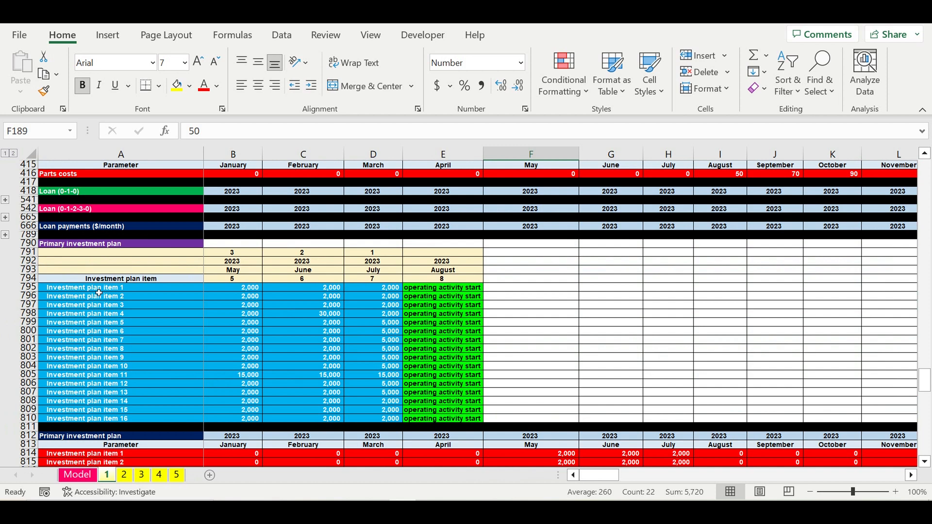
drag(99, 292, 380, 390)
- Examine the typical-year Fixed costs table with its cost items and monthly amounts
scroll(384, 410, down, 2)
scroll(380, 389, down, 13)
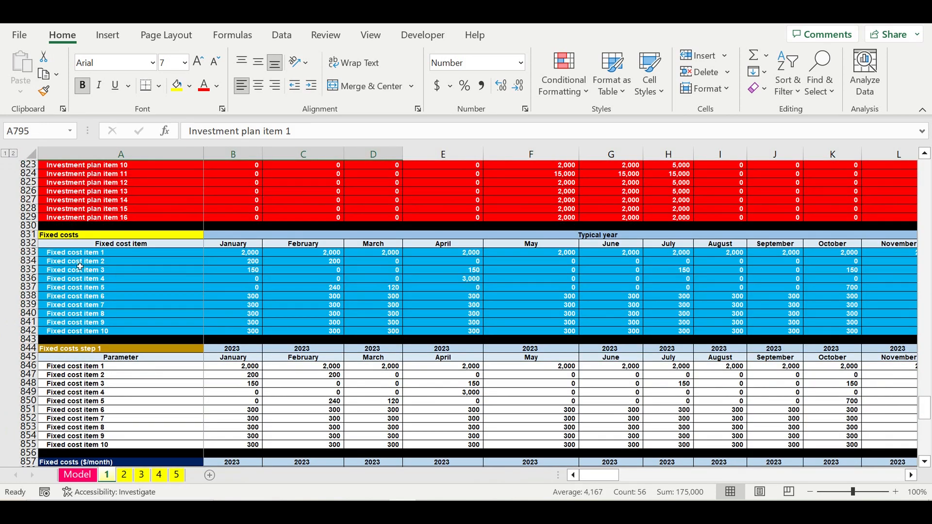
drag(85, 253, 606, 322)
- Check the gasoline cost inputs and the Uber / Lyft commission percentage from revenues
scroll(368, 337, down, 8)
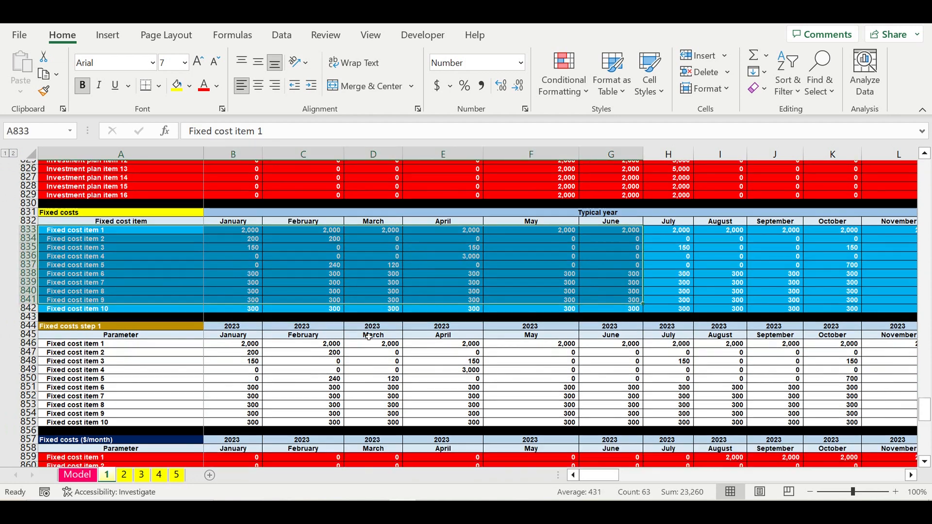
scroll(369, 337, down, 3)
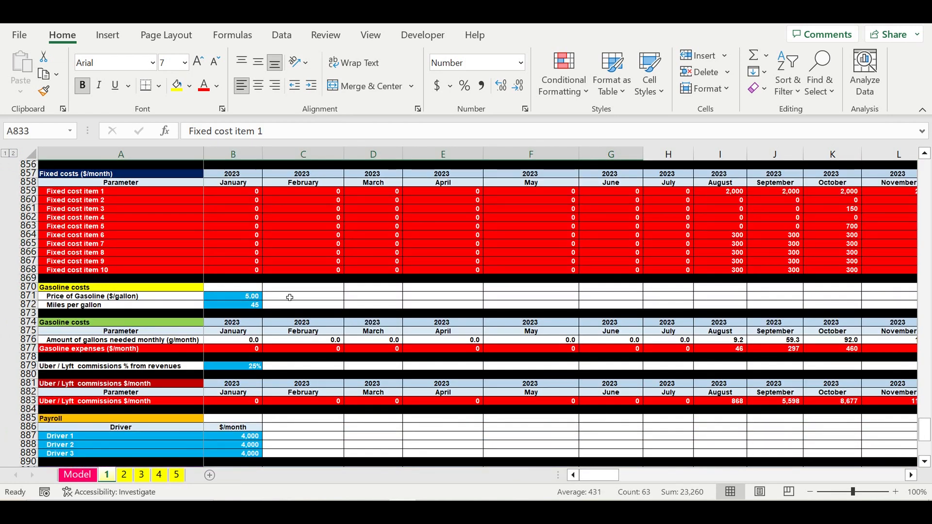
click(76, 297)
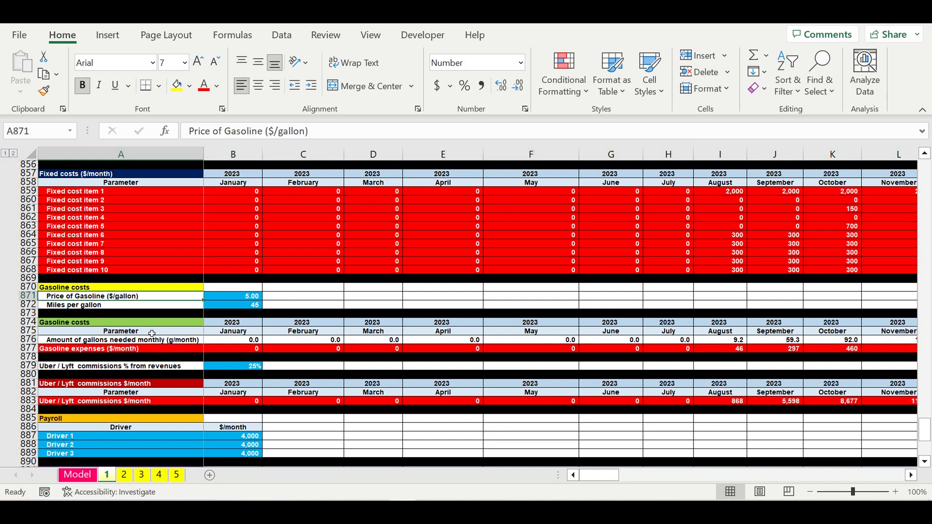
click(232, 366)
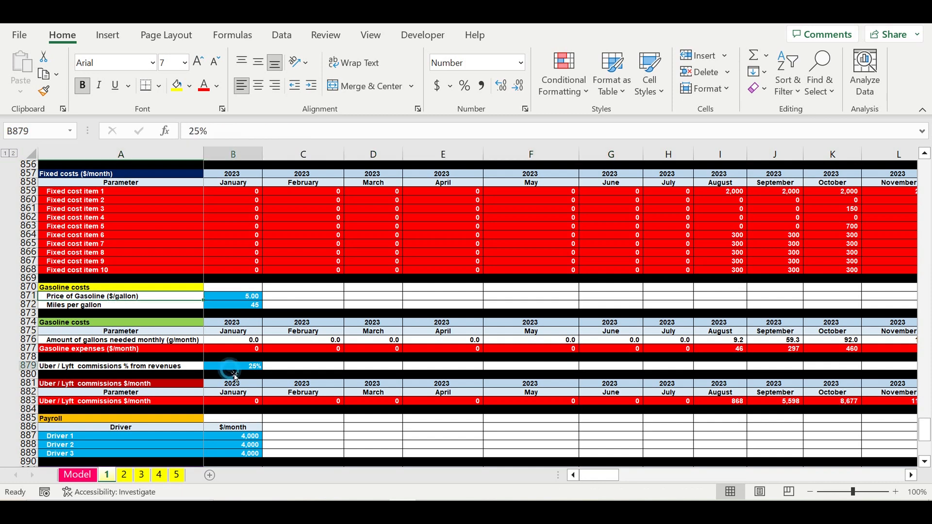
- Review the drivers' monthly Payroll inputs and the Data consolidation section at the end of sheet 1
scroll(233, 371, down, 4)
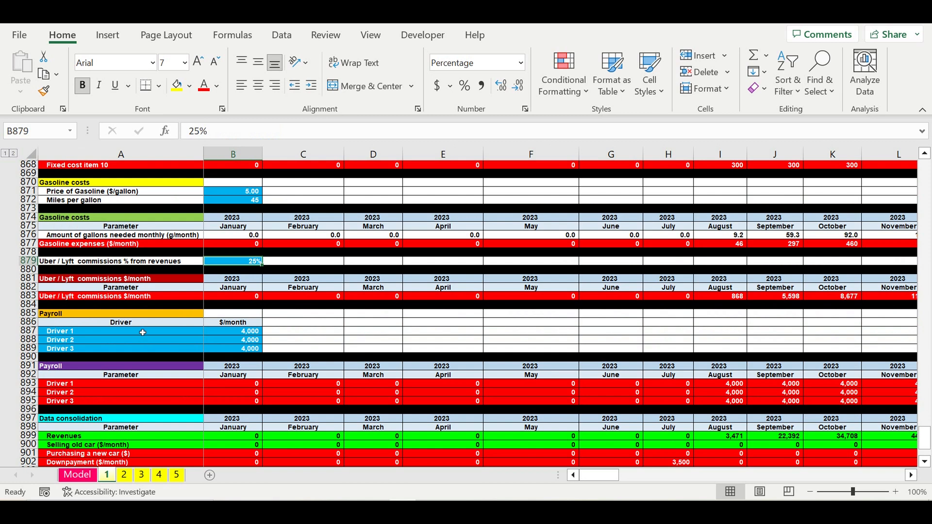
drag(180, 331, 248, 349)
scroll(417, 324, down, 9)
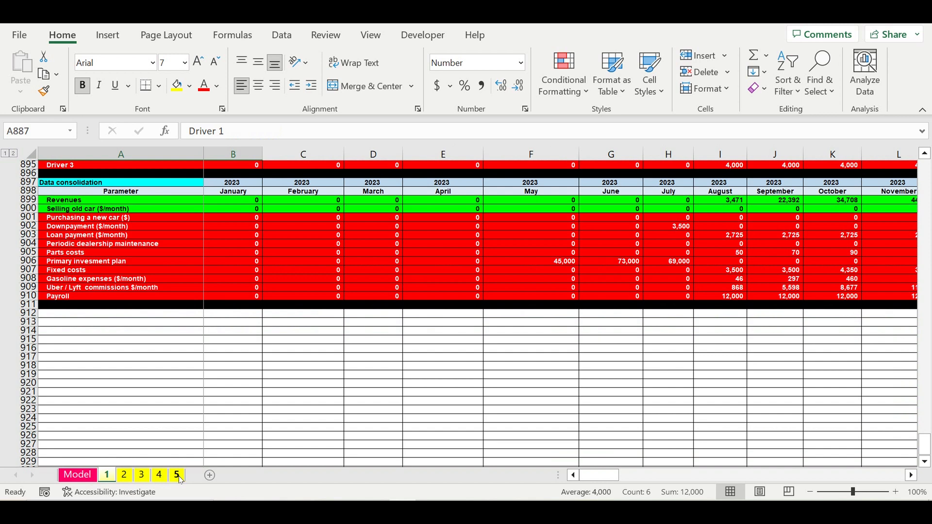
- Return to the Model sheet and view the Cars table at its beginning
click(77, 475)
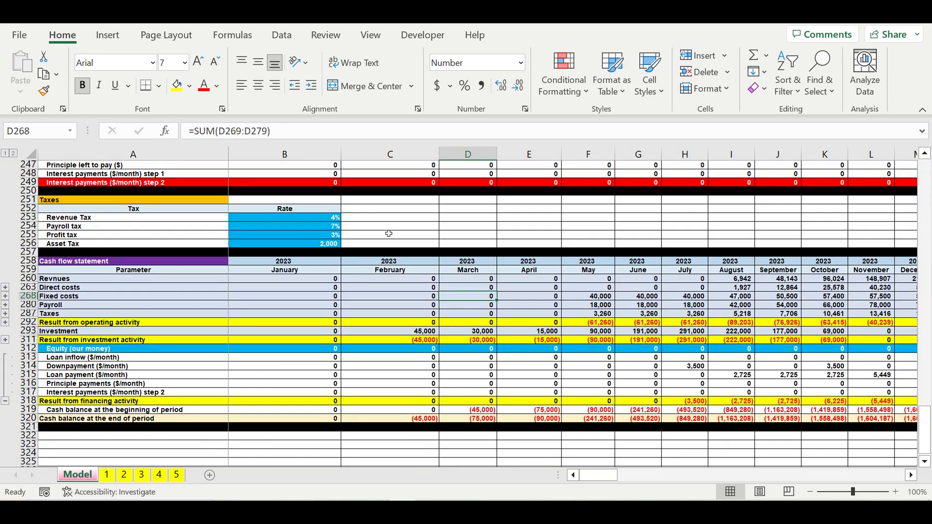
drag(924, 429, 925, 163)
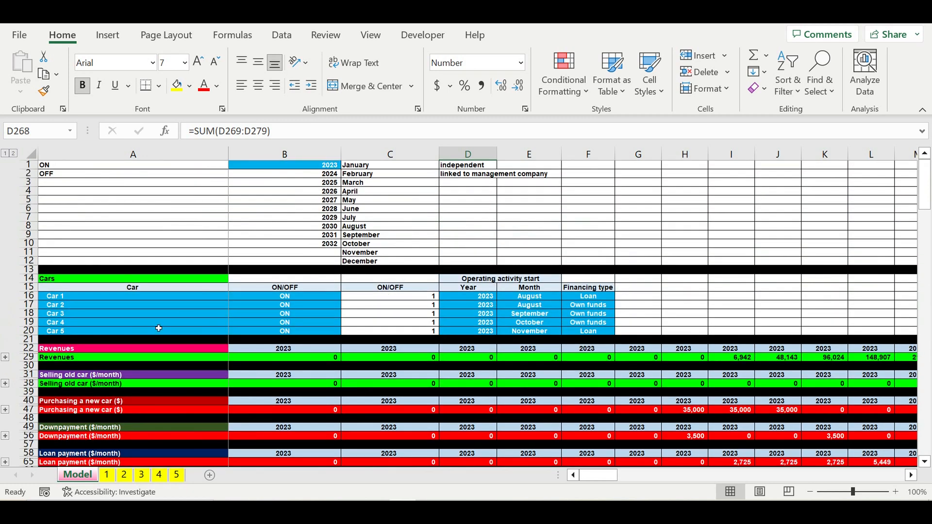
- Review the Cars table inputs: car names, ON/OFF switches, operating activity start year and month, and financing type
drag(214, 299, 301, 332)
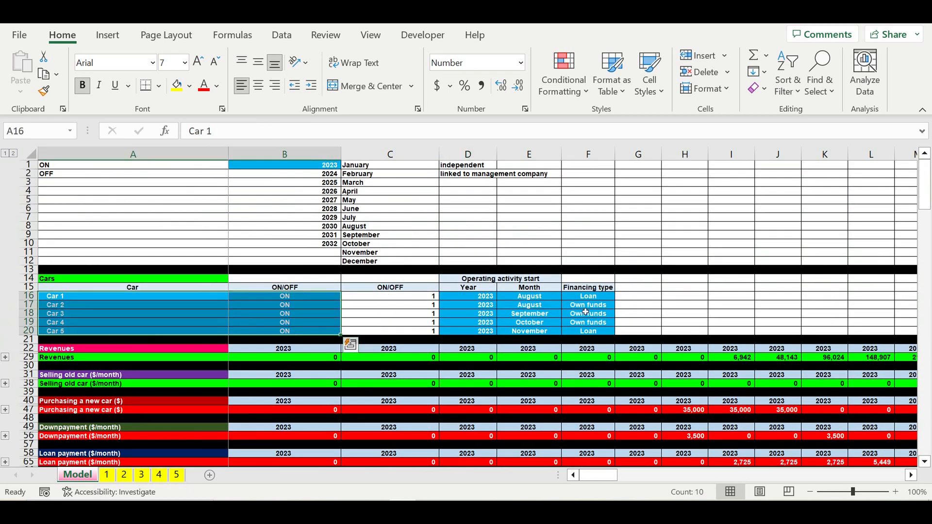
click(486, 297)
drag(577, 328, 577, 330)
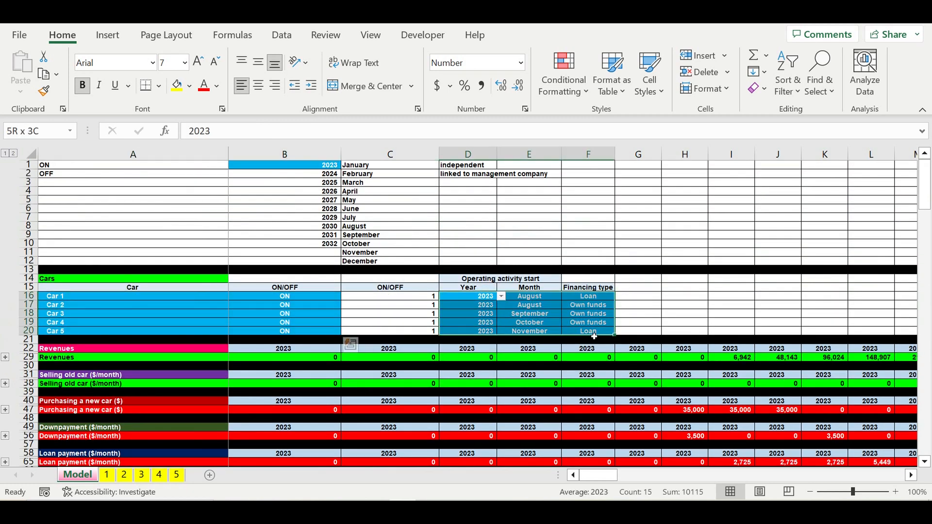
click(135, 323)
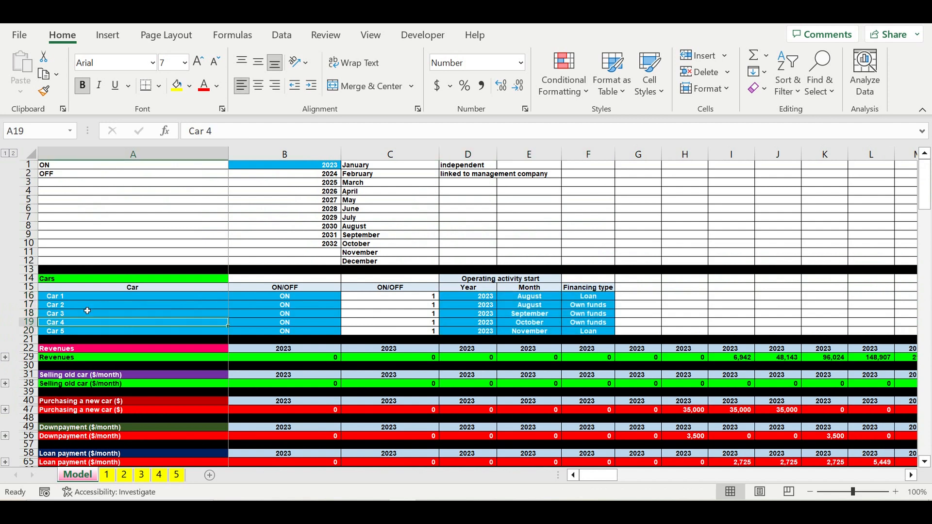
click(79, 297)
drag(81, 310, 80, 334)
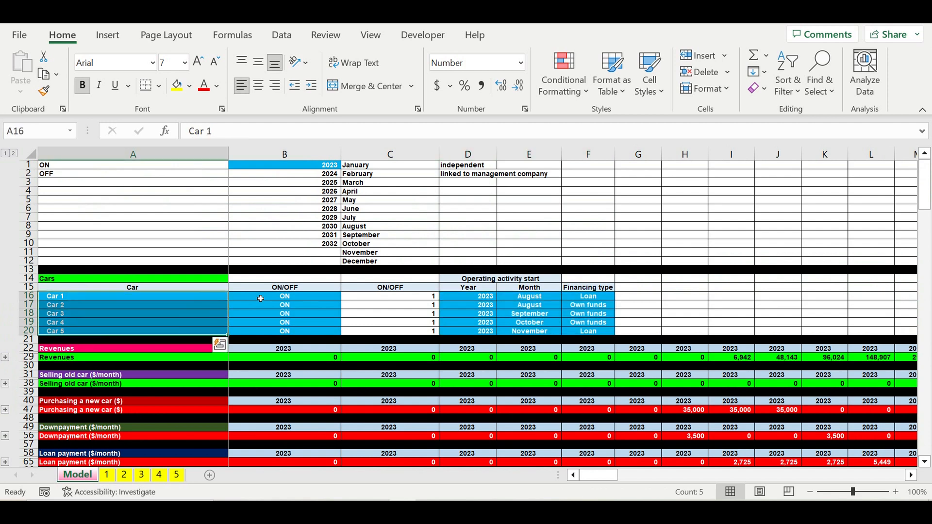
drag(280, 299, 284, 332)
click(487, 295)
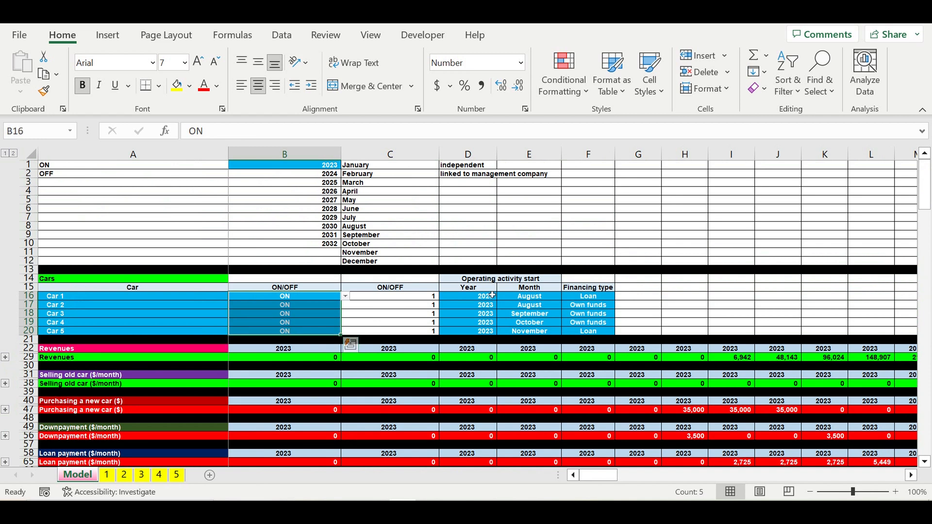
drag(507, 320, 519, 336)
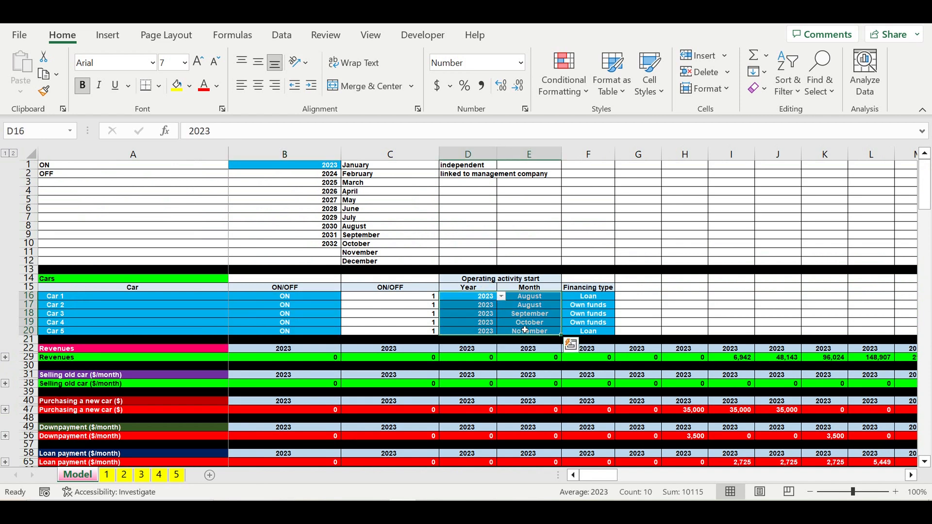
drag(599, 299, 604, 335)
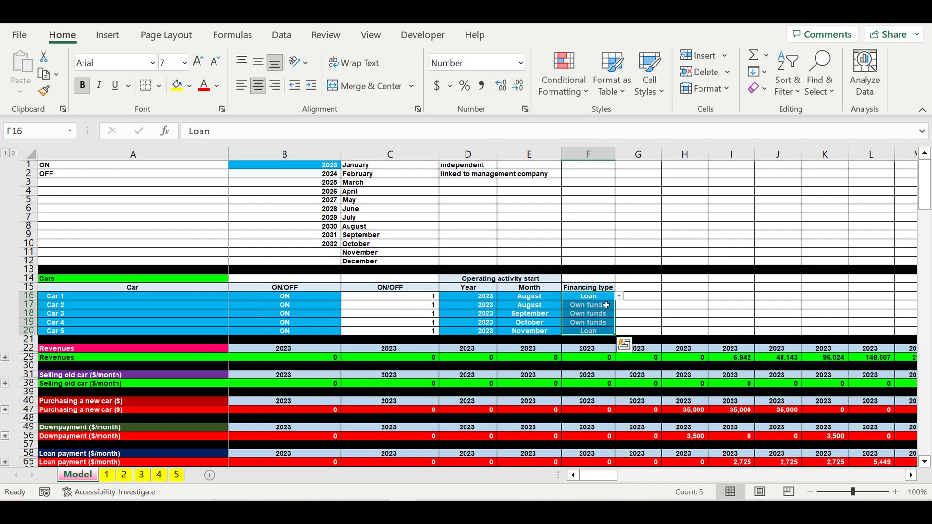
click(594, 298)
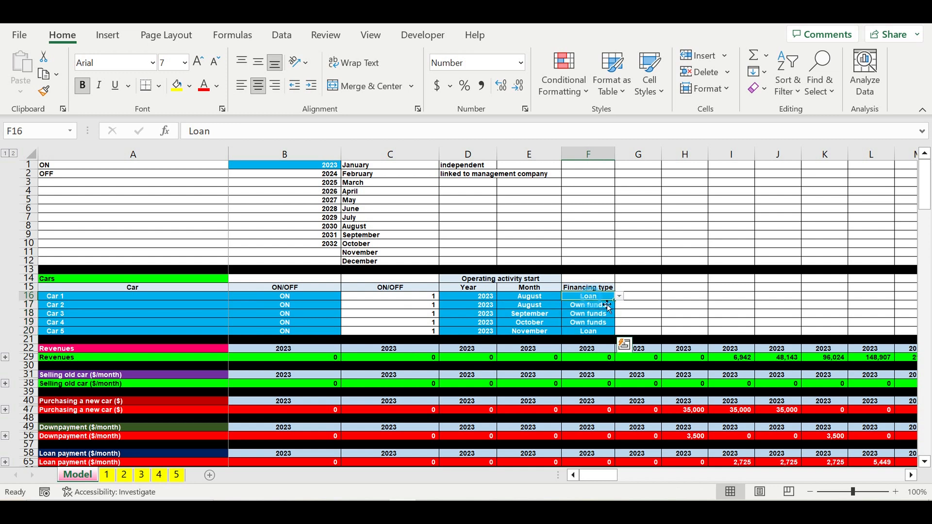
- Check the management company ON/OFF switch and the management company payroll positions, salaries and number of people
scroll(396, 356, down, 5)
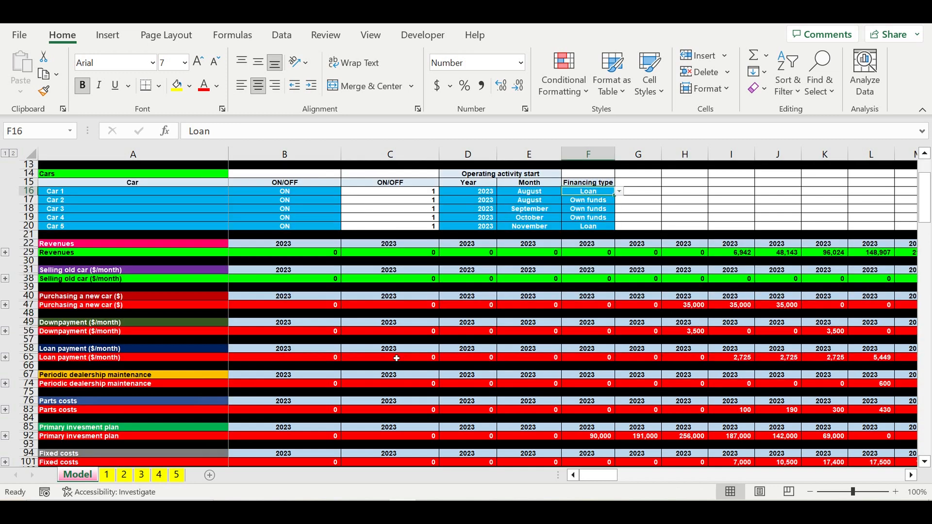
scroll(399, 357, down, 12)
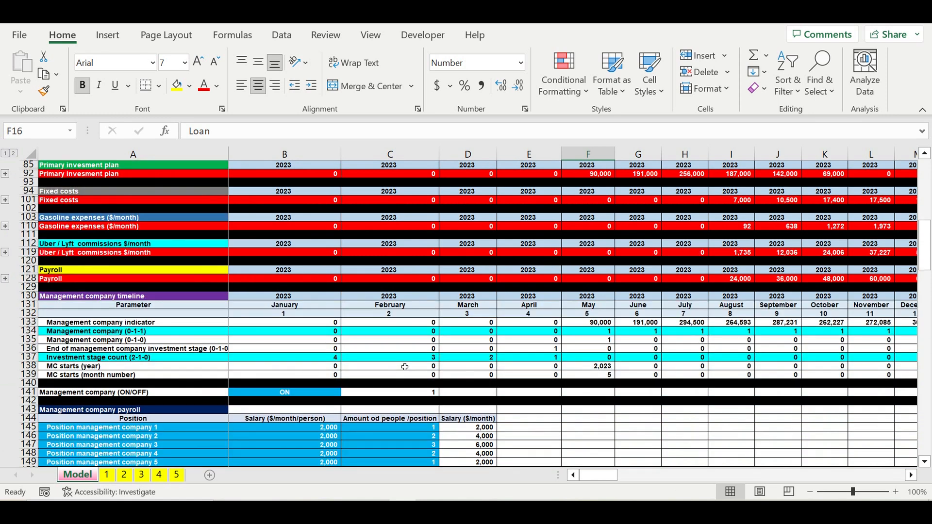
scroll(366, 353, down, 1)
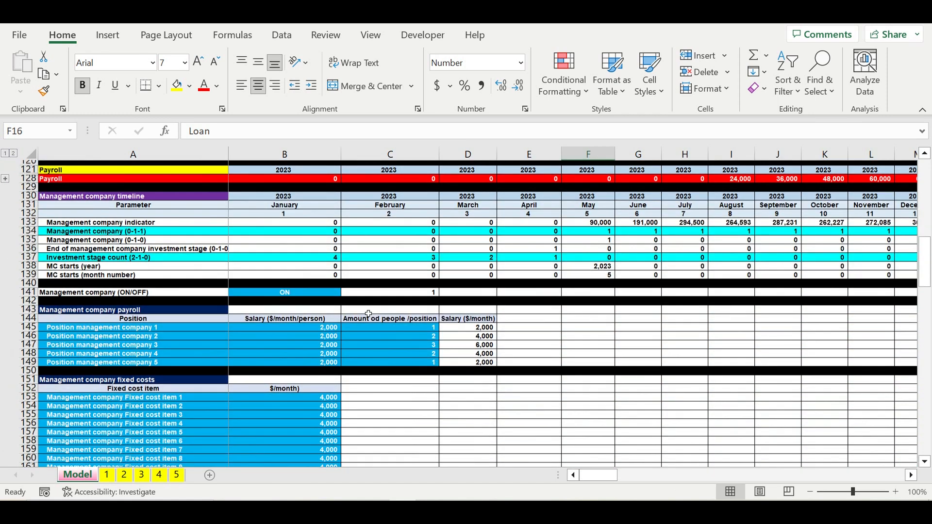
click(321, 289)
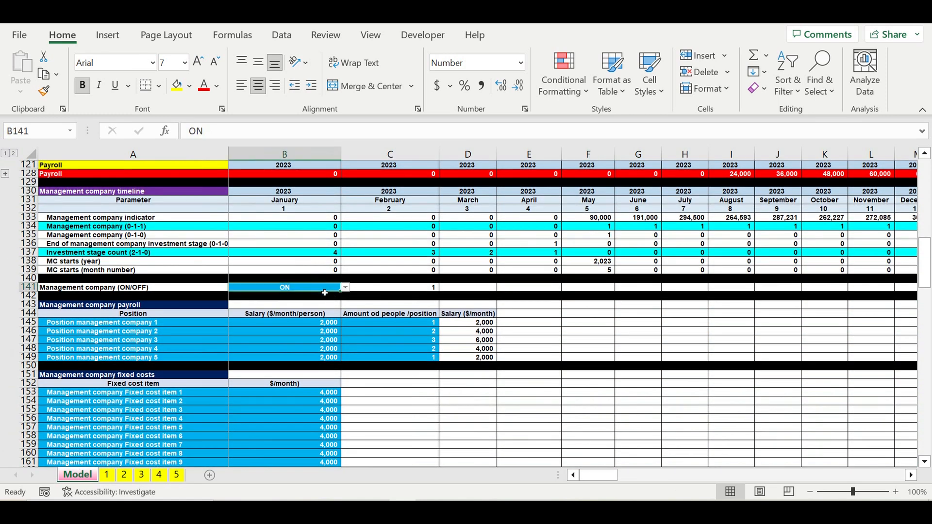
click(136, 324)
drag(224, 332, 427, 358)
- Review the management company fixed cost items and the monthly amounts in its investment plan
scroll(213, 334, down, 3)
scroll(213, 334, down, 1)
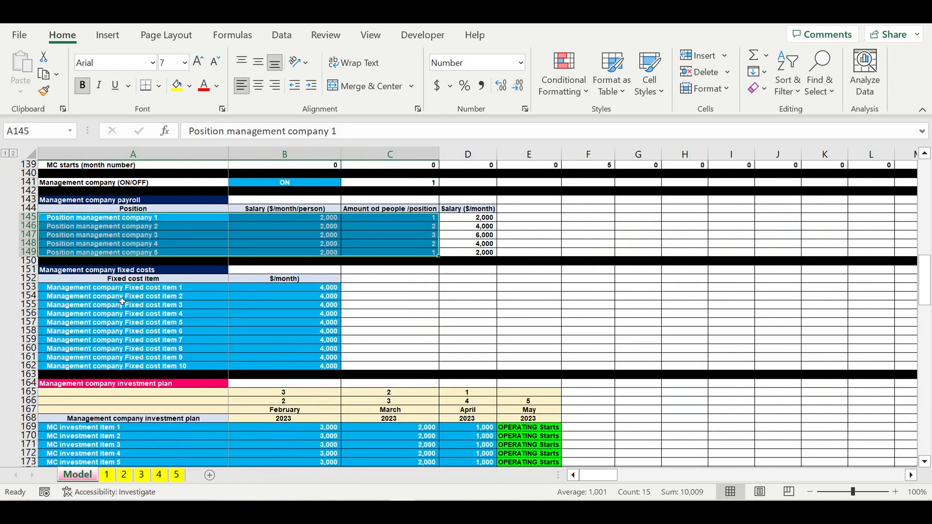
drag(111, 291, 311, 366)
scroll(217, 345, down, 4)
drag(190, 323, 474, 445)
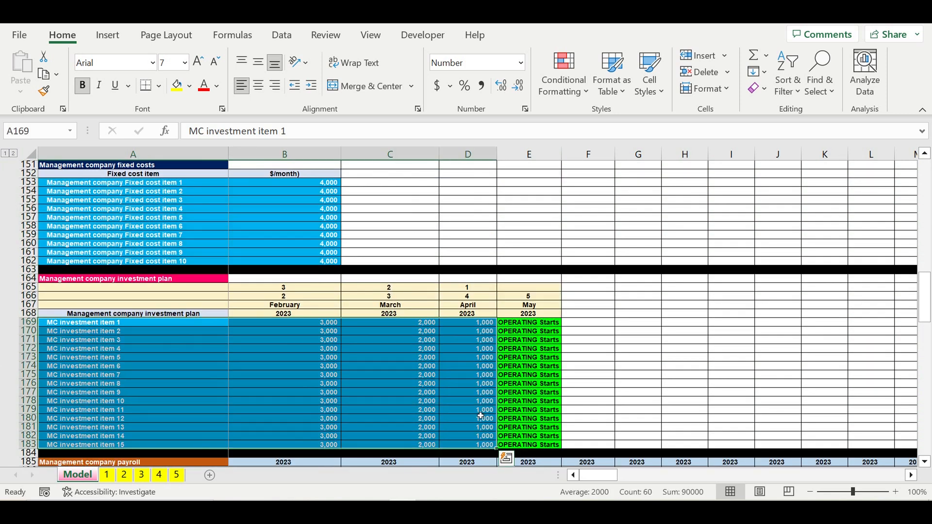
- Inspect the available options for the type of loan in the Loan section
scroll(473, 427, down, 8)
scroll(472, 409, down, 13)
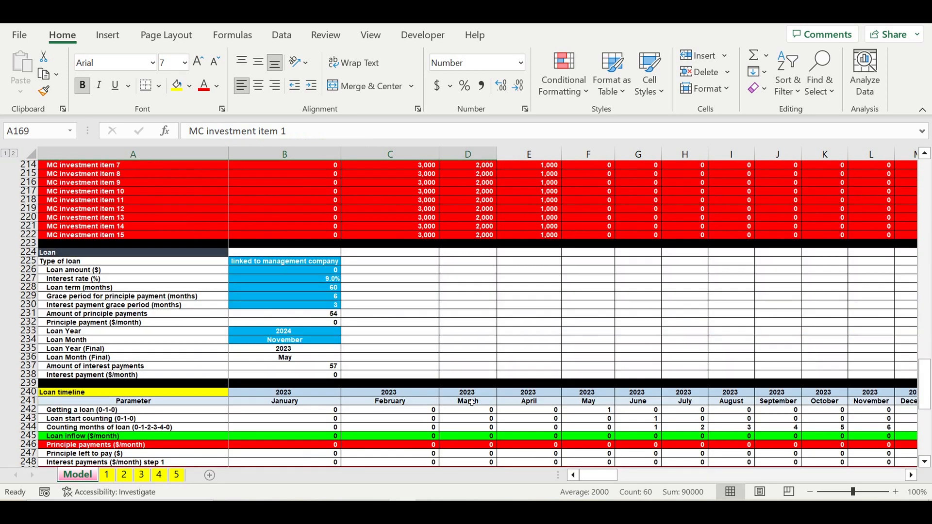
click(283, 262)
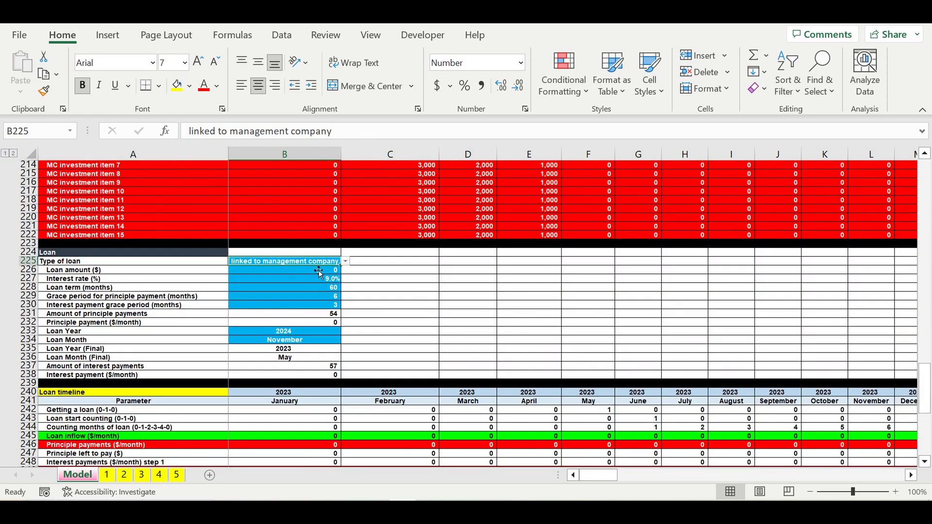
click(345, 263)
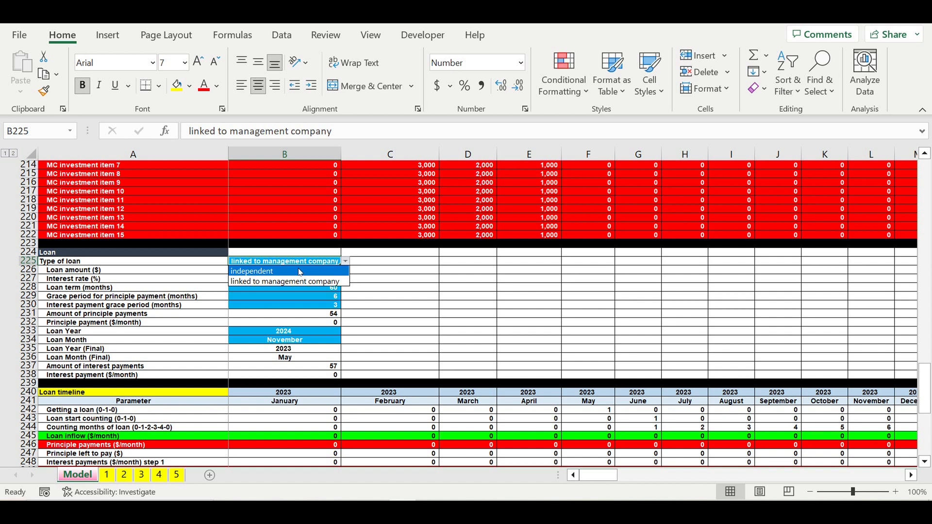
click(413, 308)
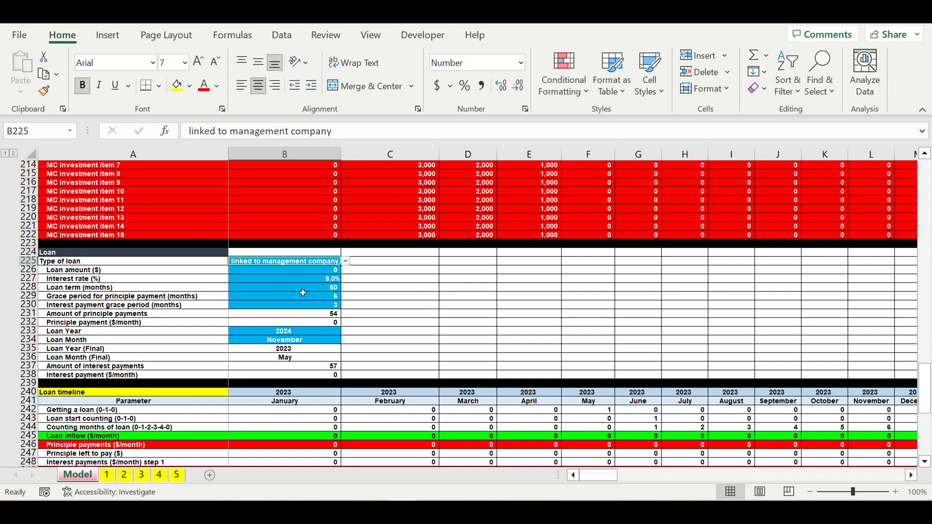
- Review the loan amount, interest rate, loan term, both grace periods, and the loan year and month inputs
click(317, 273)
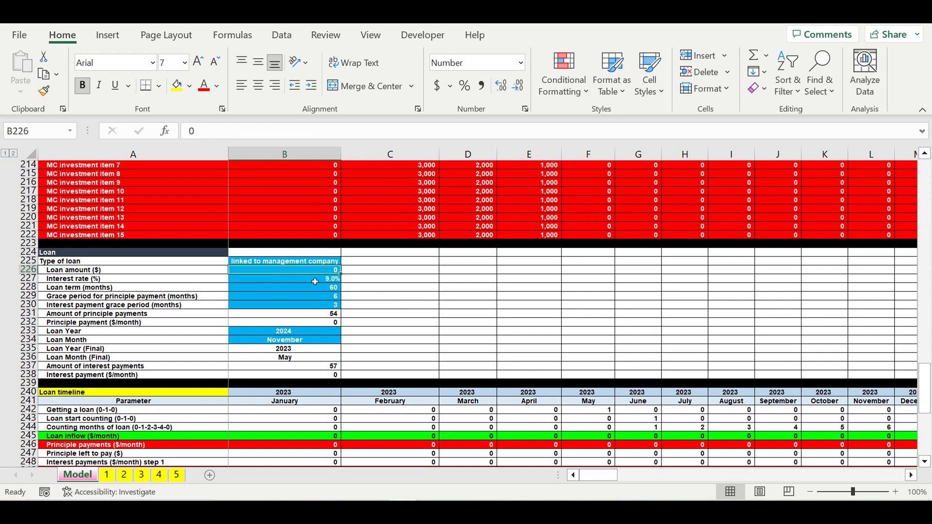
click(315, 282)
click(312, 289)
click(313, 299)
drag(313, 298, 315, 304)
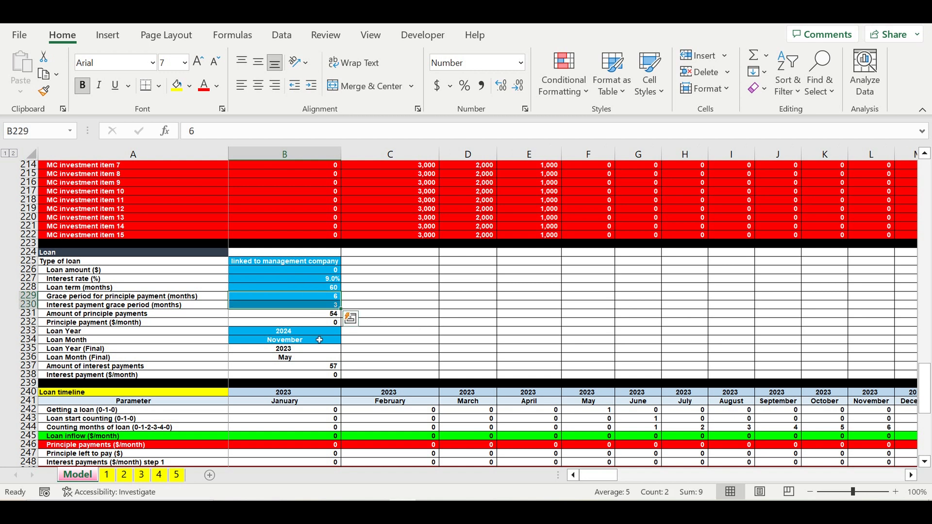
drag(297, 336, 299, 341)
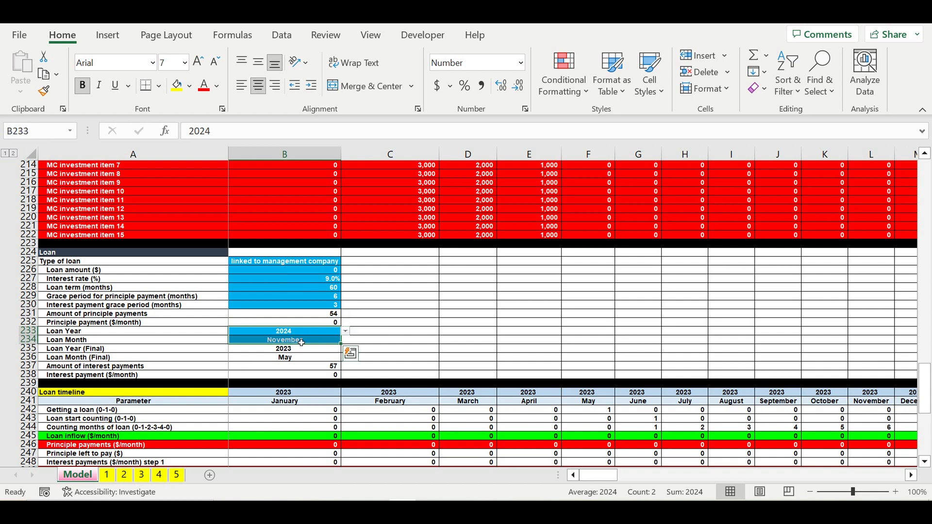
click(418, 323)
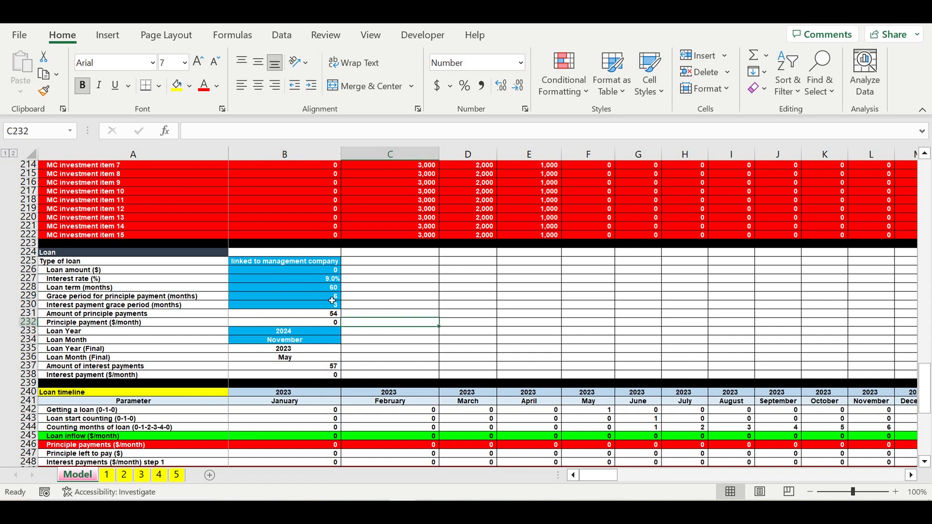
- Check the Taxes table inputs for revenue, payroll, profit and asset tax
scroll(402, 319, down, 3)
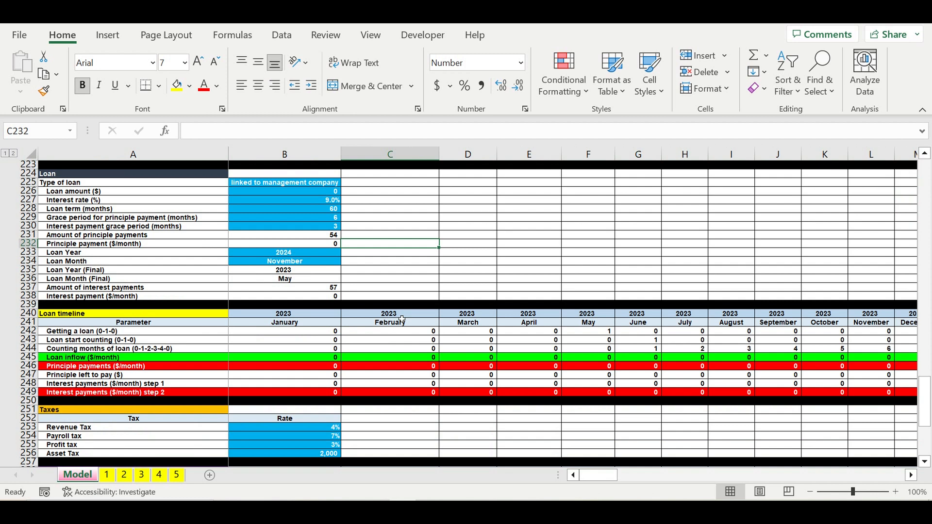
scroll(404, 324, down, 5)
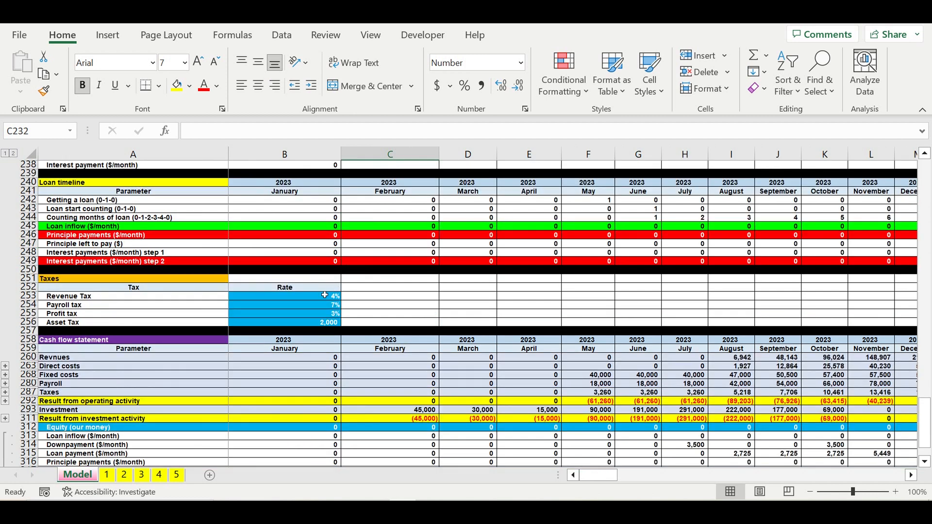
drag(317, 296, 318, 322)
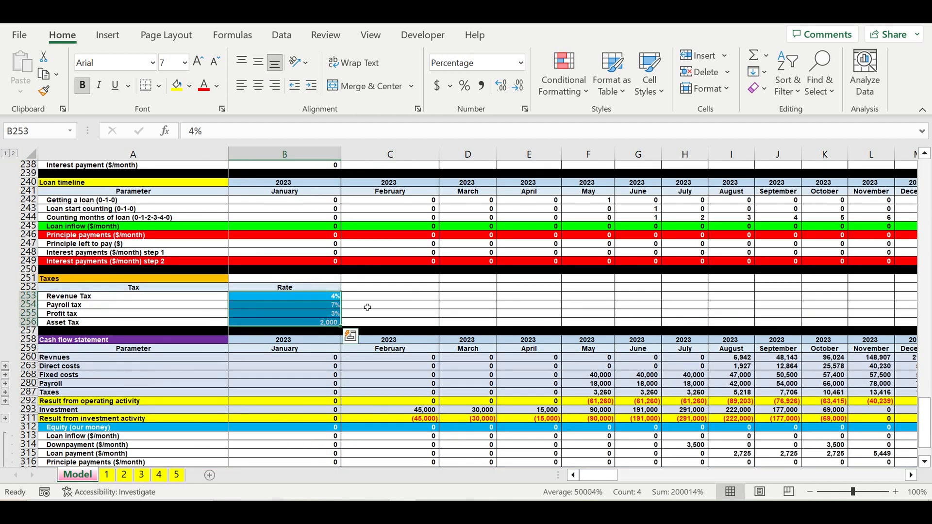
- Examine the full Cash flow statement, from revenues to the cash balance at the end of period
scroll(357, 306, down, 5)
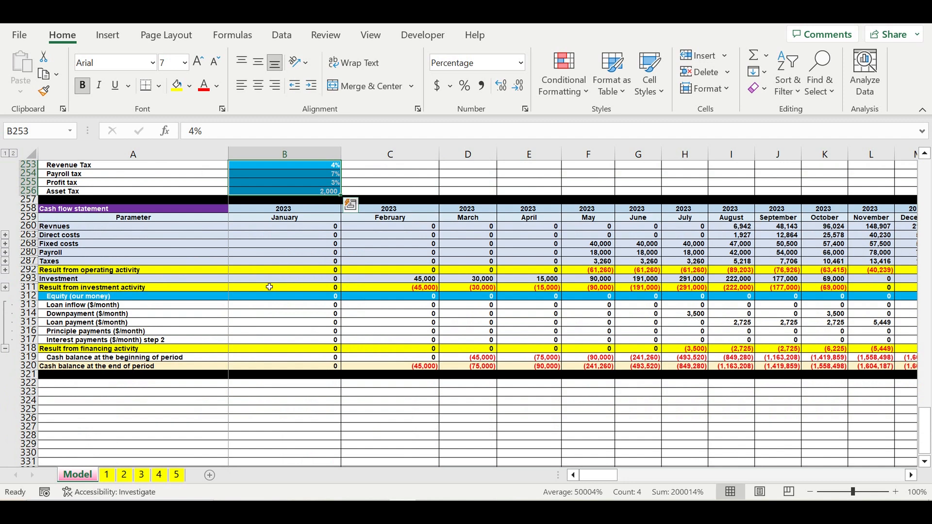
click(25, 209)
drag(24, 210, 19, 376)
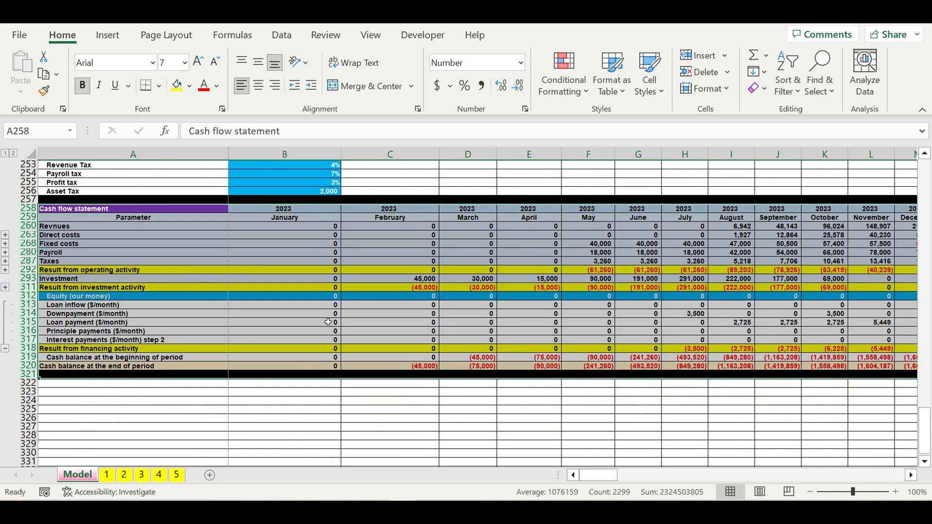
click(392, 307)
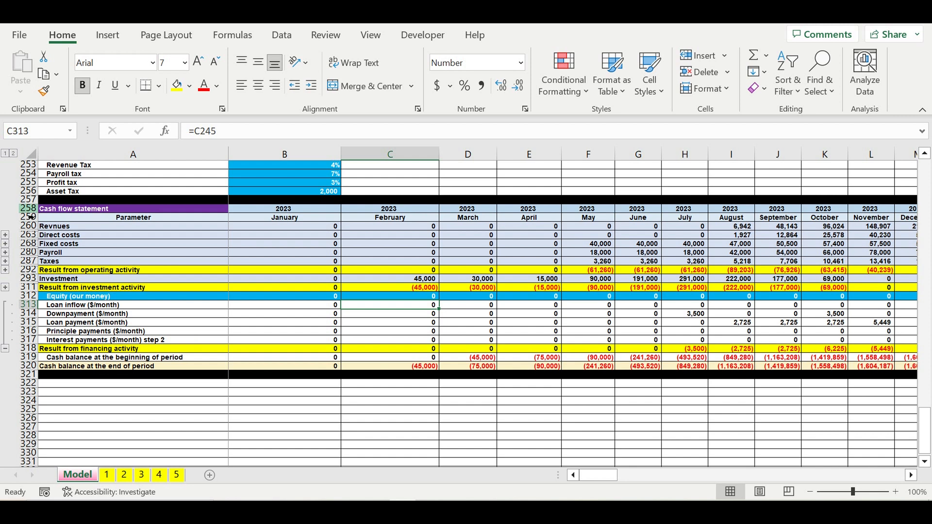
drag(28, 208, 19, 375)
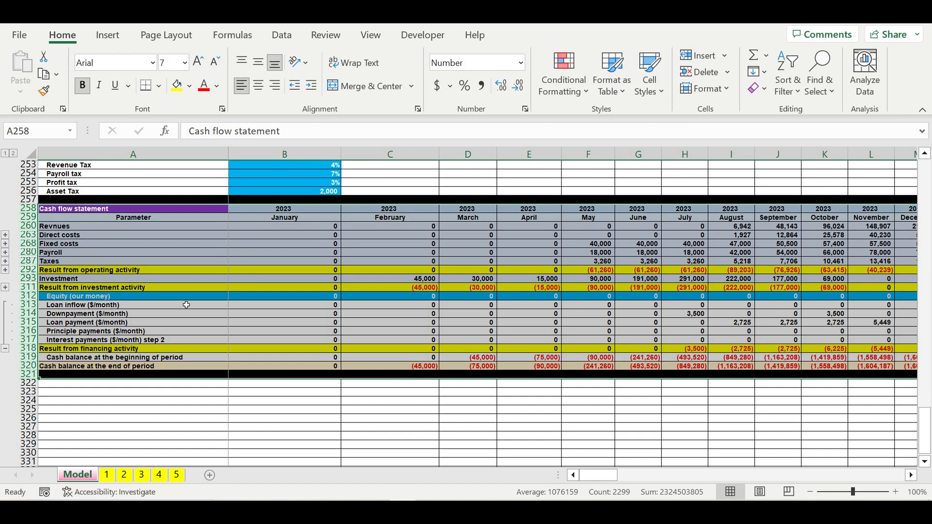
click(293, 305)
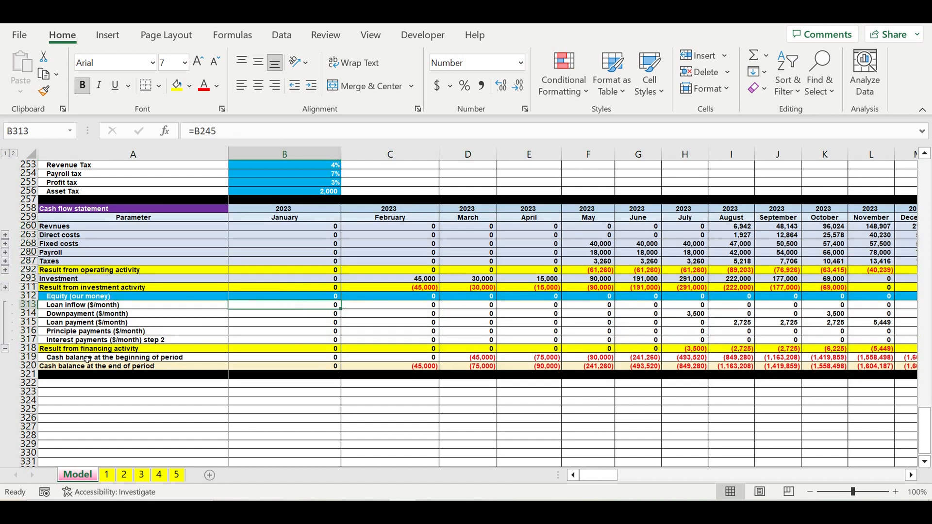
- Examine the monthly cash balance at the end of period from February 2023 through September 2024
click(22, 366)
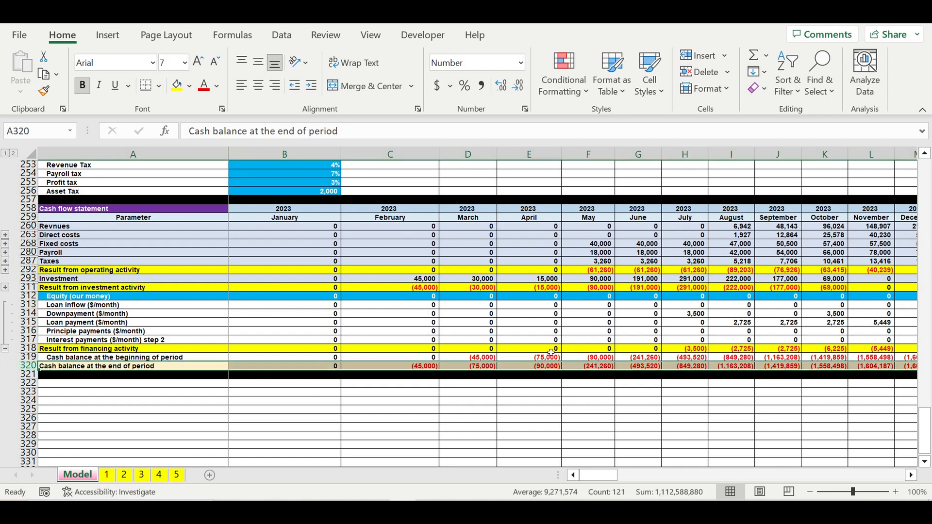
click(608, 368)
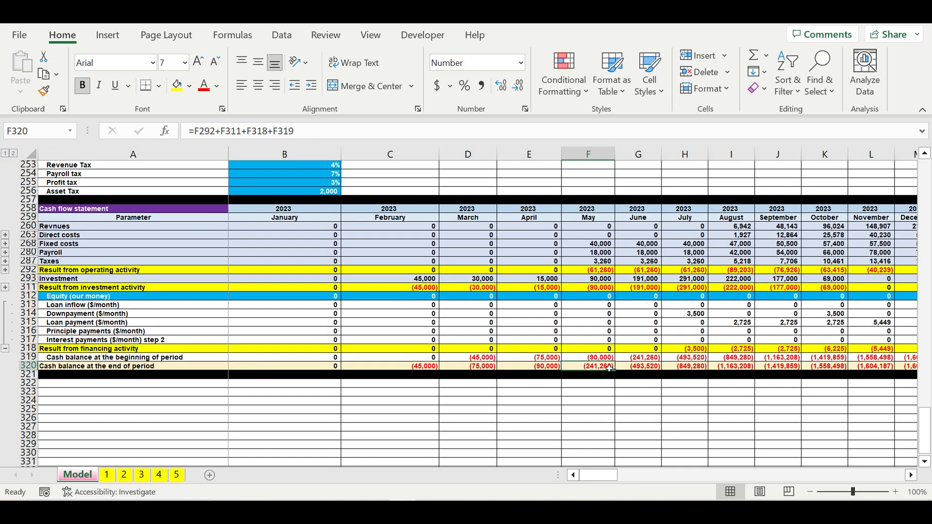
drag(432, 367, 772, 371)
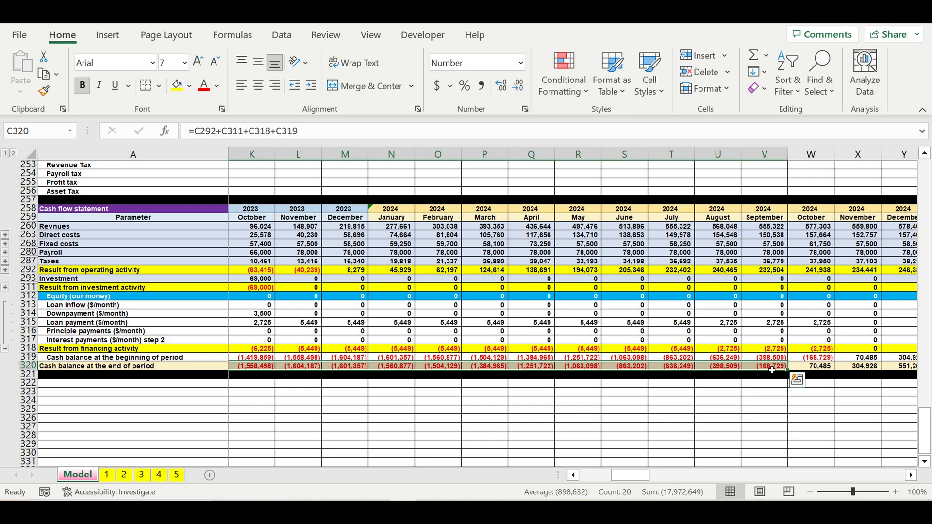
drag(768, 368, 453, 369)
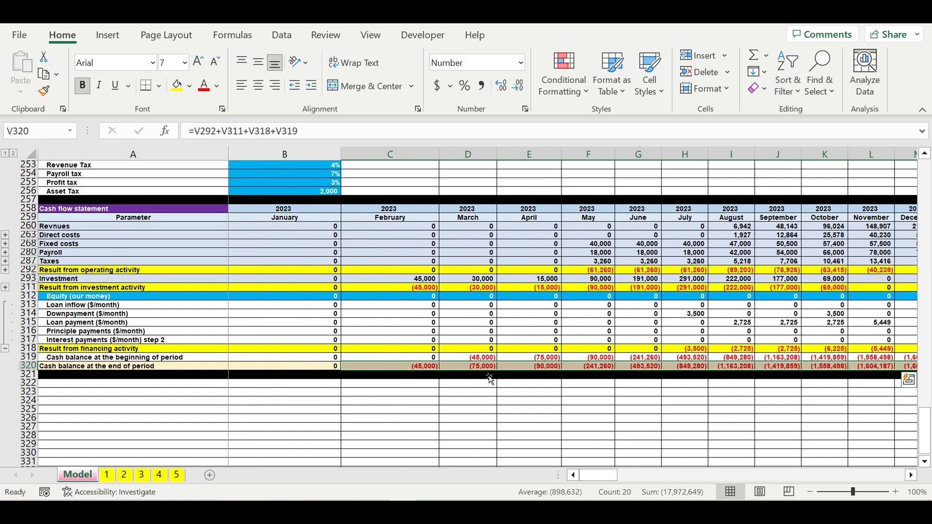
click(516, 409)
click(425, 368)
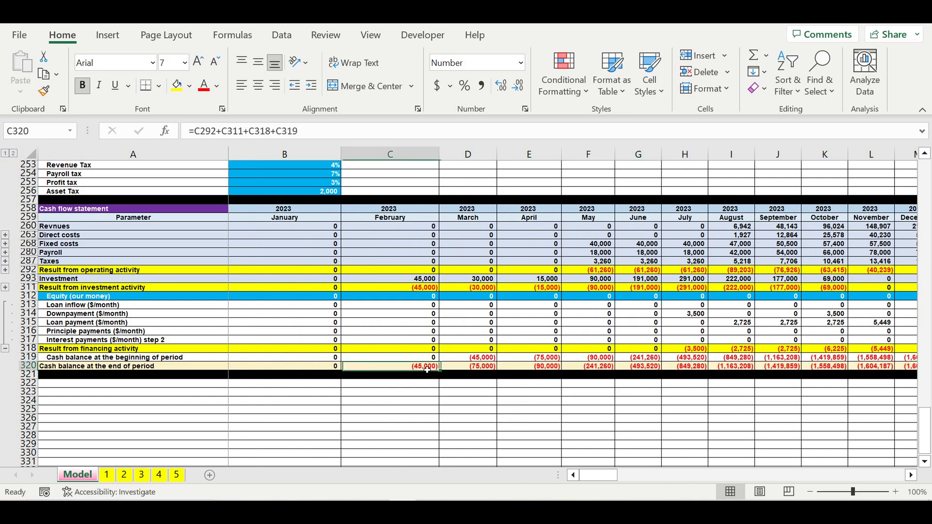
- Compare the monthly cash balances at the end of period with the equity and loan inflow rows of the Cash flow statement
click(492, 368)
click(525, 368)
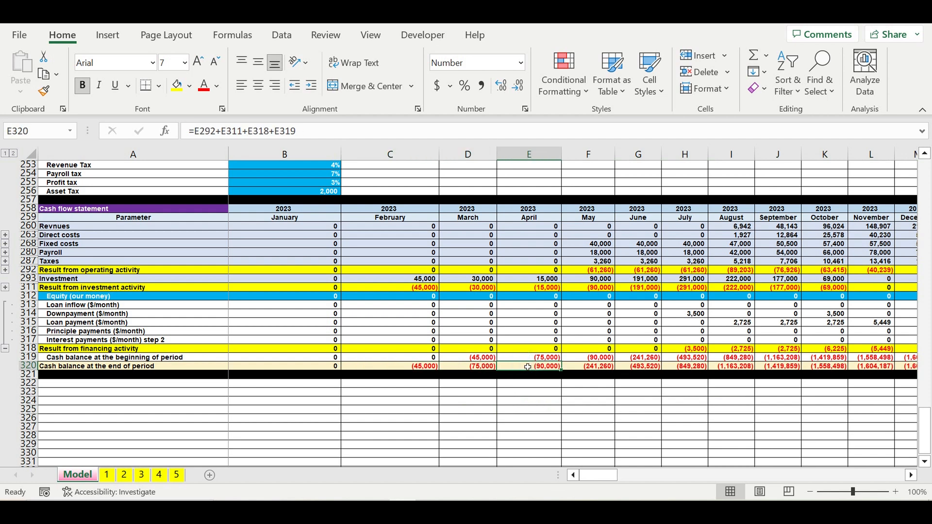
click(94, 368)
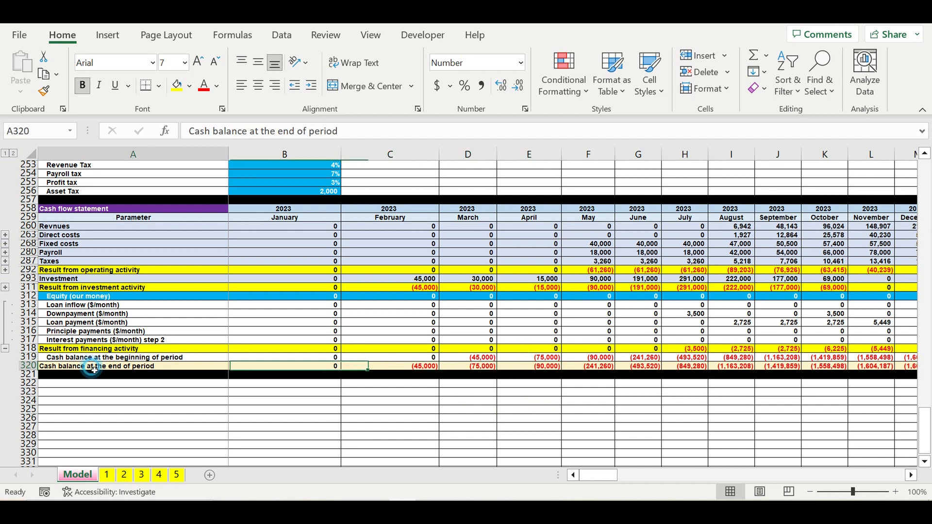
click(81, 299)
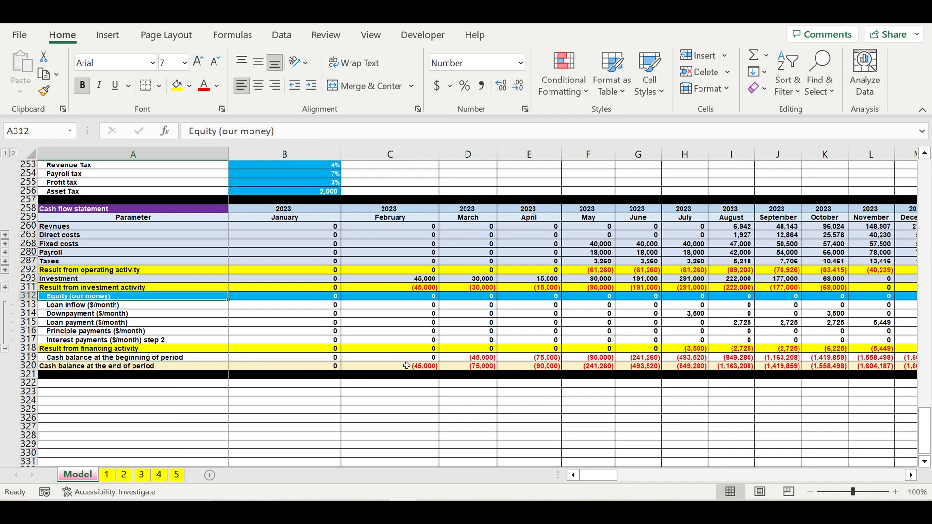
drag(416, 367, 722, 375)
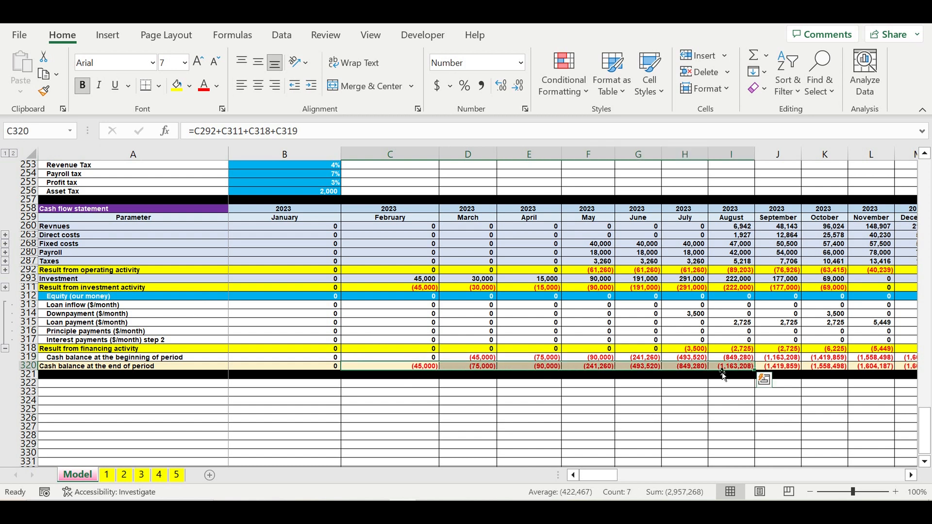
click(76, 299)
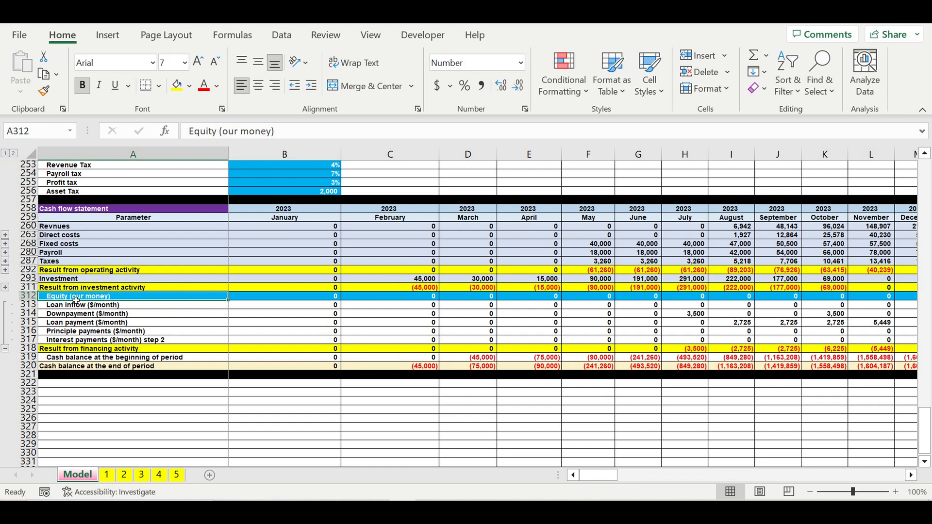
click(72, 307)
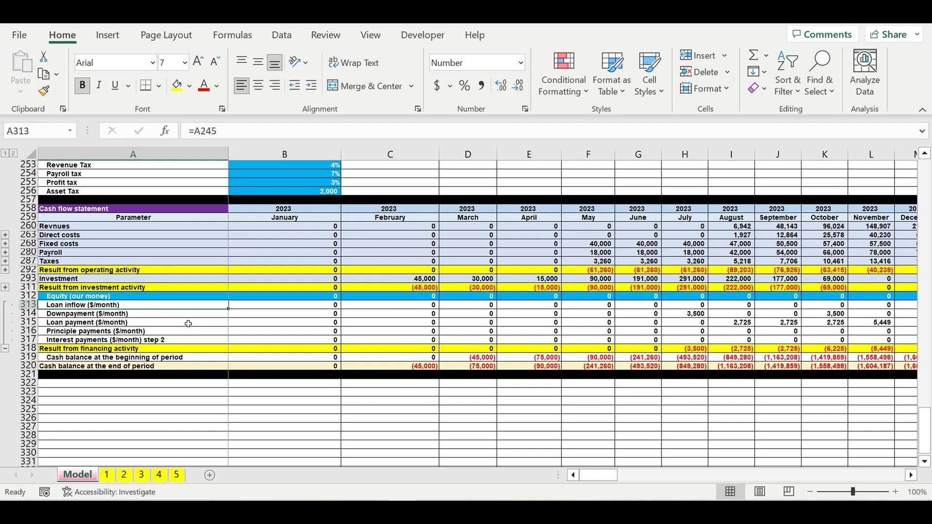
- Set the February 2023 equity in the Cash flow statement to 45,000 and check that month's closing cash balance
click(420, 299)
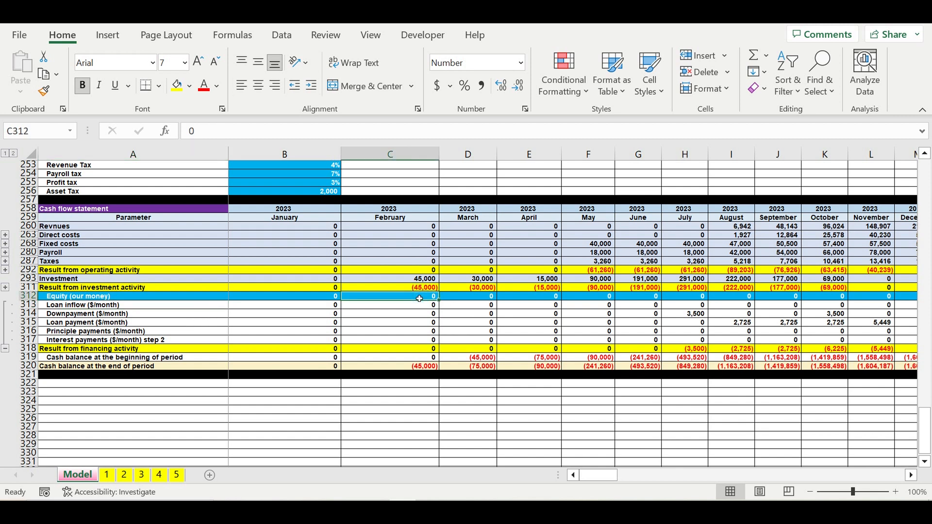
text(45)
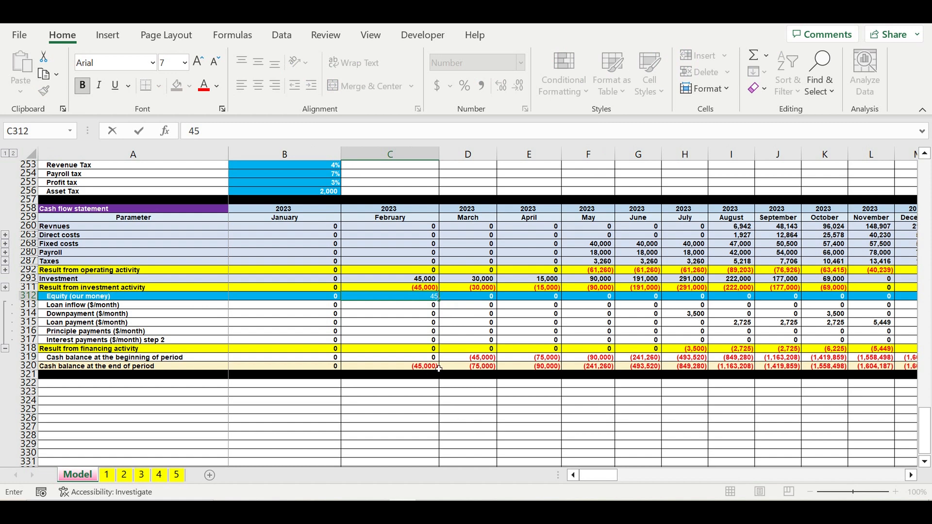
text(000)
key(Return)
click(422, 368)
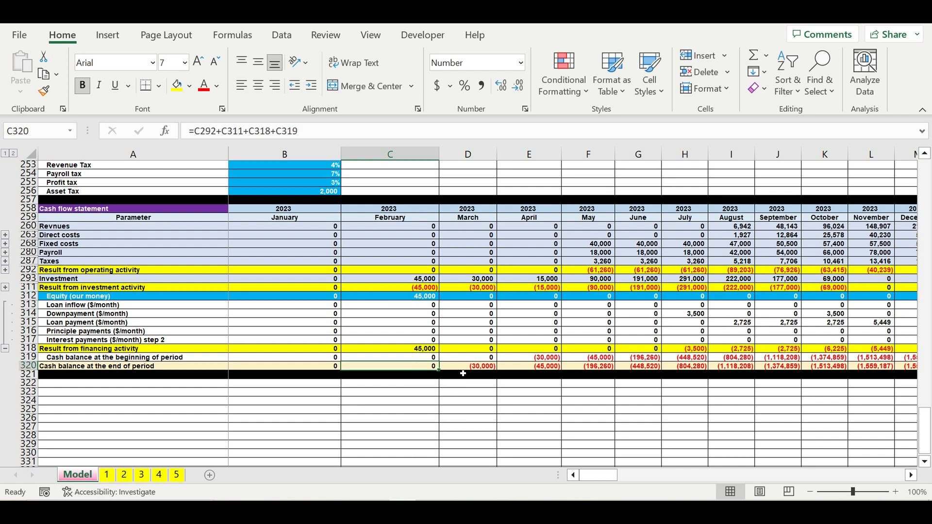
- Set the March 2023 equity to 30,000 to cover that month's cash shortfall
click(465, 368)
click(475, 297)
text(30,0000)
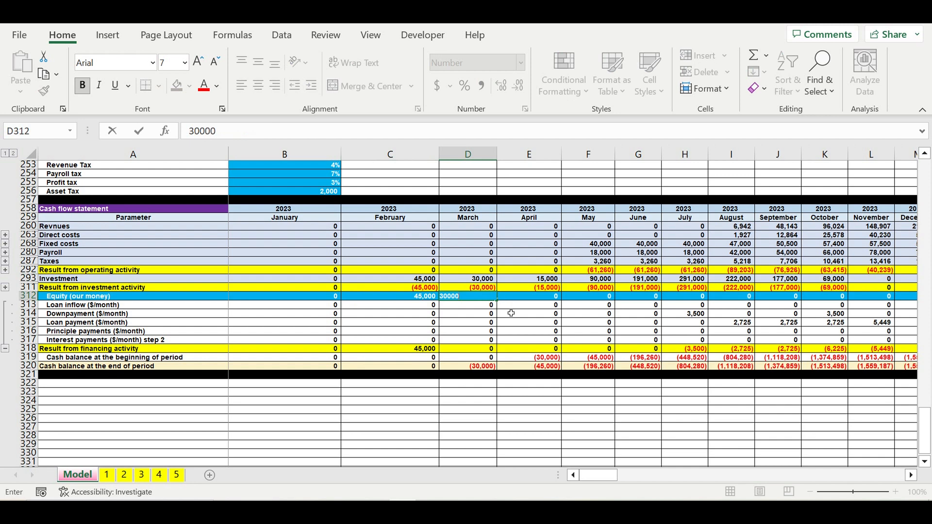
key(Return)
- Set the April 2023 equity to 15,000 to cover that month's cash shortfall
click(541, 368)
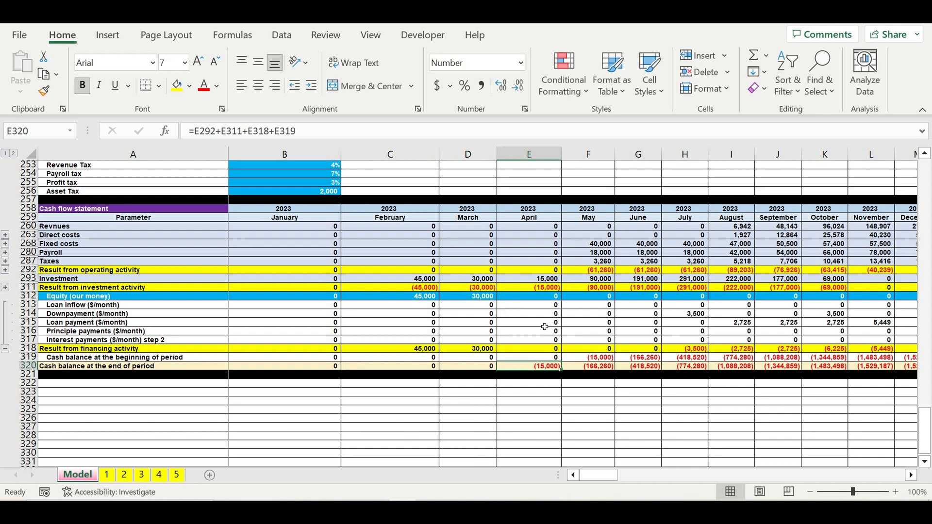
click(544, 297)
text(15,000)
click(572, 342)
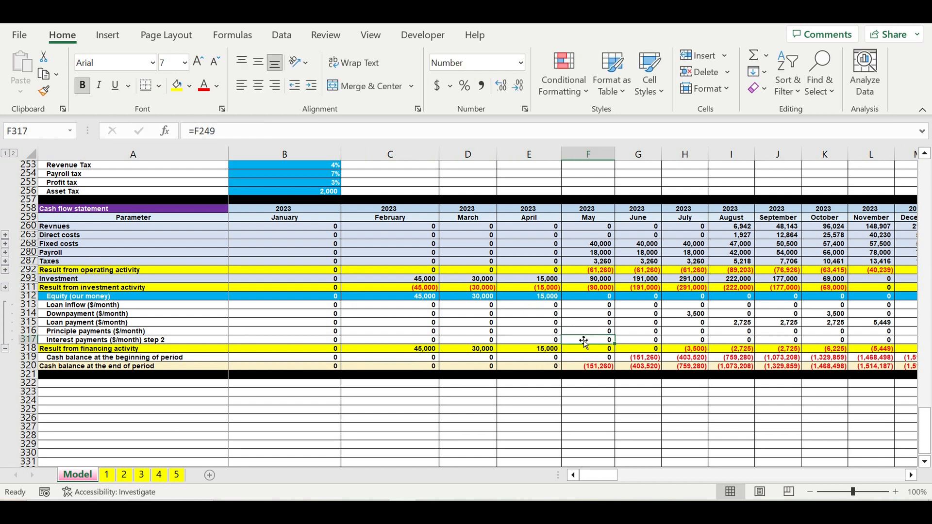
- Set the May 2023 equity to 151,260 to cover that month's cash shortfall
click(590, 298)
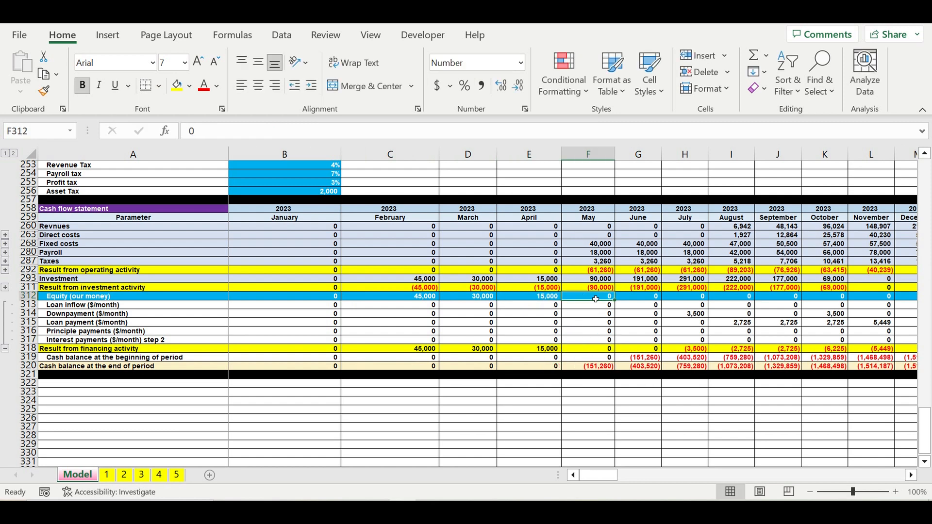
text(15126)
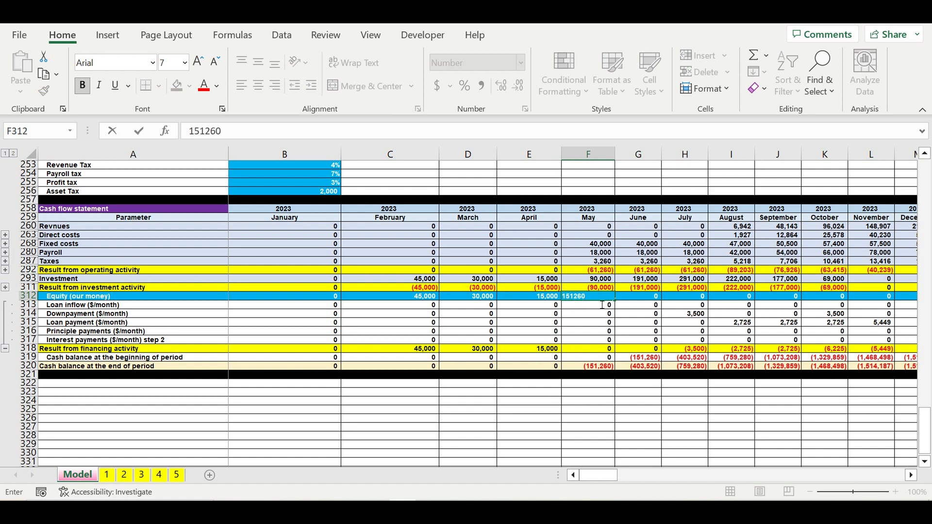
key(Return)
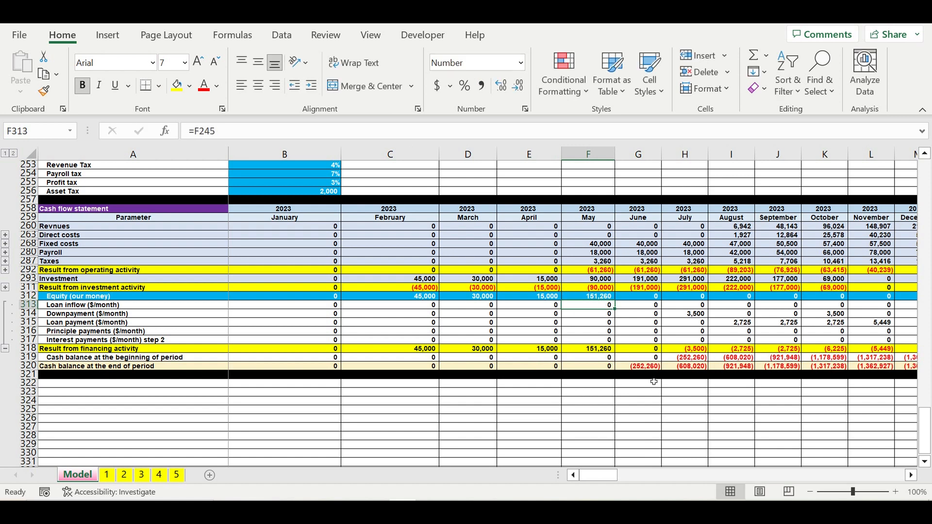
- Try a single equity contribution of 1,400,000 in June 2023 to cover the shortfalls of the following months
click(637, 366)
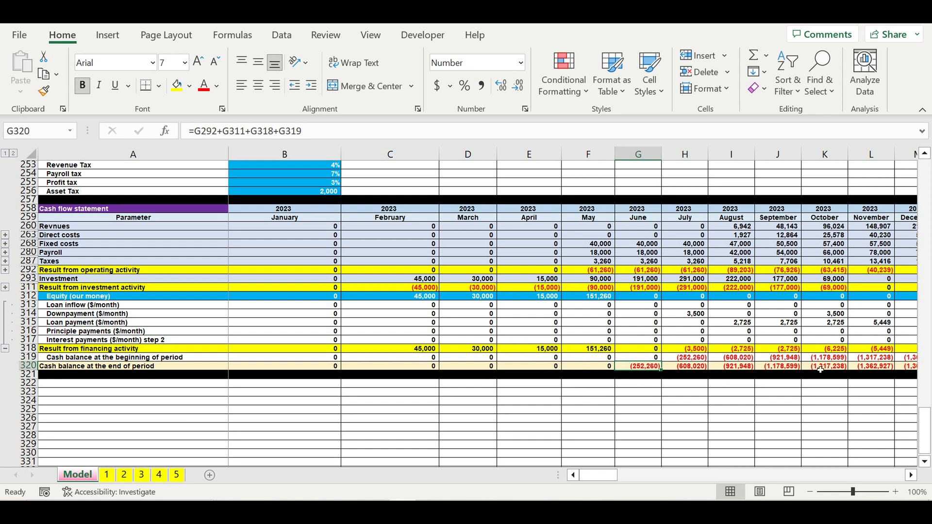
click(640, 296)
text(1400)
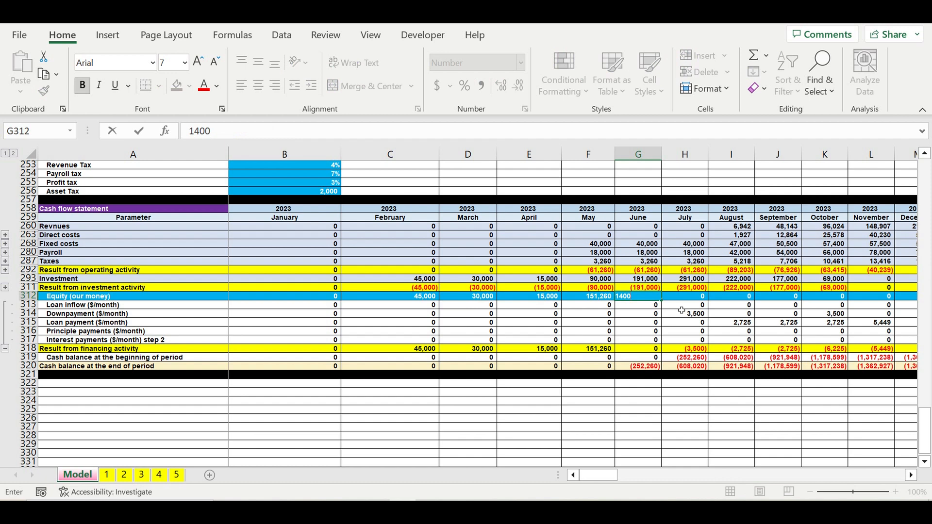
text(000)
key(Return)
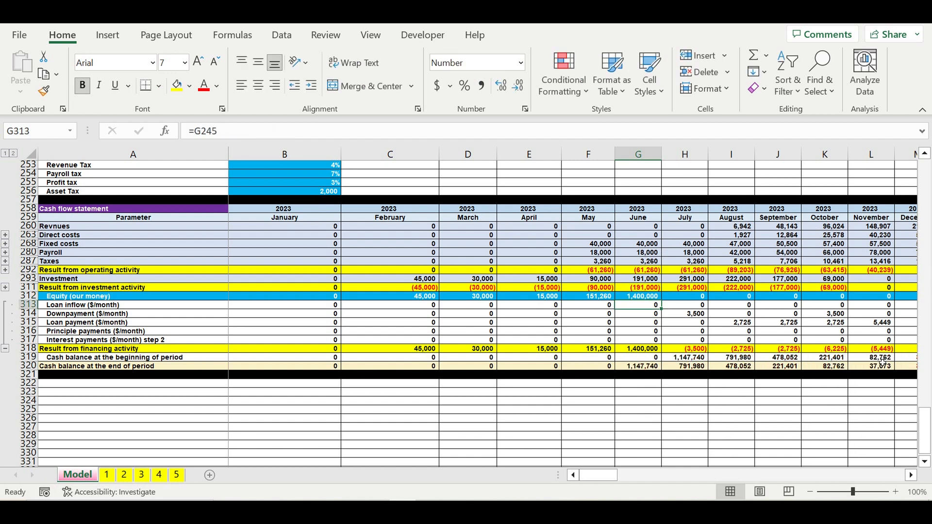
- Check the cash balances through May 2024 and reset the June 2023 equity to 0
click(636, 297)
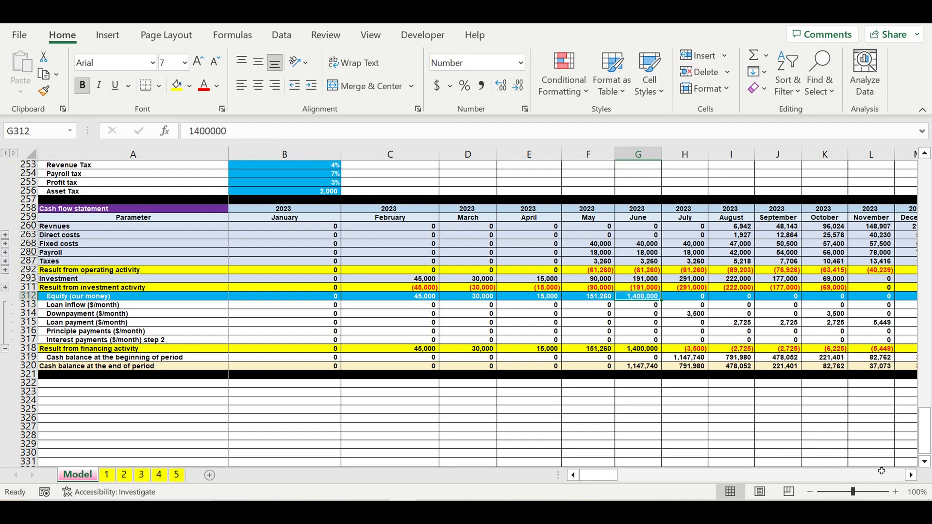
click(911, 475)
click(911, 475)
click(910, 475)
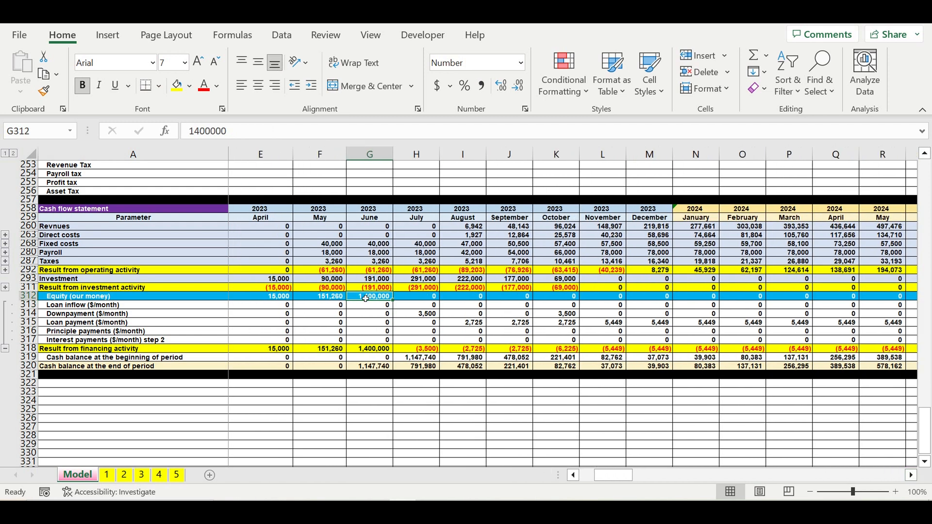
text(0)
key(Return)
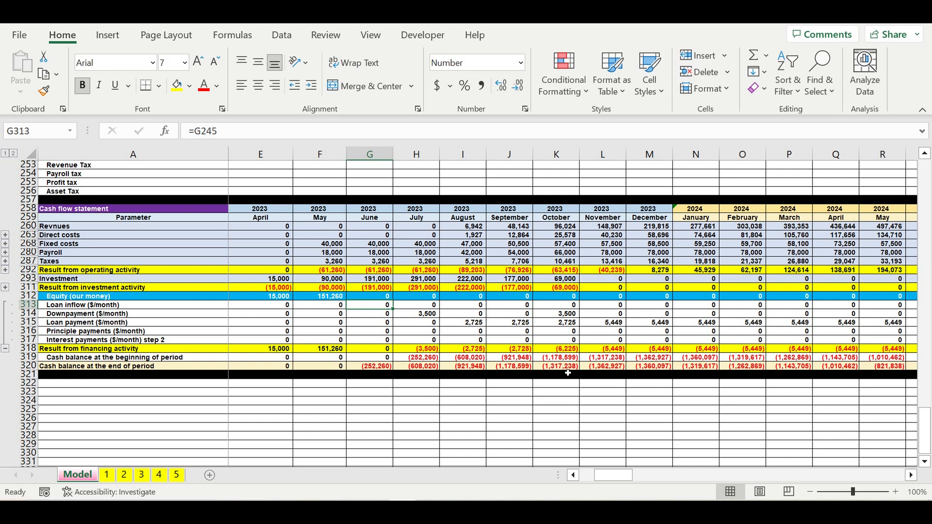
- Set the June 2023 equity to 1,000,000 and check the closing cash balances from June to August 2023
click(377, 297)
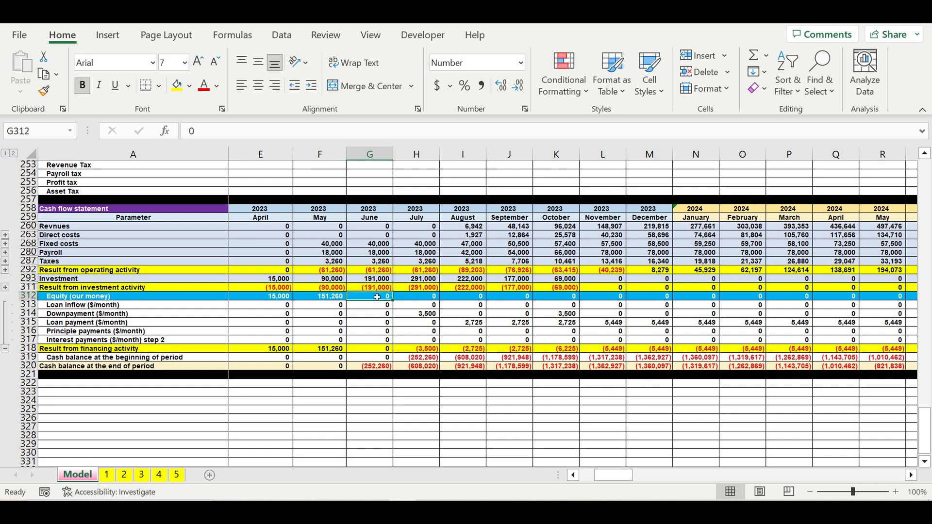
text(1000000)
key(Return)
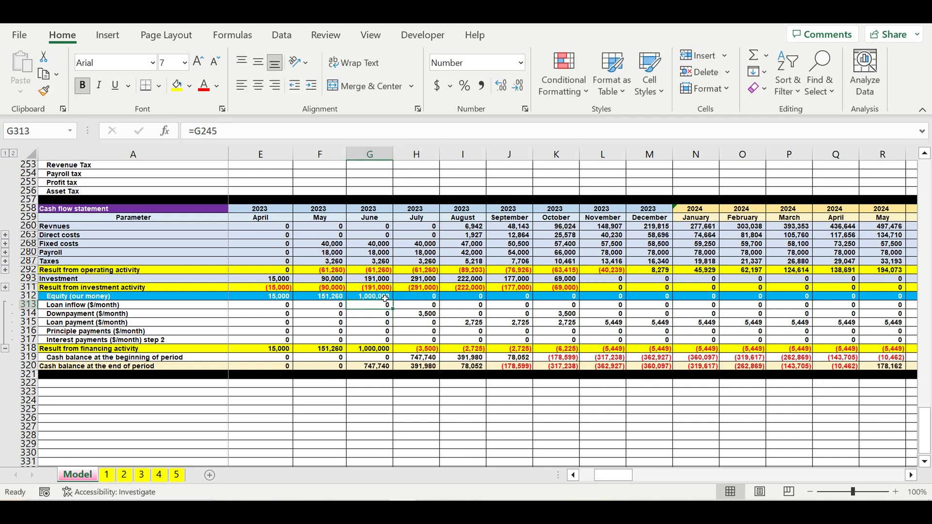
drag(371, 367, 464, 367)
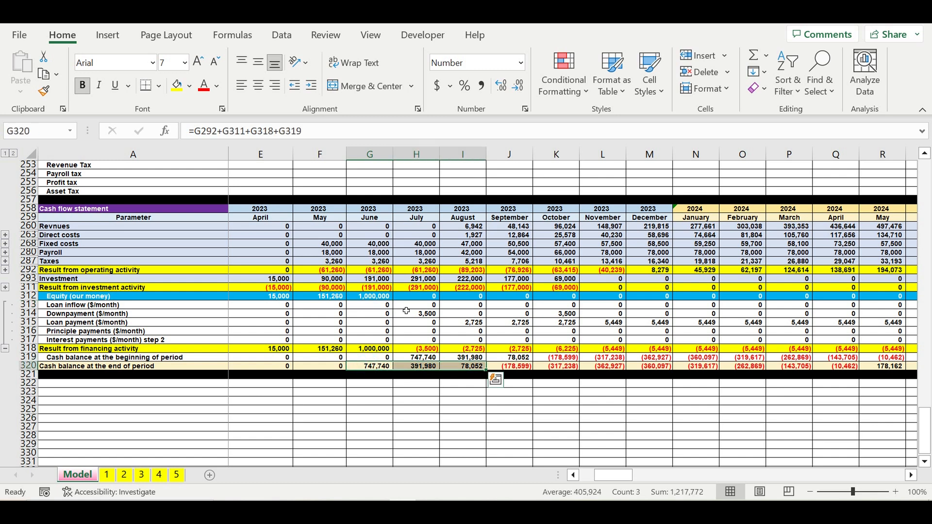
click(372, 297)
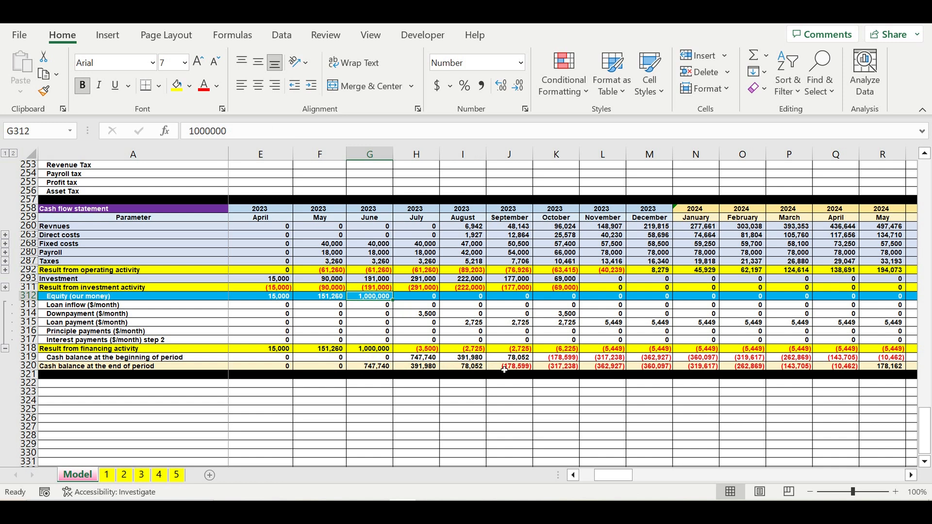
- Check the closing cash balances from September 2023 to January 2024 and set the September 2023 equity to 300,000
drag(504, 370, 715, 367)
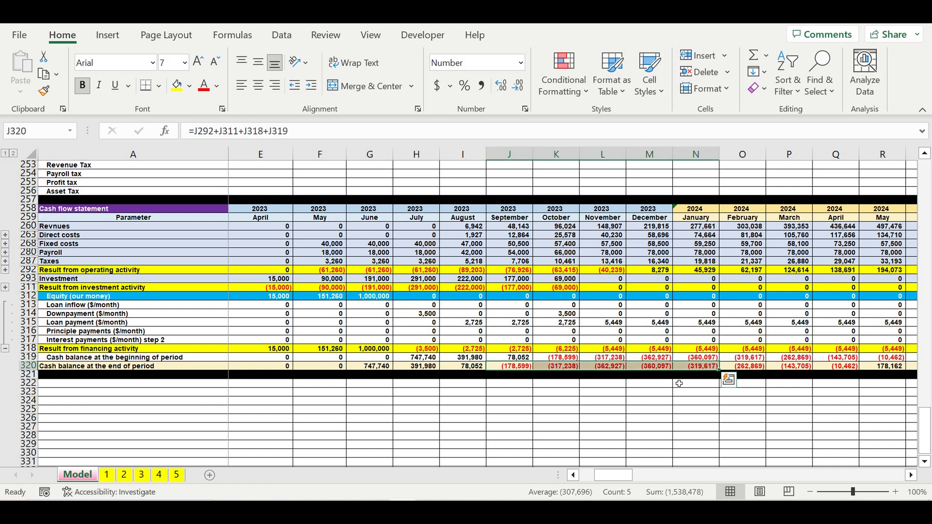
click(514, 297)
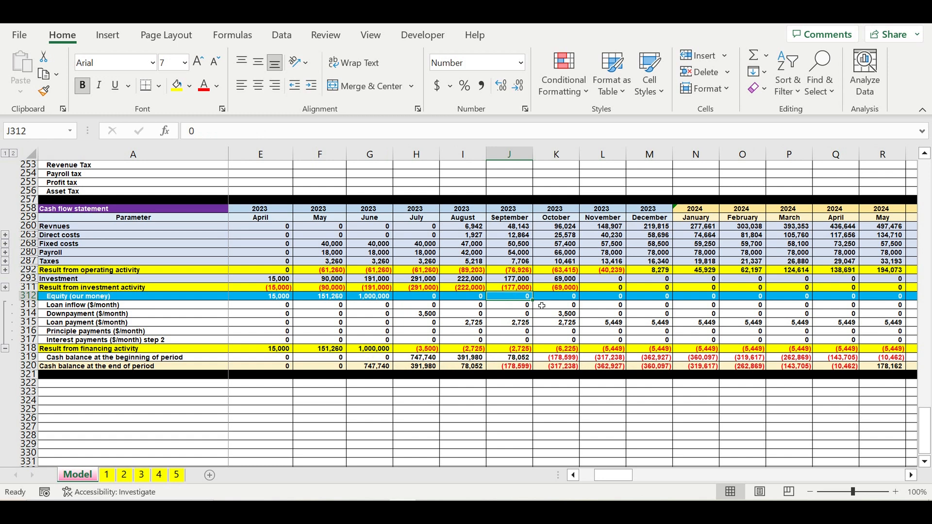
text(300000)
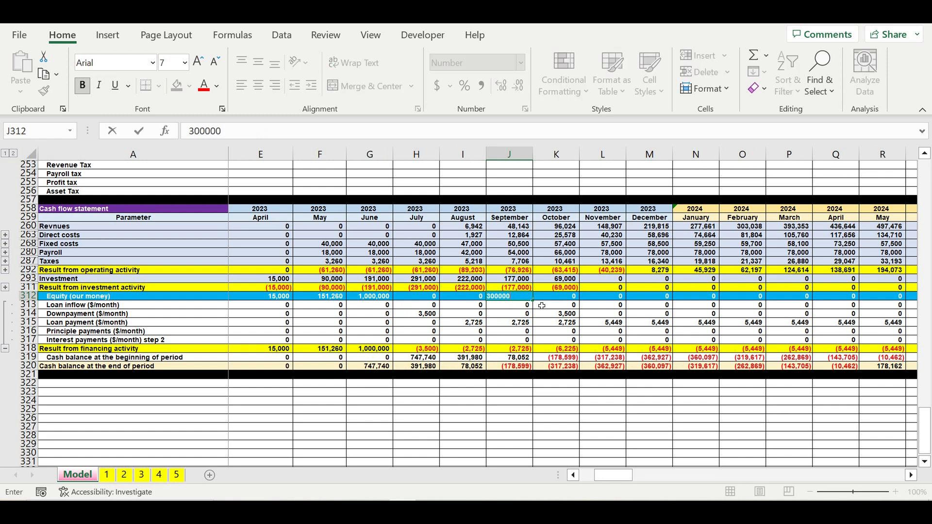
key(Return)
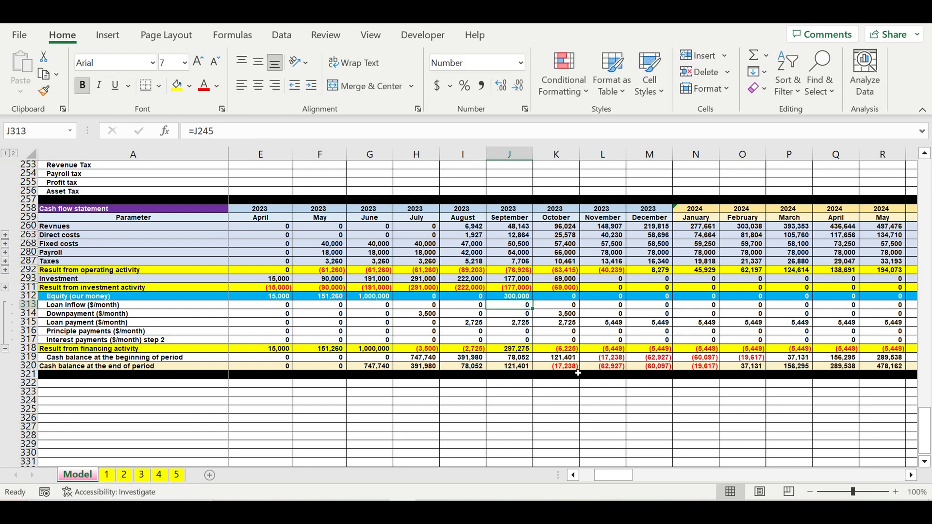
- Check the November and December 2023 closing cash balances and set the October 2023 equity to 60,000
click(654, 368)
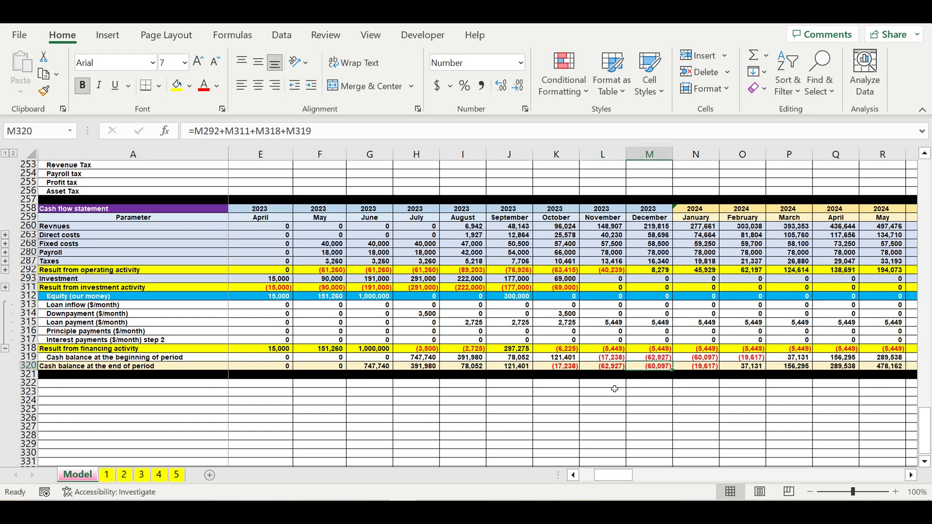
click(606, 368)
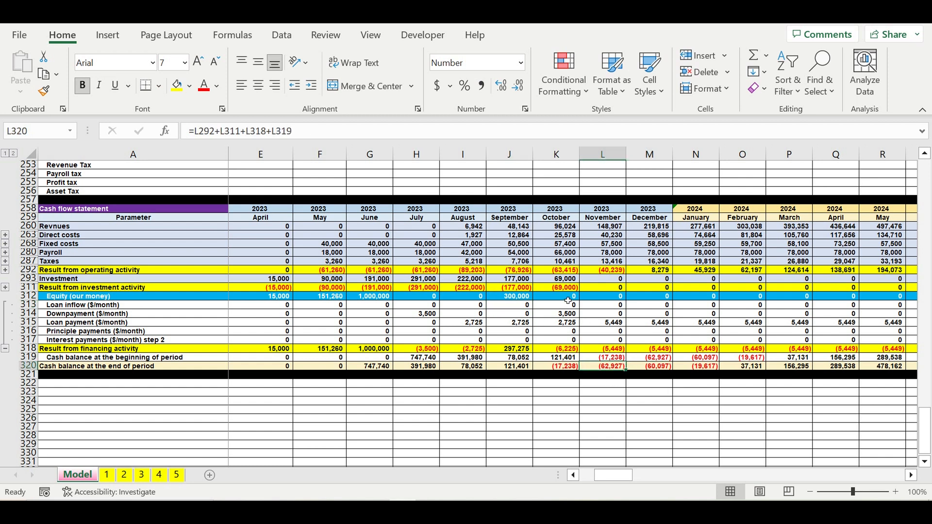
click(568, 297)
text(6)
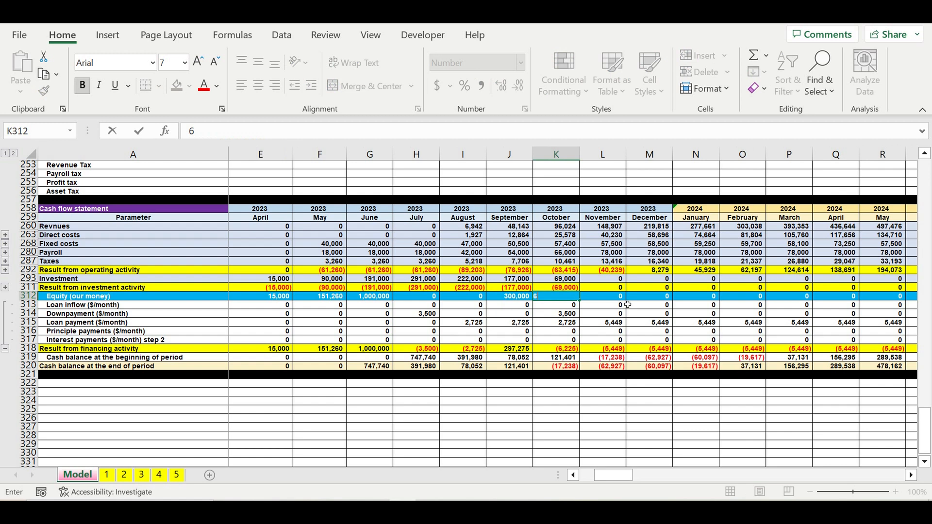
text(0000)
key(Return)
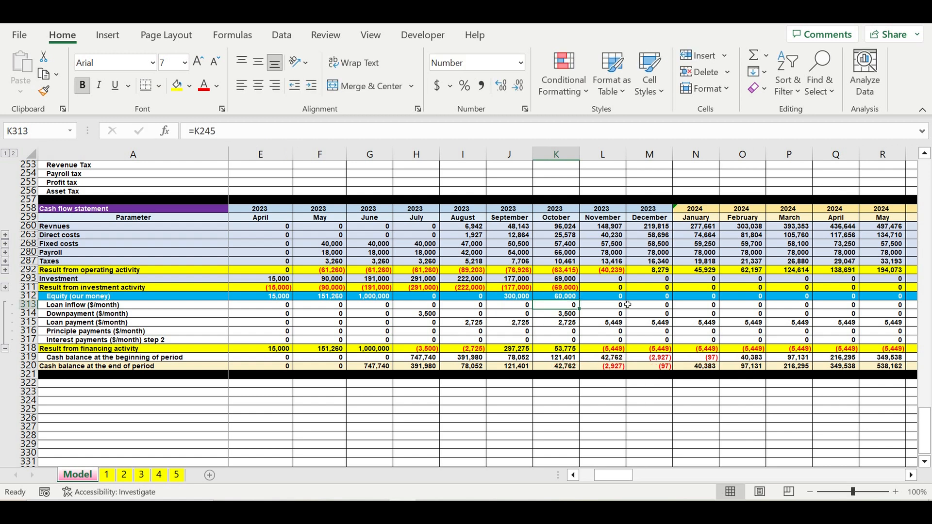
- Set the November 2023 equity to 2,927 and check that month's closing cash balance
click(607, 367)
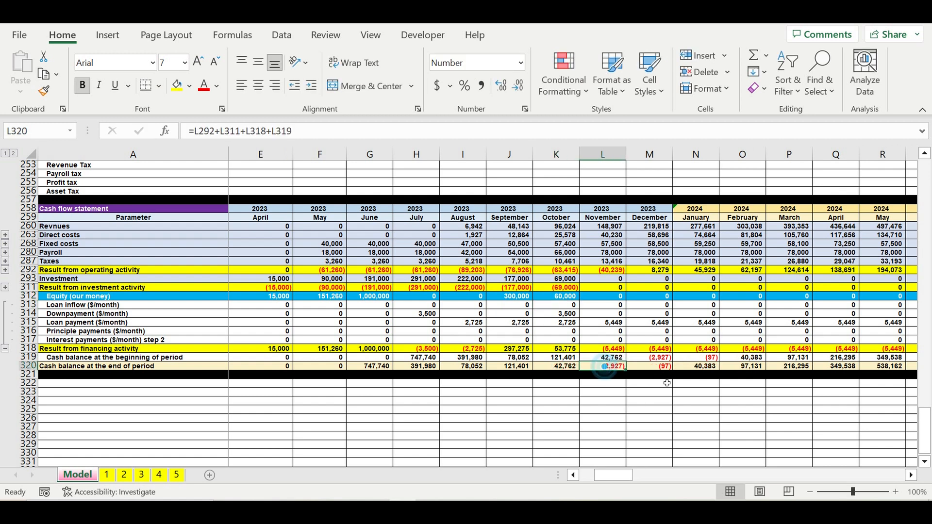
click(609, 297)
click(603, 369)
click(606, 298)
double_click(607, 299)
text(2927)
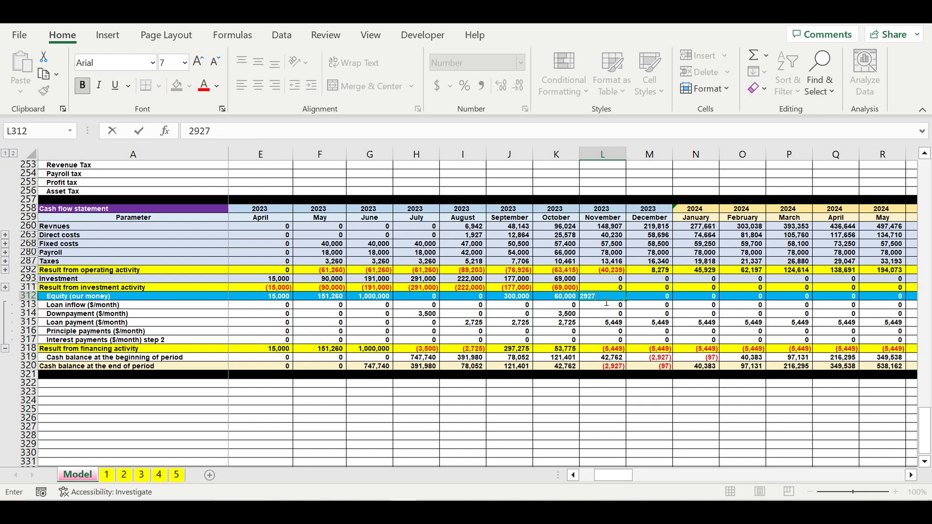
key(Return)
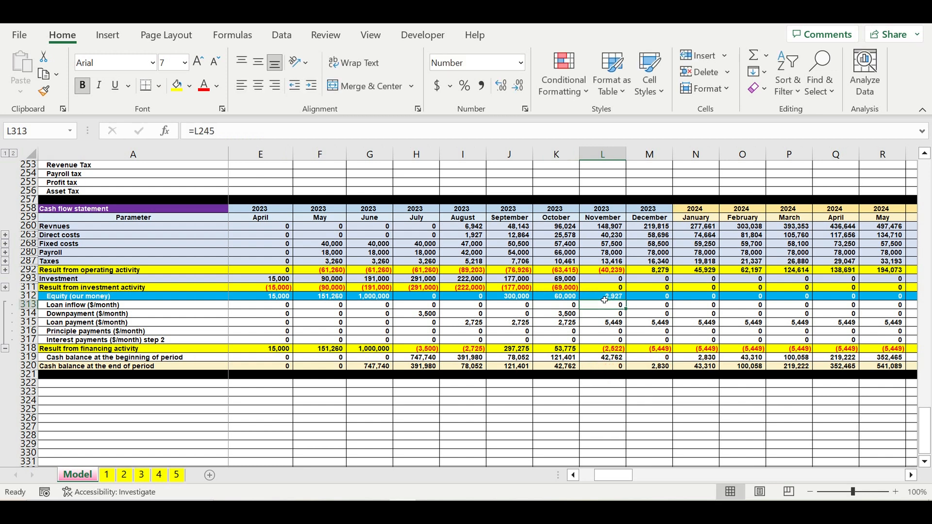
click(614, 370)
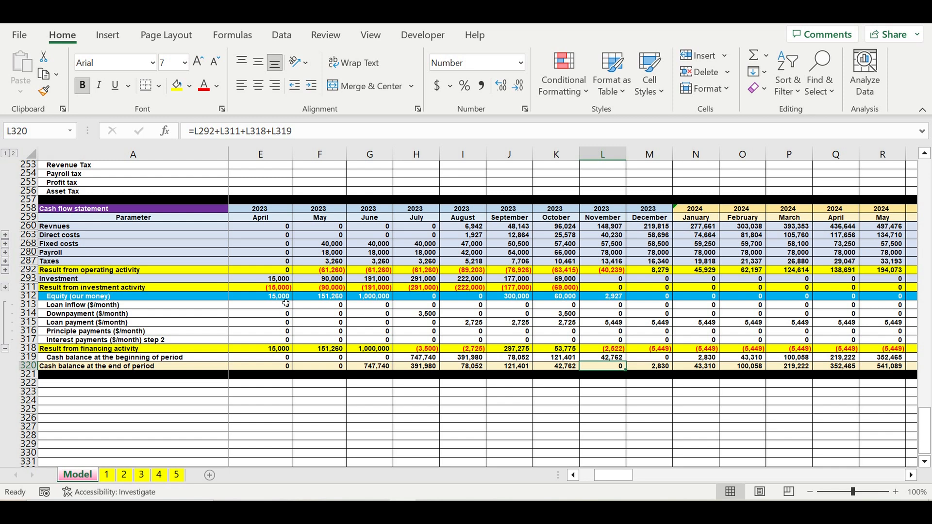
- Total the equity row in DR312, just after December 2032, with a sum of B312:DQ312
drag(614, 475, 885, 473)
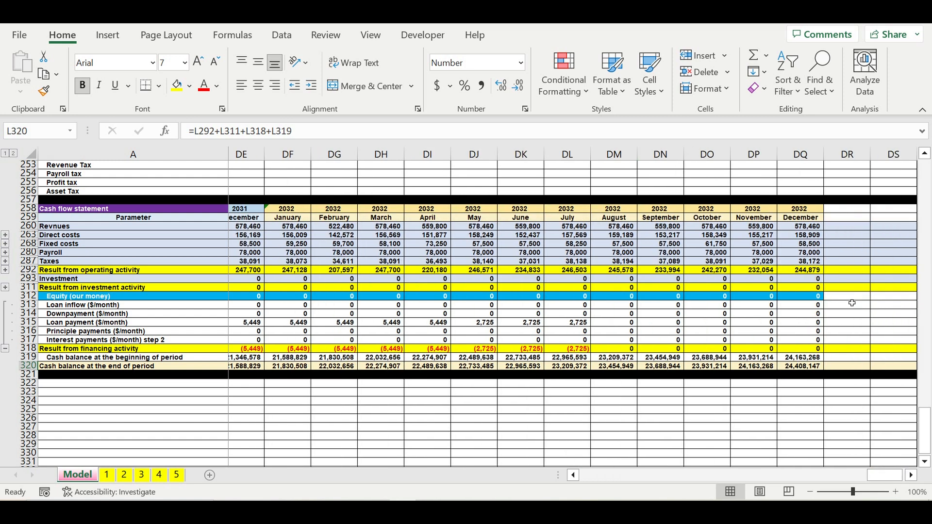
click(847, 297)
click(754, 55)
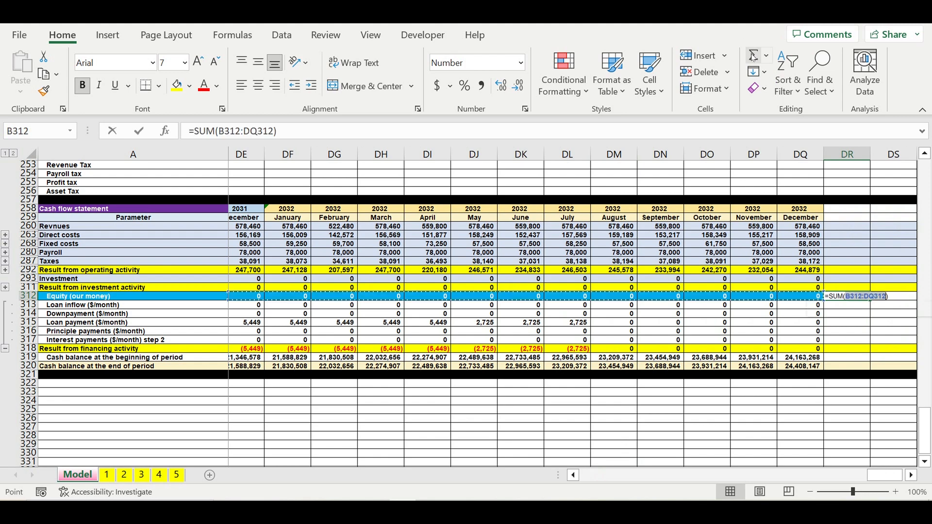
drag(884, 475, 563, 479)
key(Return)
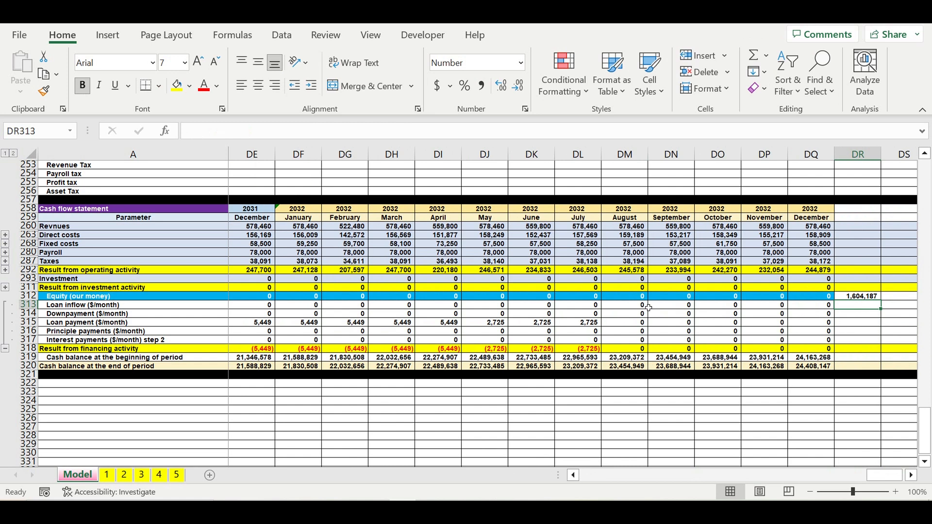
click(871, 298)
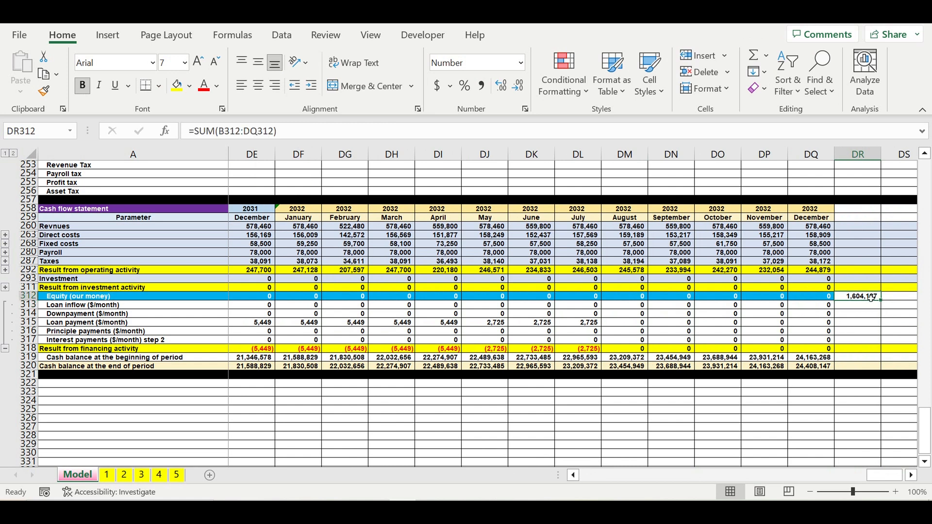
drag(887, 477, 544, 495)
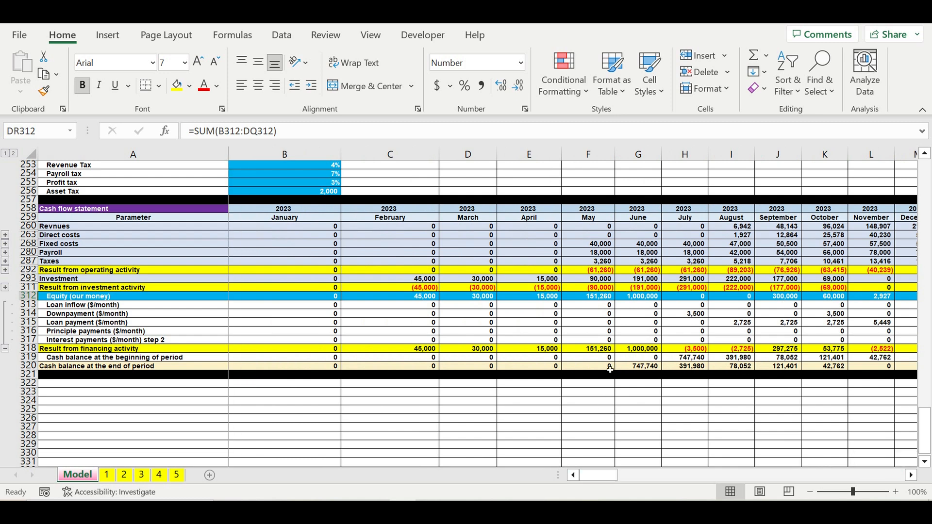
- Enter the labels "Financing" in A322 and "Type of financing" in A323 below the cash flow statement
click(696, 412)
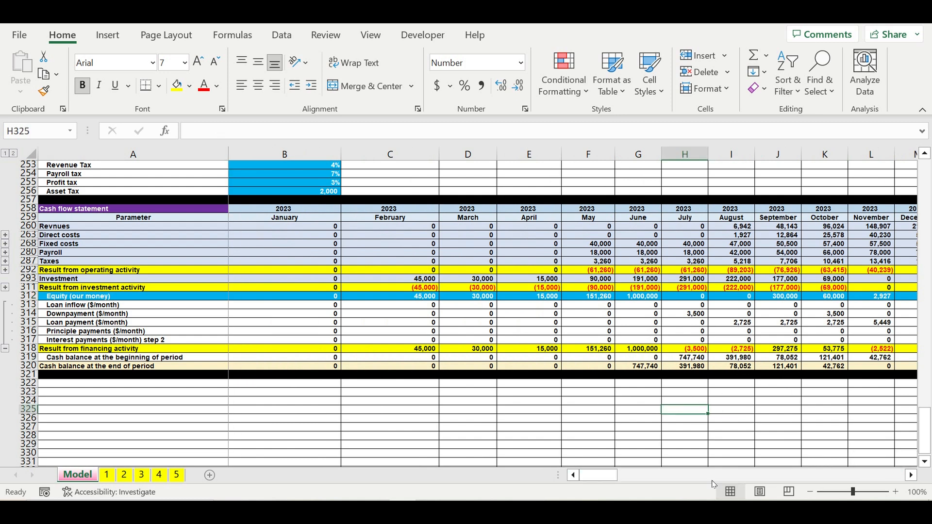
mouse_move(614, 480)
mouse_down()
mouse_move(641, 481)
mouse_move(623, 480)
mouse_up()
click(167, 386)
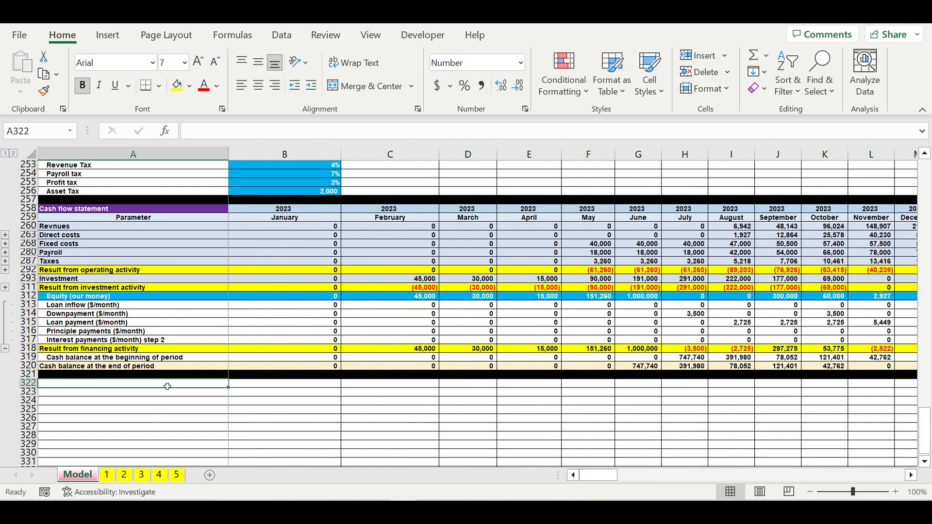
text(Financing)
key(Return)
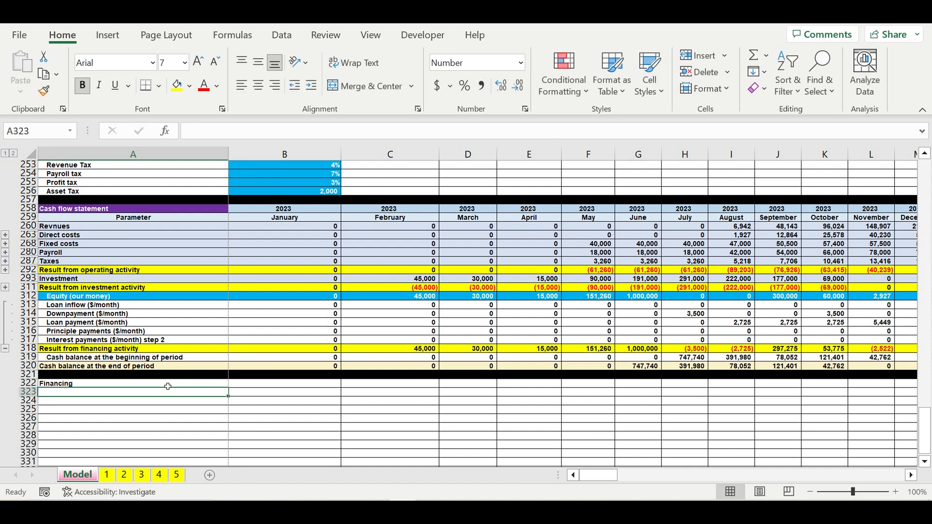
text(Type of financ)
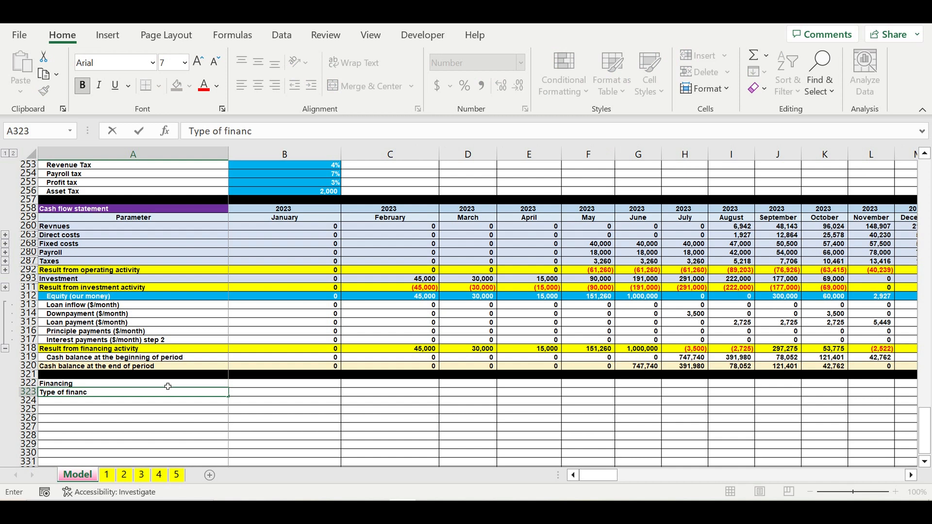
text(ing)
key(Return)
- Link A324 to the equity label in A312 and enter "Loan" in A325
text(=)
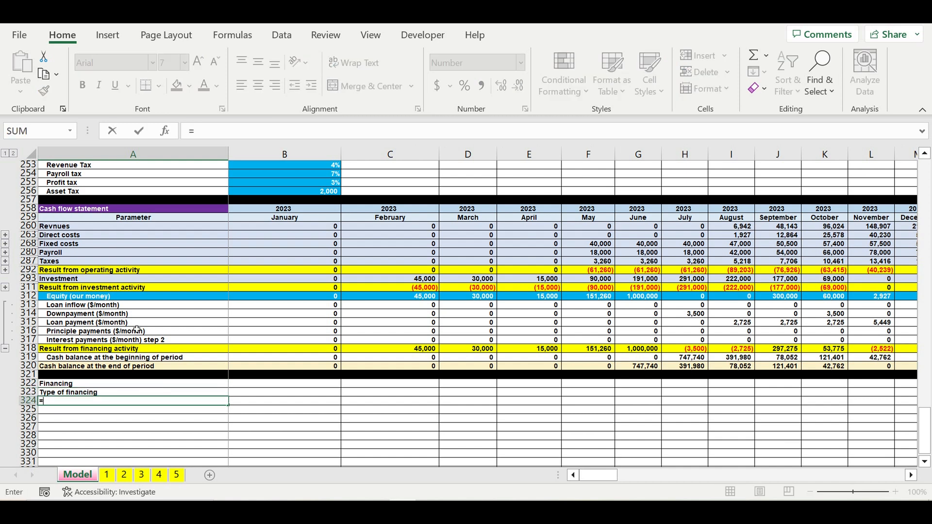
click(73, 297)
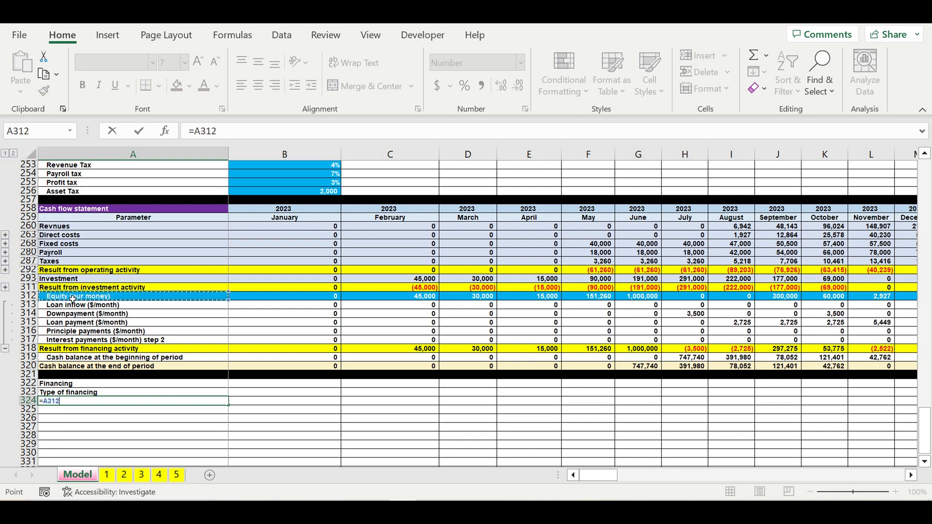
key(Return)
text(Lo)
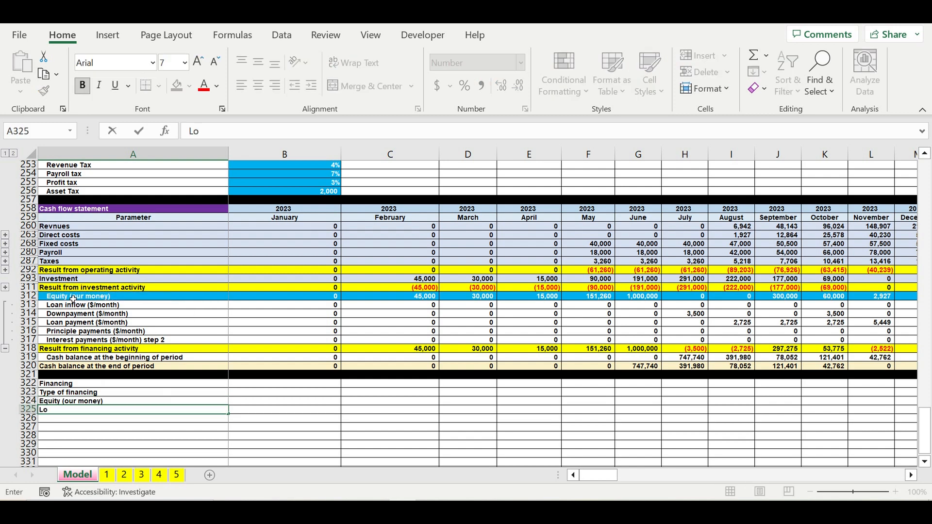
text(an)
key(Return)
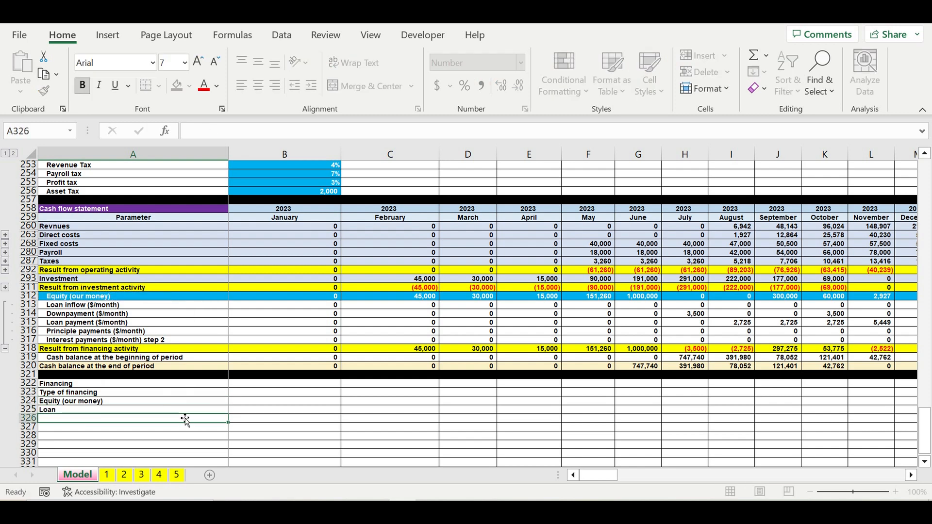
- Enter "$" in B323 as the amount column's heading beside "Type of financing"
click(221, 392)
click(255, 390)
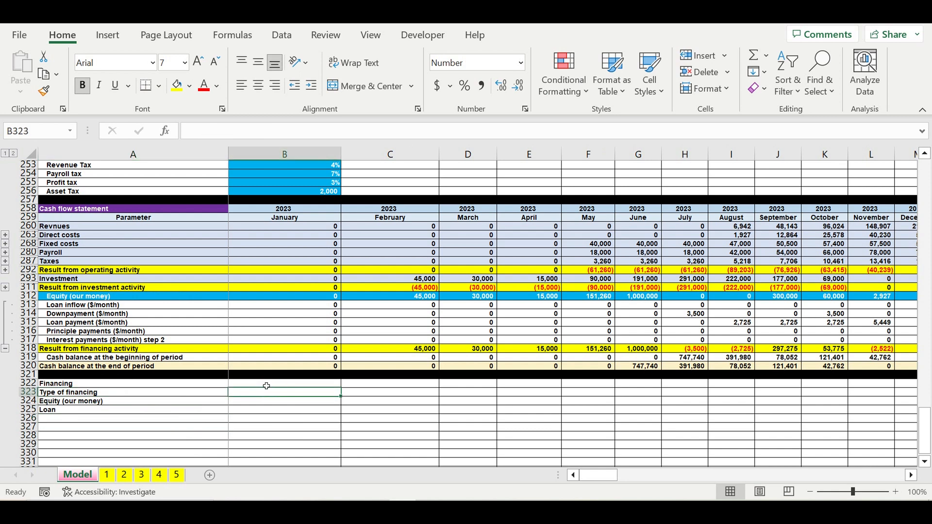
text($)
key(Return)
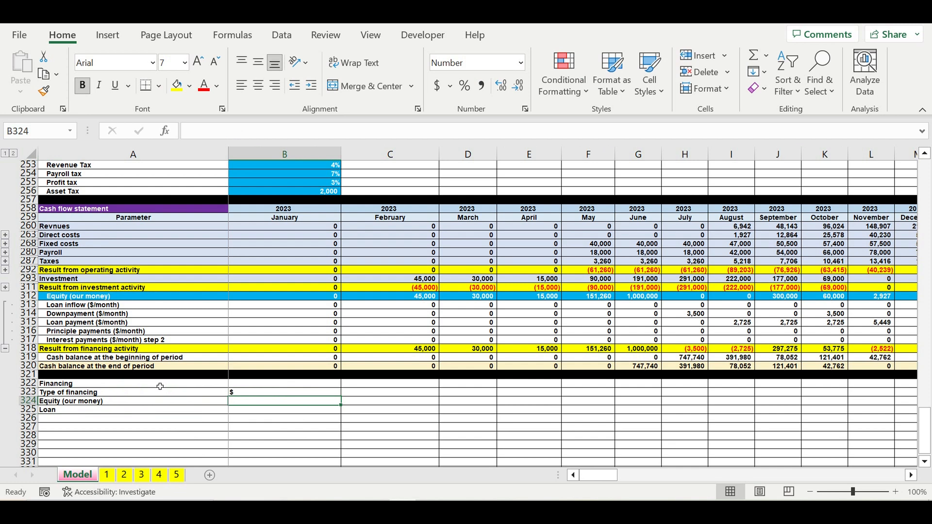
- Format the "Financing" heading in A322 with a bright pink fill and white text
click(160, 384)
click(189, 86)
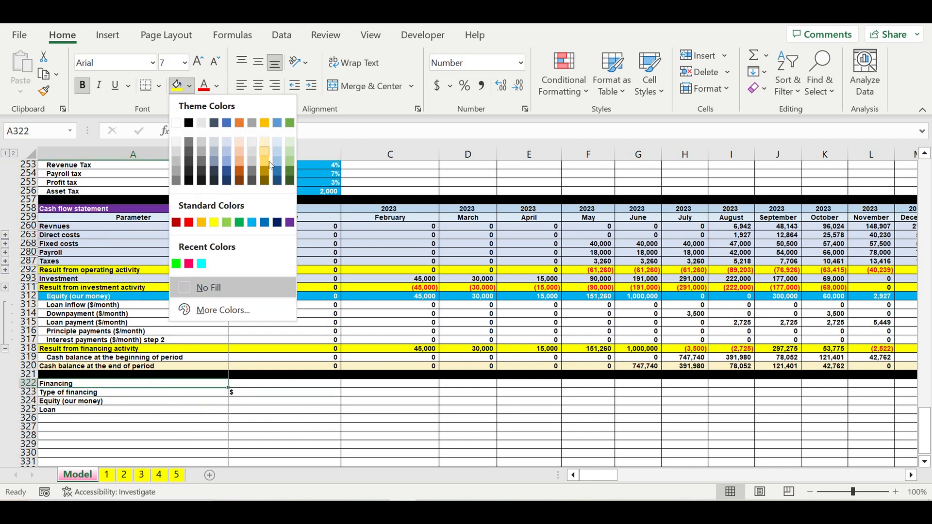
click(189, 264)
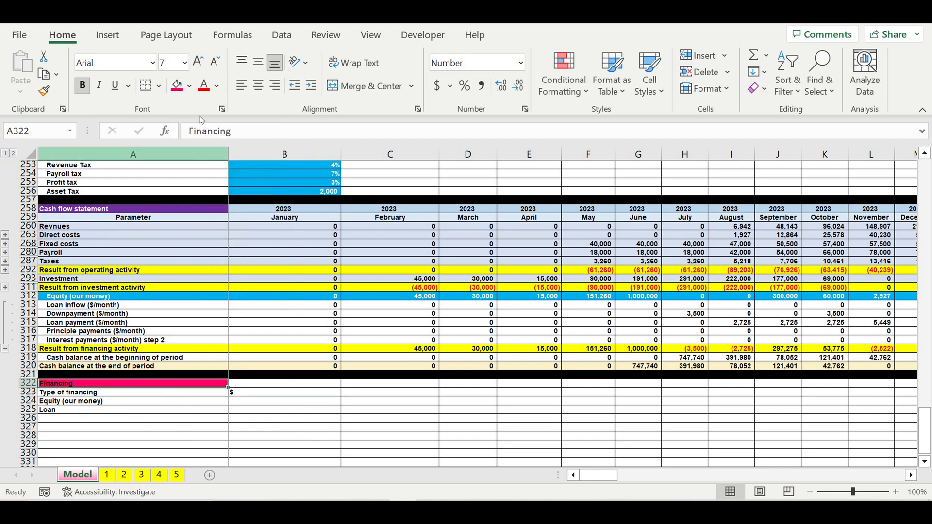
click(220, 82)
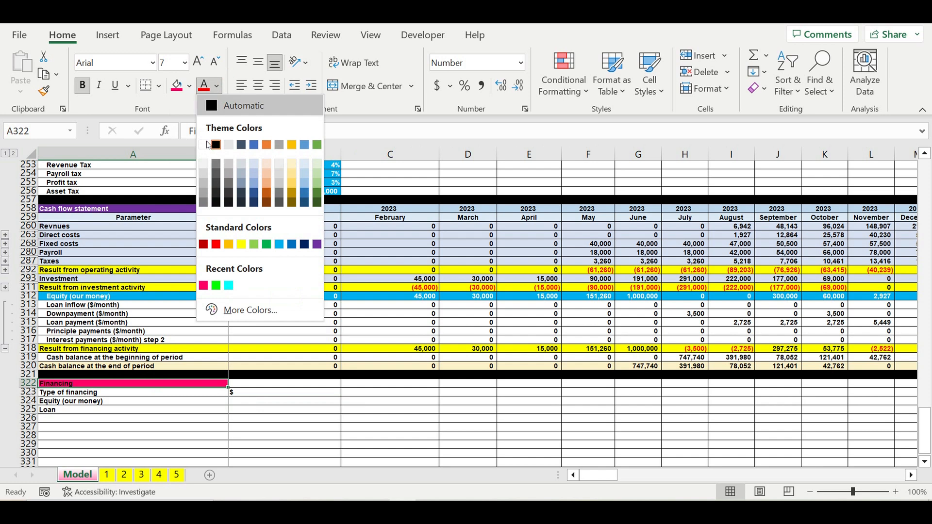
click(203, 145)
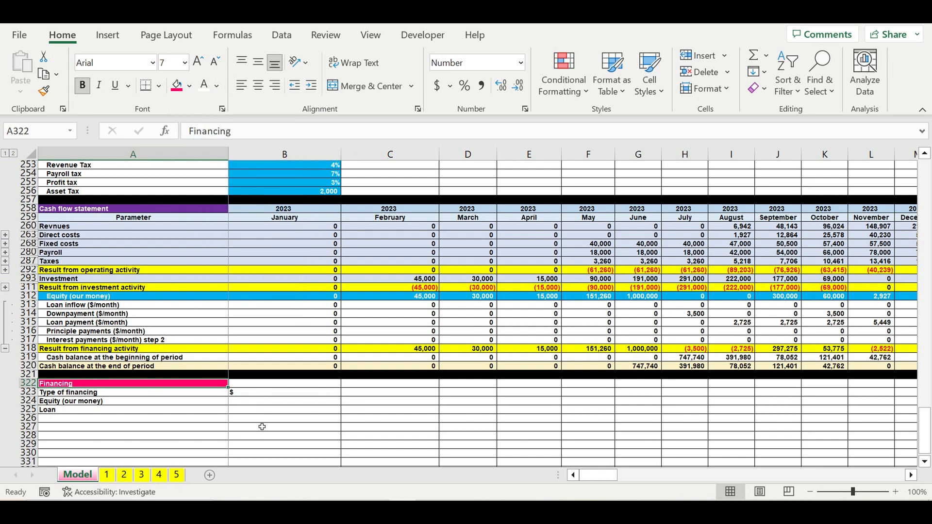
- Give the header cells A323:B323 a light blue fill and centre their text
click(246, 391)
drag(235, 393, 222, 393)
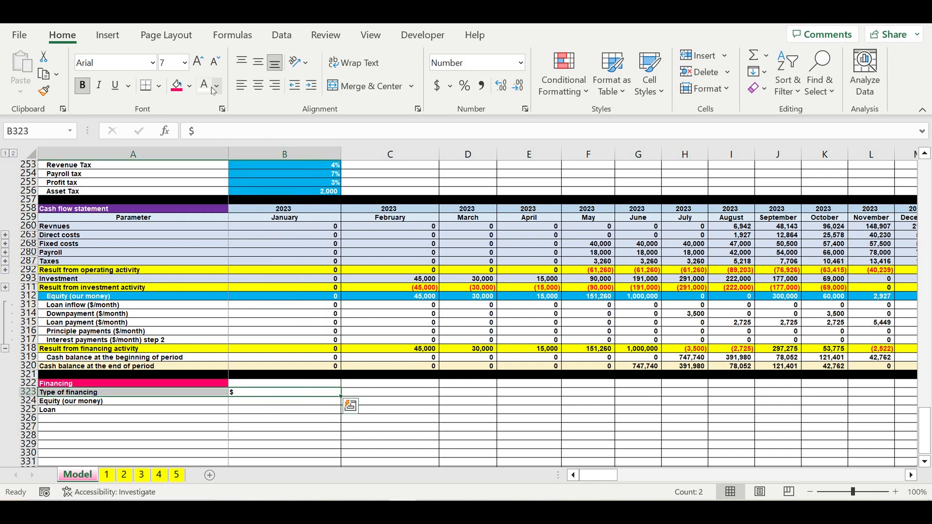
click(190, 87)
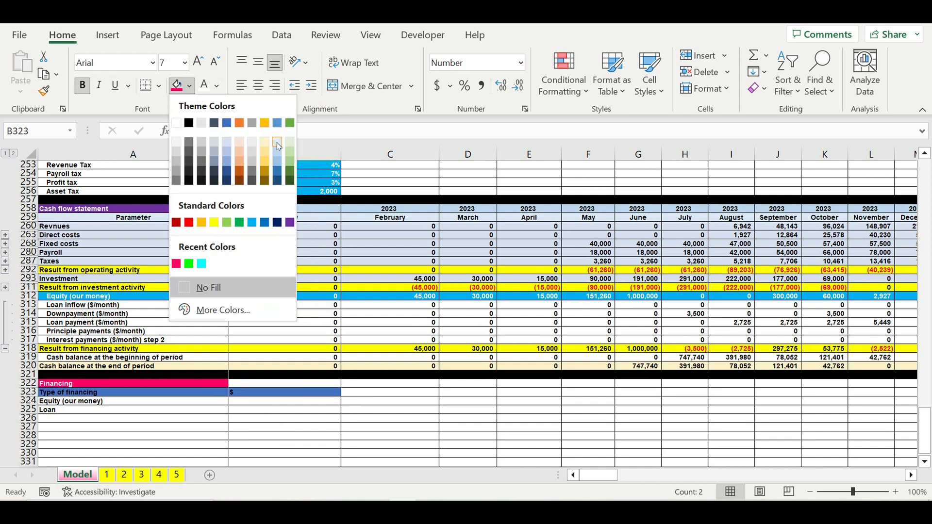
click(272, 140)
click(262, 89)
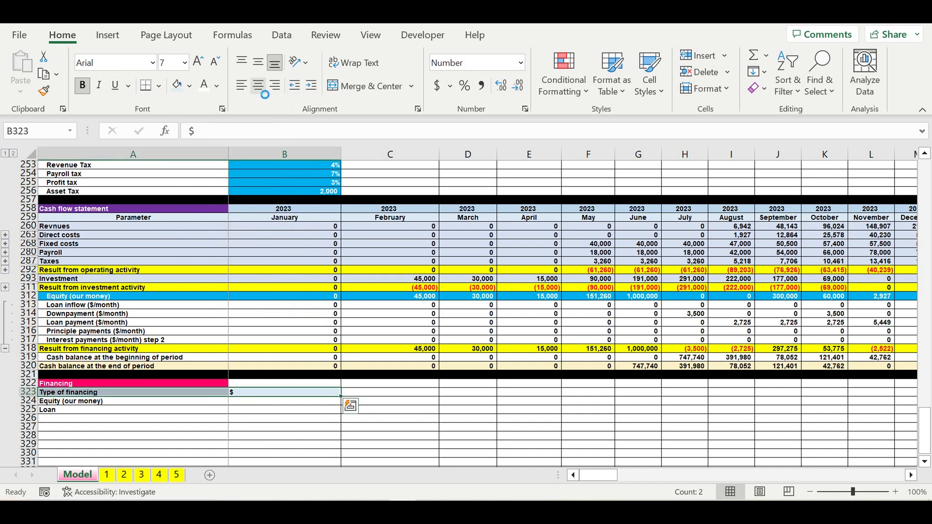
- Indent the equity and loan labels in A324:A325 by one level
click(214, 427)
drag(128, 401, 220, 410)
click(311, 85)
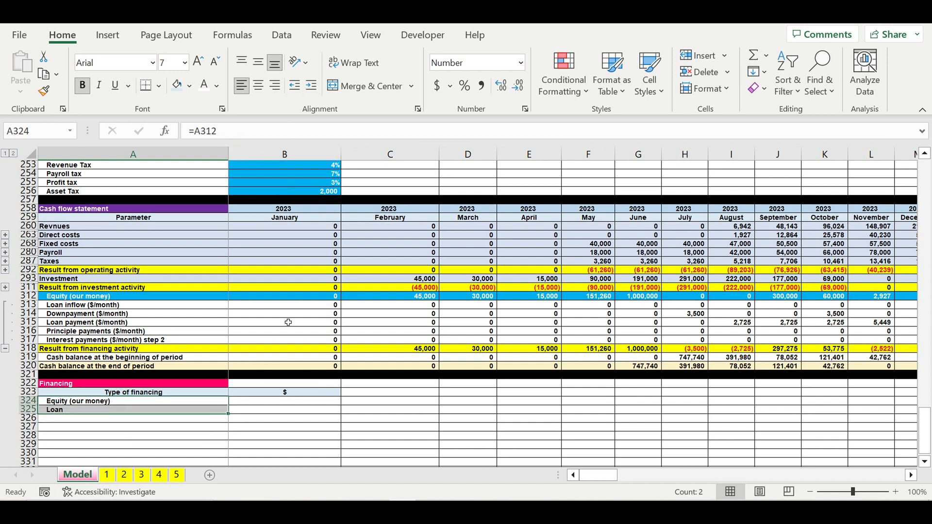
- Enter the label "Total financing needed" in A326 below the loan row
click(140, 420)
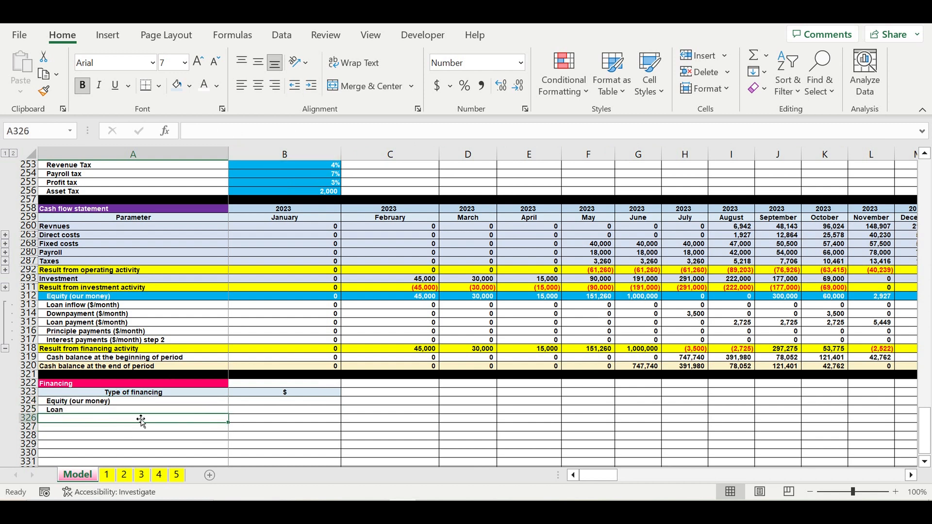
text(Total)
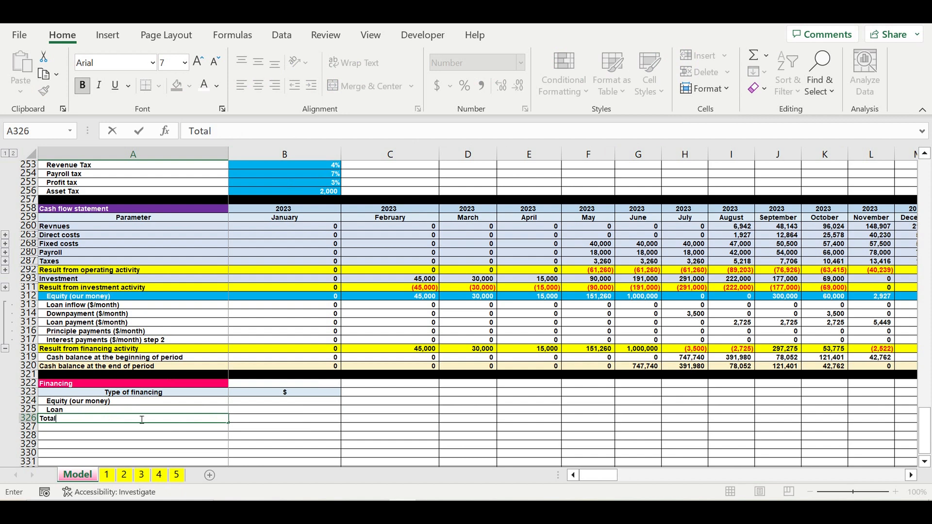
text( fiann)
key(BackSpace)
key(BackSpace)
text(inancing needed)
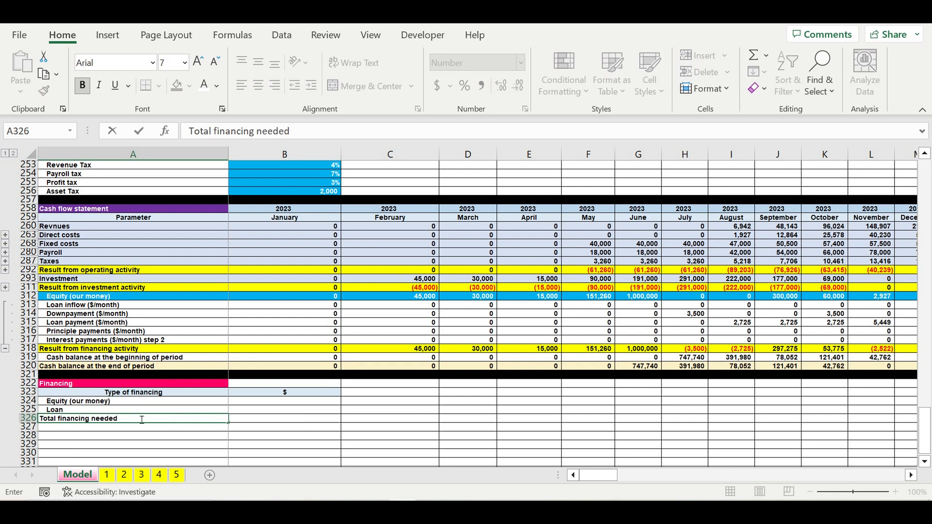
key(Return)
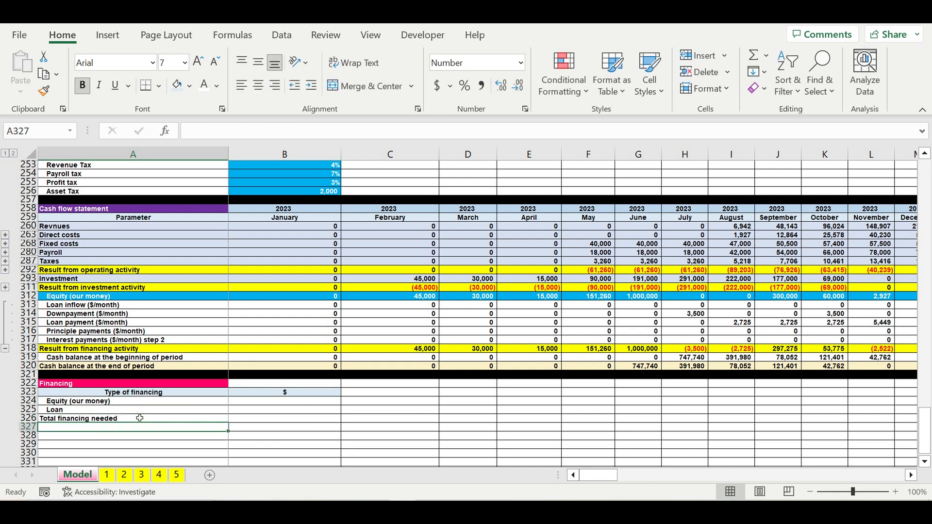
- Calculate the total financing needed in B326 as the sum of B324:B325
click(263, 418)
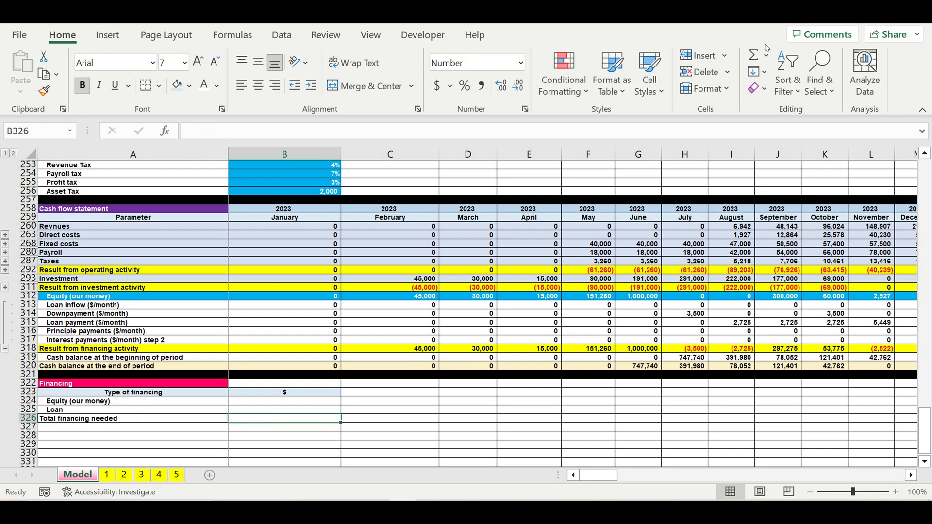
click(755, 54)
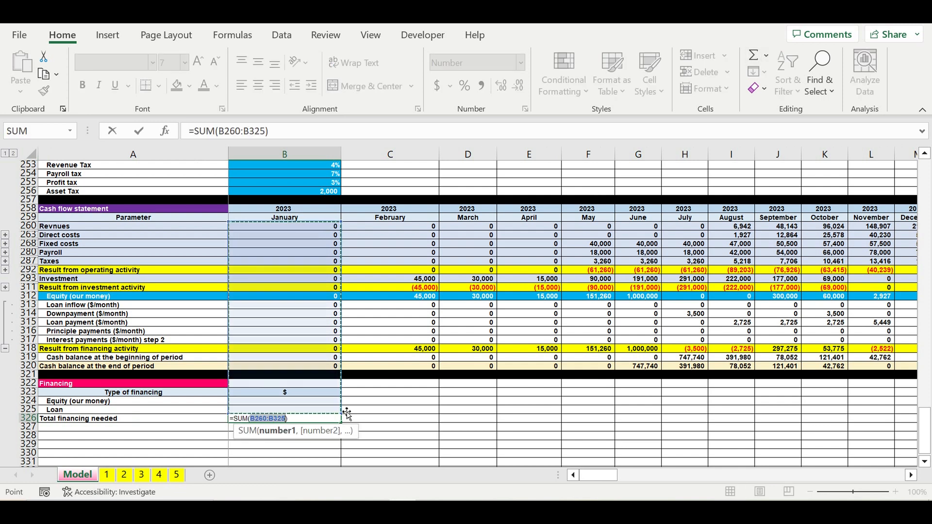
drag(314, 401, 321, 410)
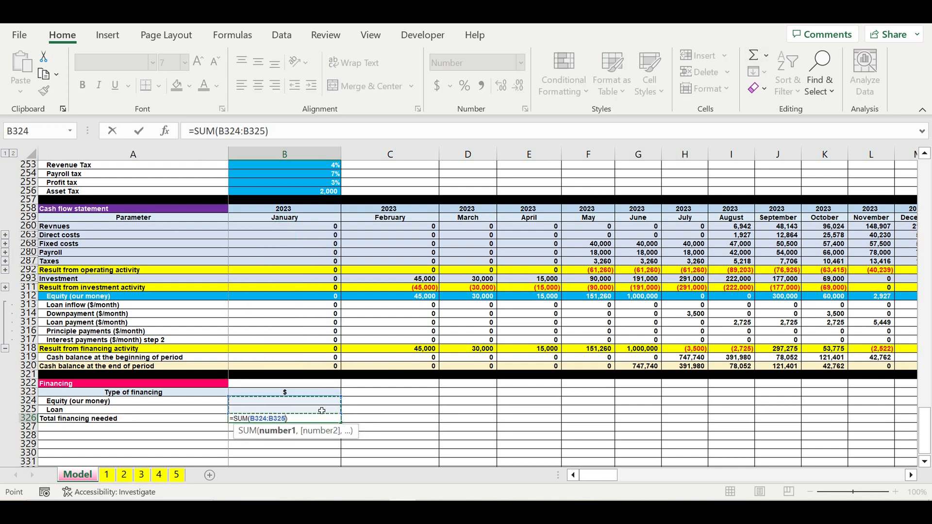
key(Return)
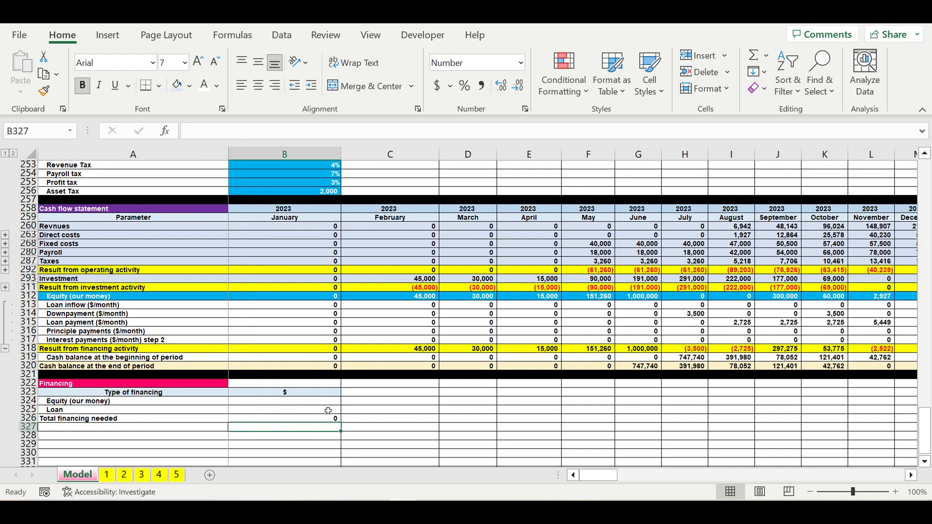
- Fill the total financing row cells A326:B326 with yellow
drag(213, 418, 291, 419)
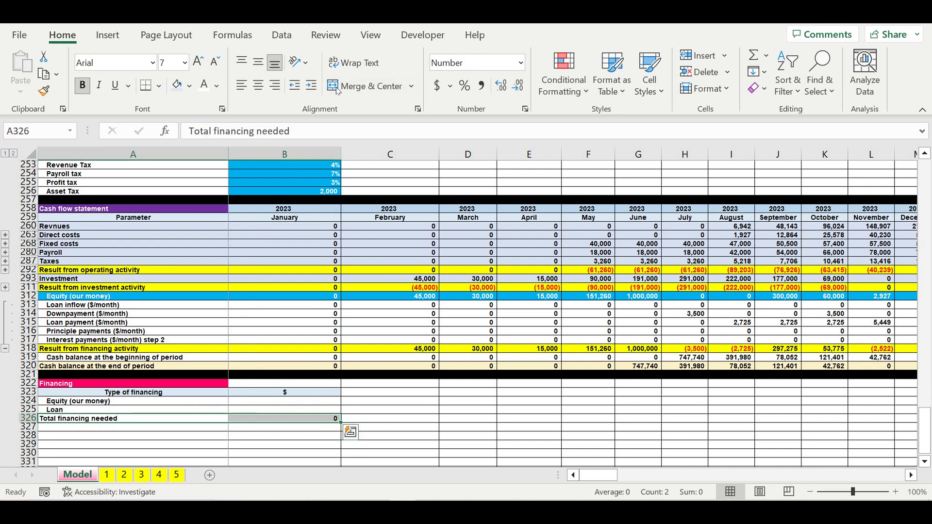
click(190, 86)
click(214, 223)
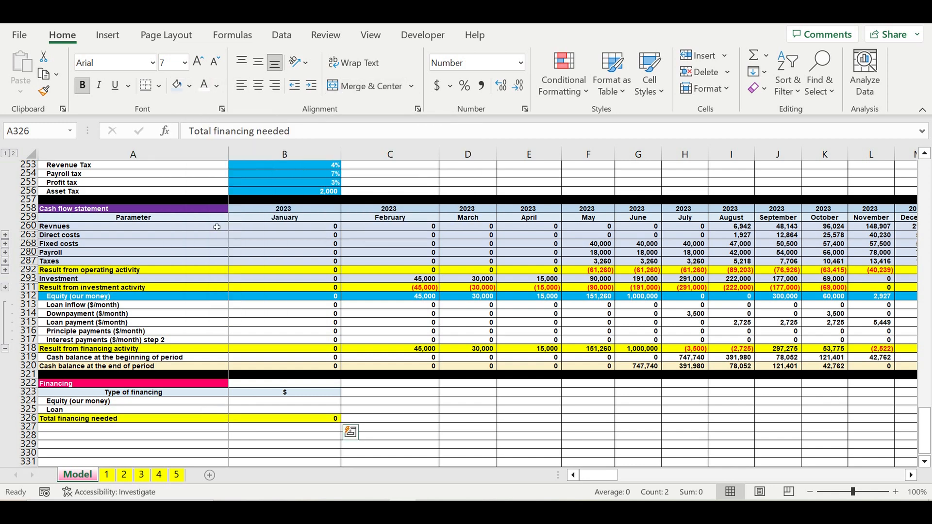
click(387, 413)
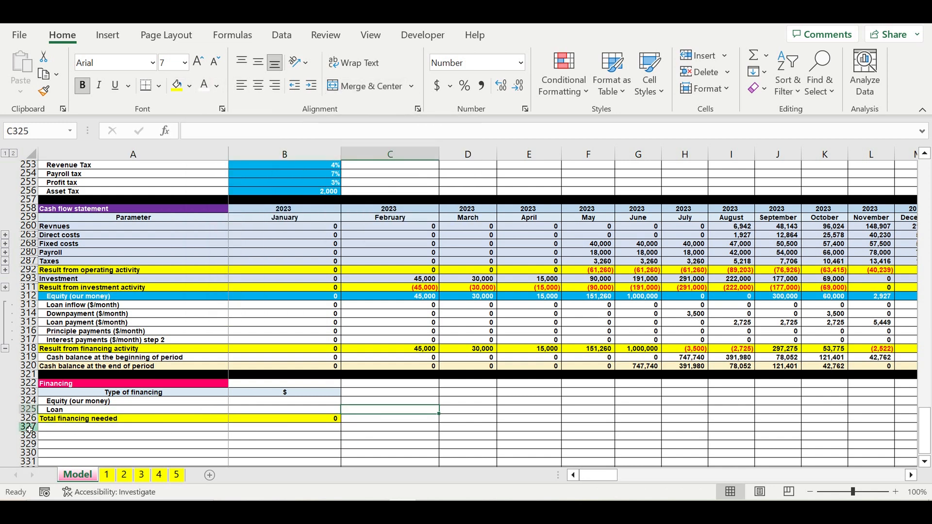
- Fill the whole of row 327 below the financing table with black
click(28, 426)
click(190, 86)
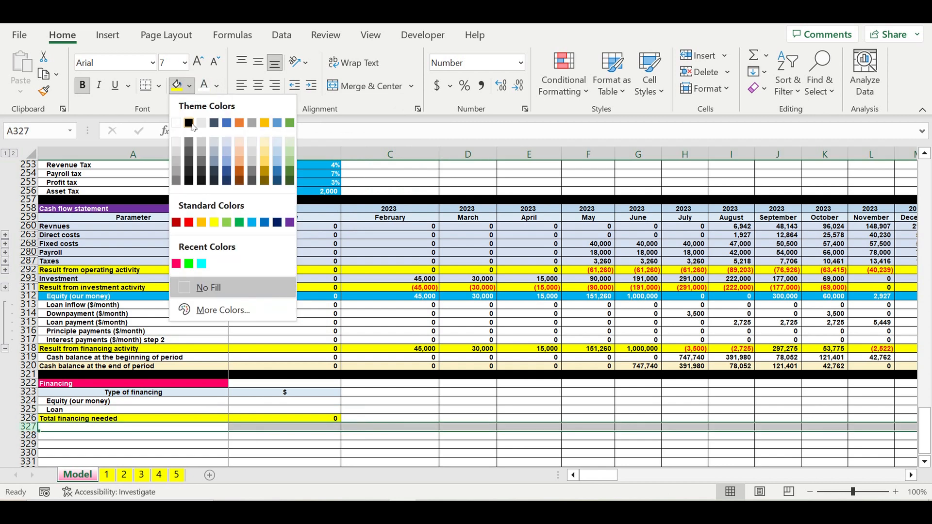
click(190, 125)
click(402, 369)
- Link the equity amount in B324 to the equity row's total in DR312
click(290, 400)
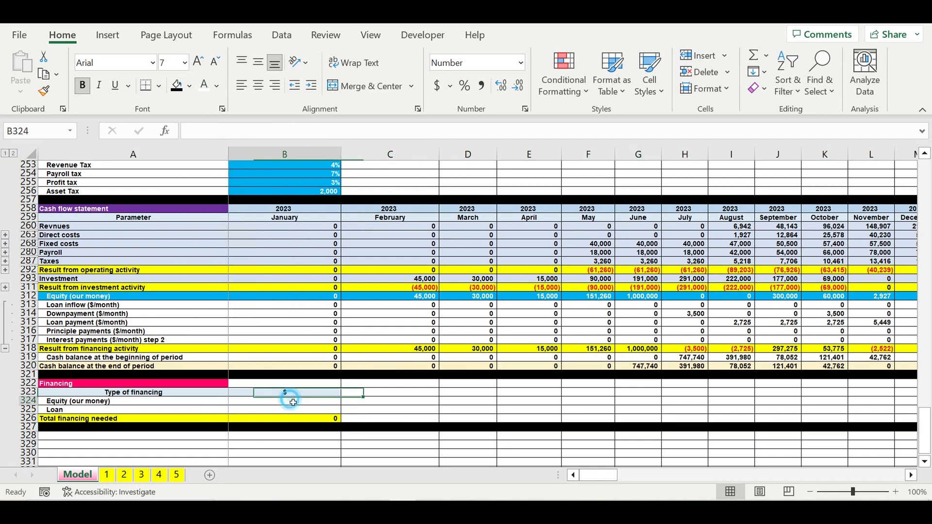
text(=)
drag(598, 475, 929, 457)
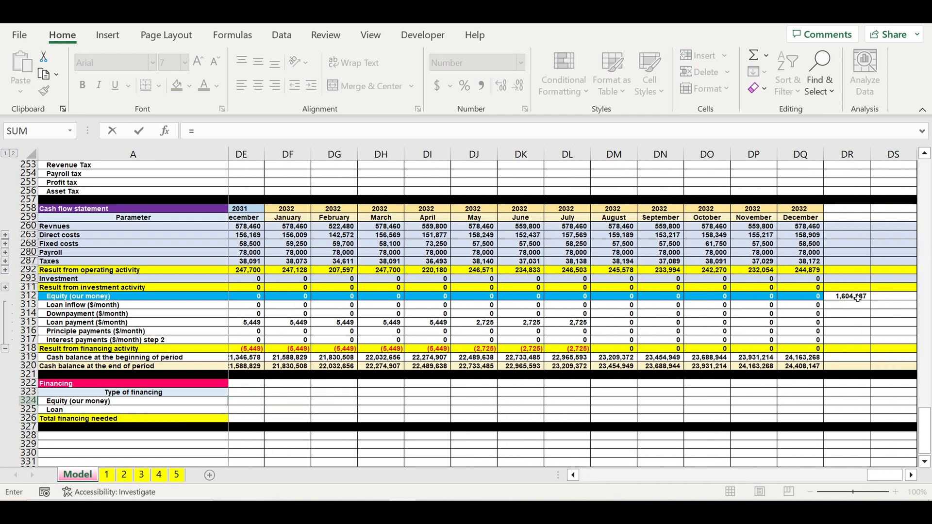
click(857, 298)
key(Return)
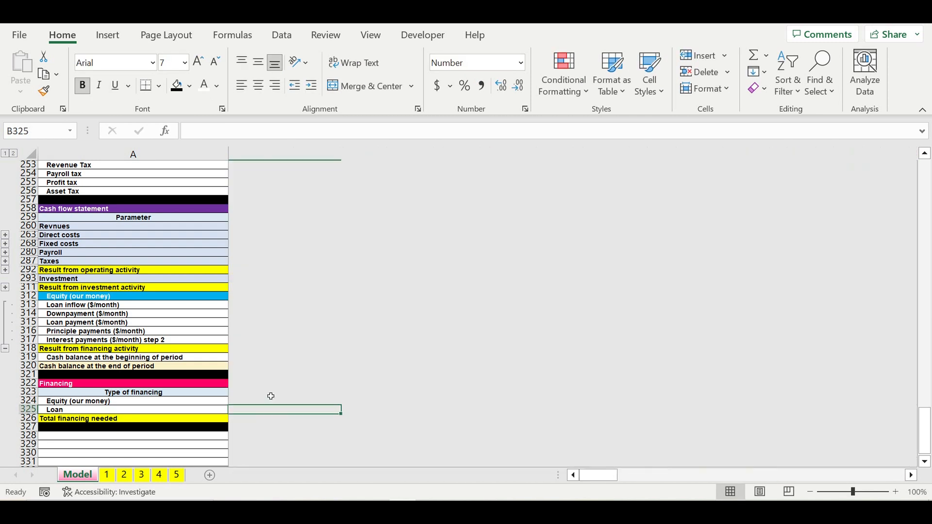
- Copy the equity link formula from B324 down to the loan cell B325
click(320, 402)
drag(340, 406, 346, 414)
click(430, 386)
- Copy the equity row's sum formula from DR312 down to DR313 for the loan inflow row
drag(599, 474, 820, 475)
drag(907, 413, 865, 383)
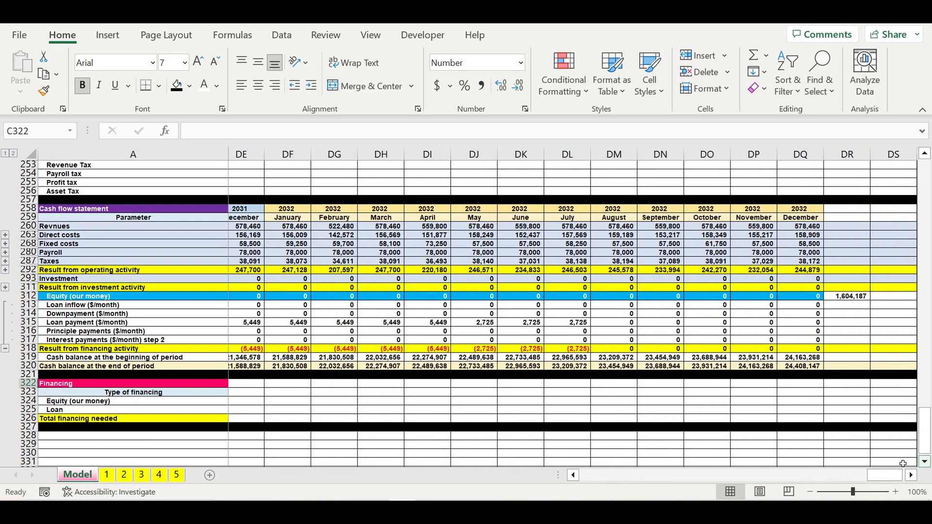
click(852, 297)
drag(875, 302, 875, 310)
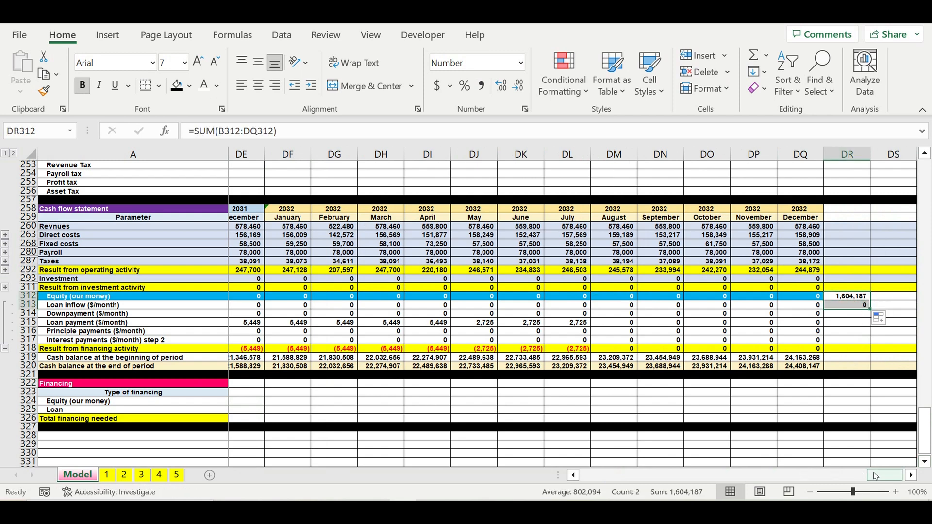
drag(883, 478, 597, 475)
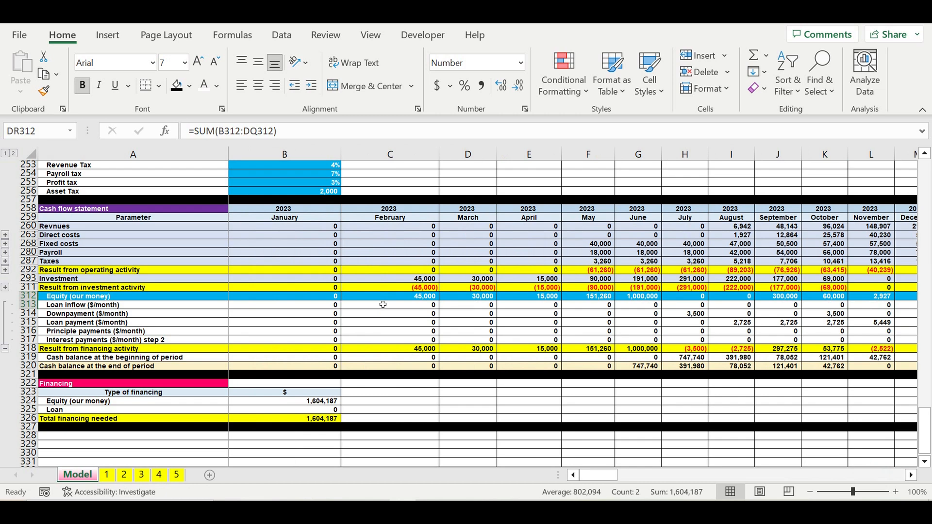
- Set the monthly equity to 0 from February through December 2023 in C312:M312
click(410, 299)
text(0)
key(Return)
click(412, 297)
drag(441, 303, 683, 323)
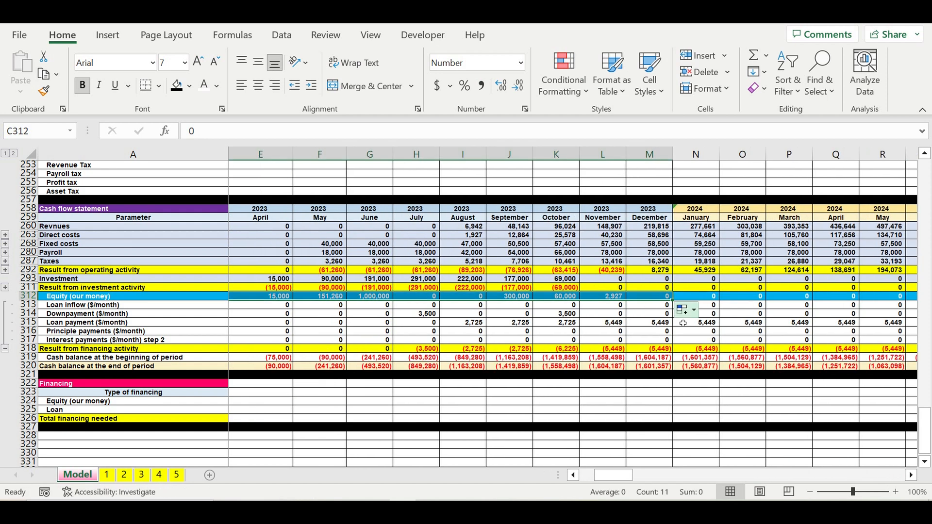
click(742, 305)
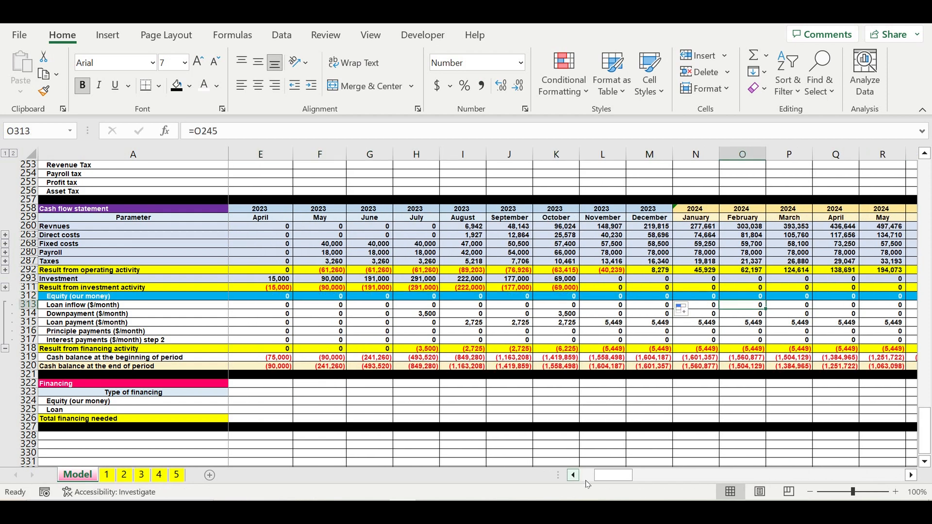
drag(600, 476, 583, 476)
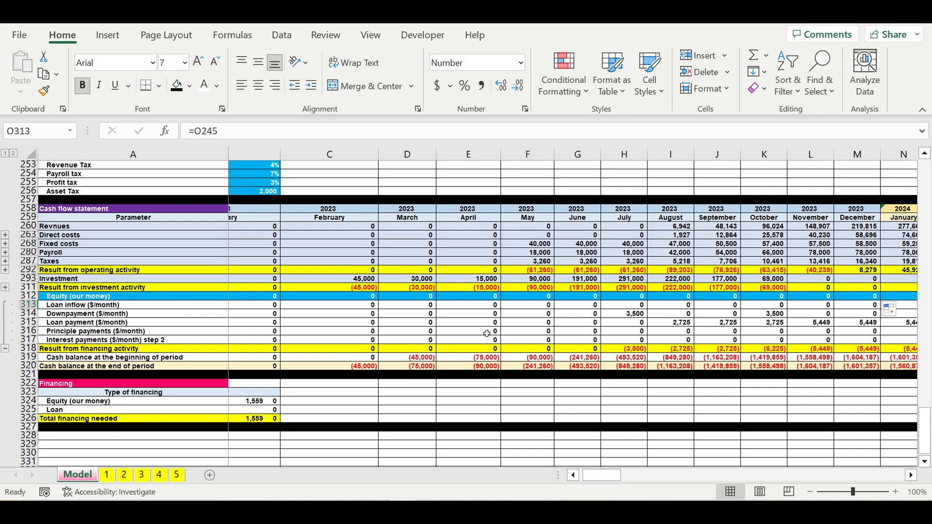
- Set the loan year in B233 to 2023 and the loan month in B234 to February
click(357, 298)
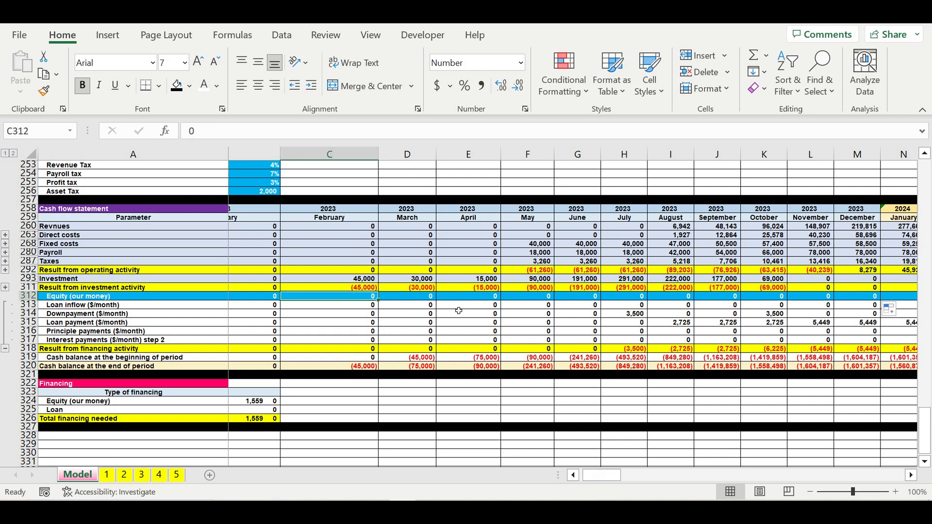
scroll(210, 314, up, 11)
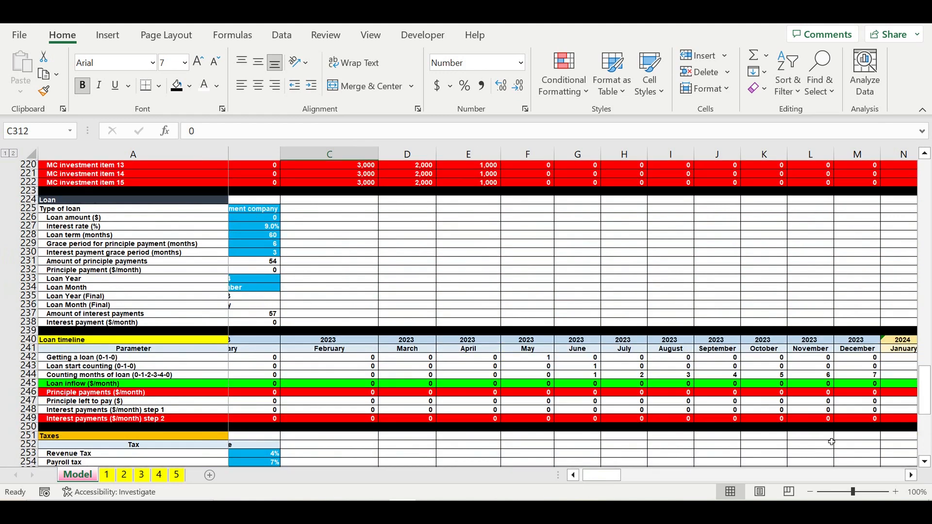
drag(605, 481, 602, 481)
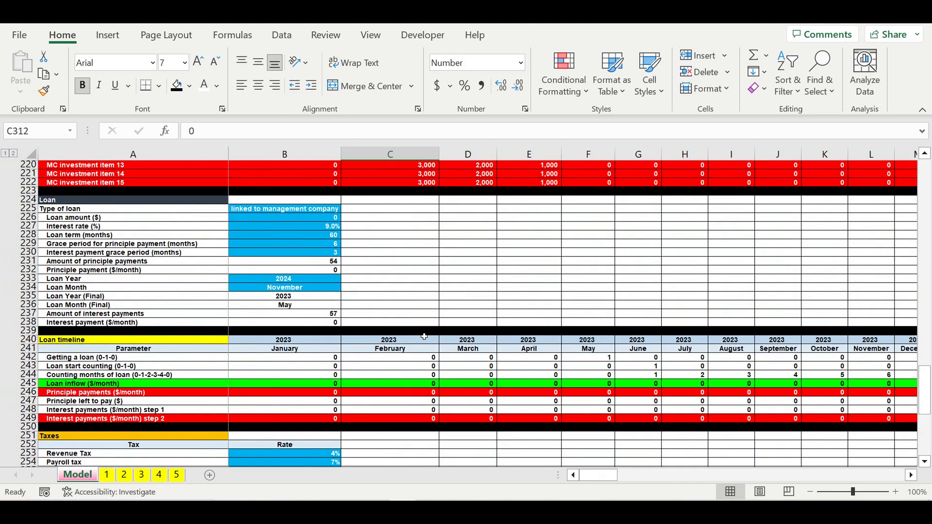
click(290, 280)
click(345, 279)
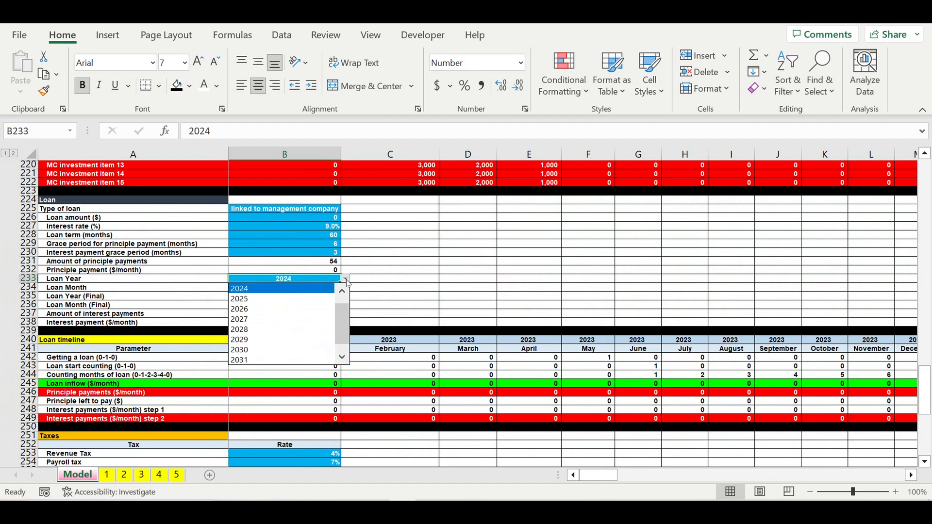
click(342, 291)
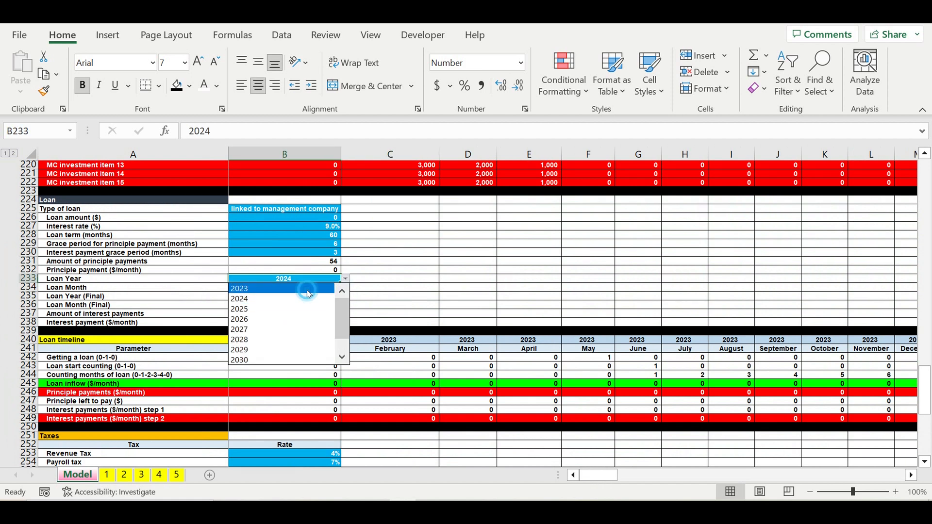
click(308, 289)
click(313, 289)
click(345, 288)
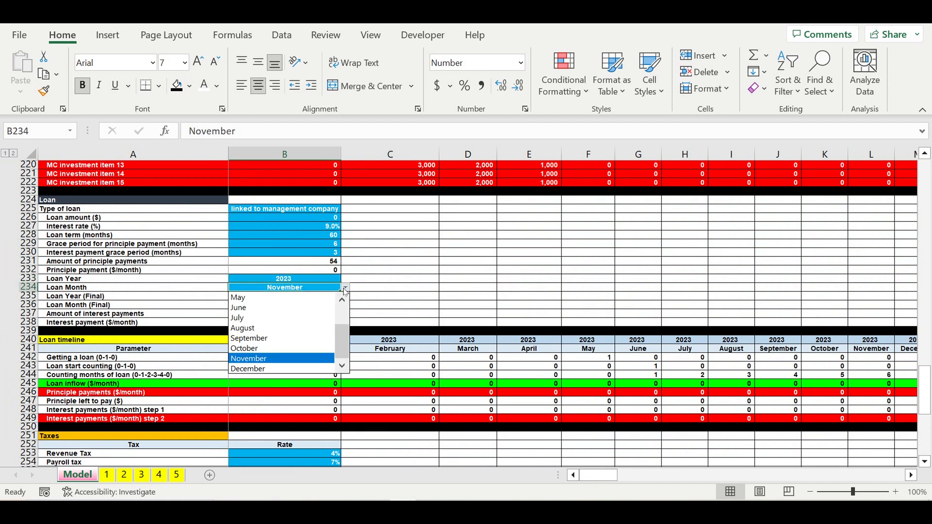
scroll(281, 335, up, 2)
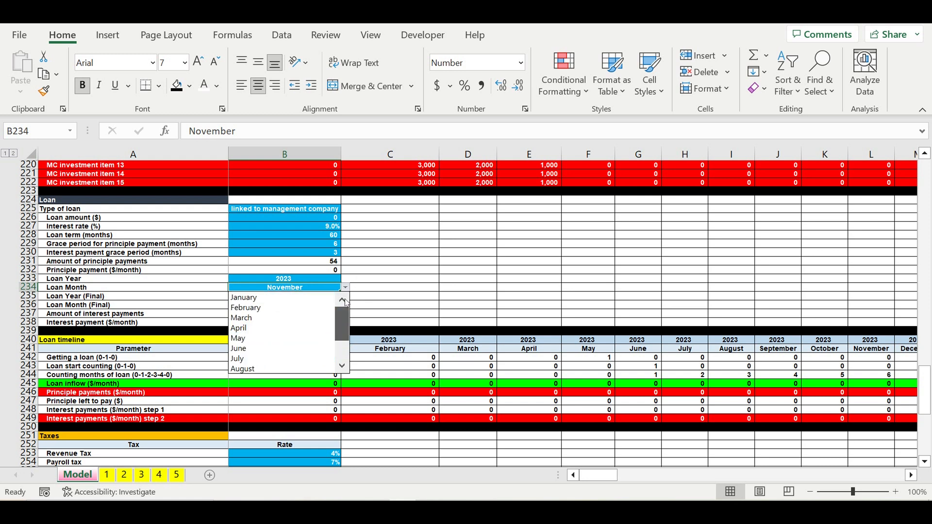
click(262, 307)
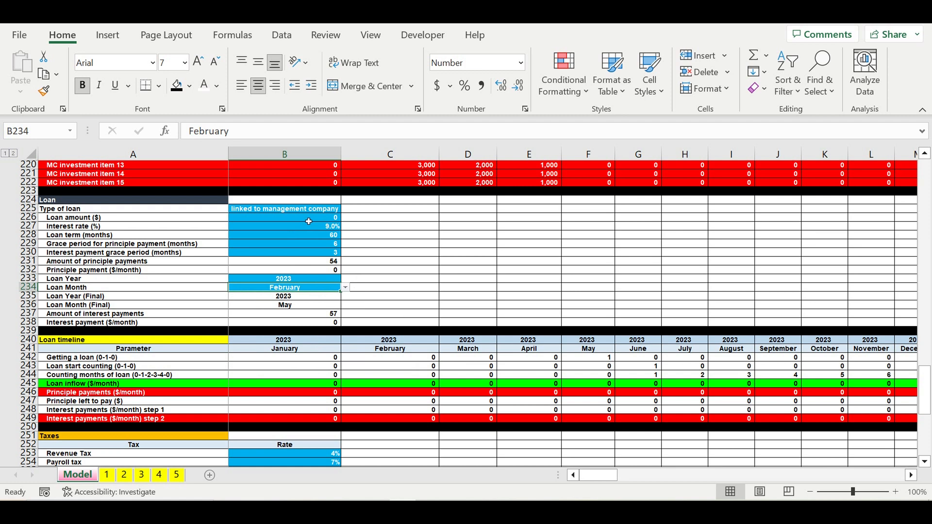
- Change the type of loan to independent and set the loan amount to 1000000
click(308, 222)
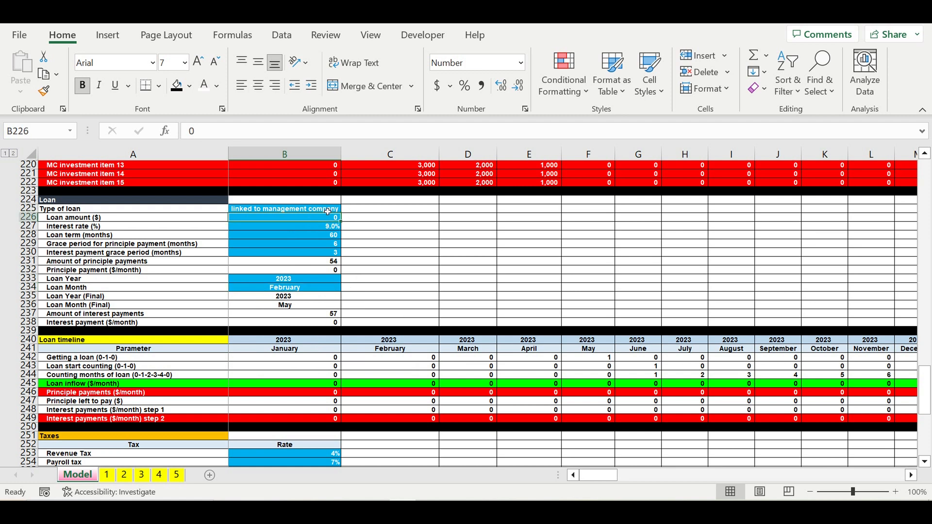
click(322, 209)
click(345, 209)
click(334, 219)
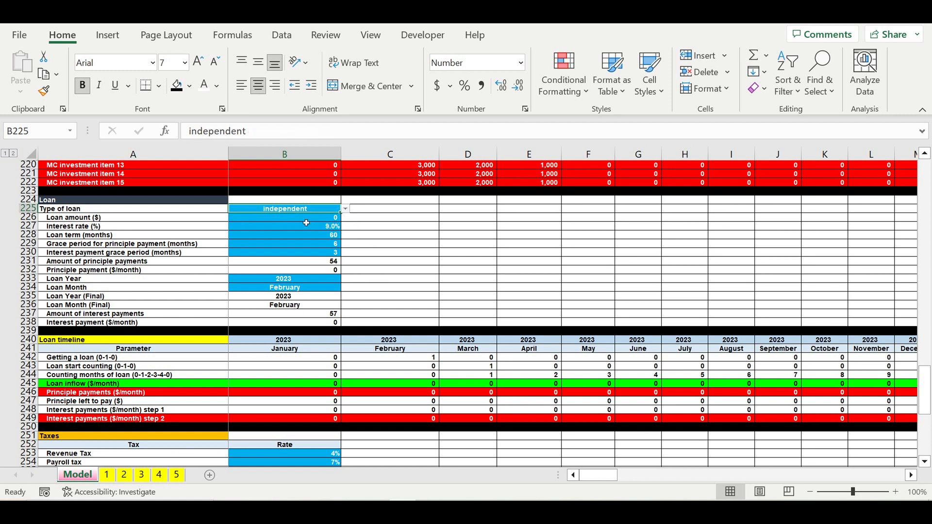
click(321, 222)
text(1000000)
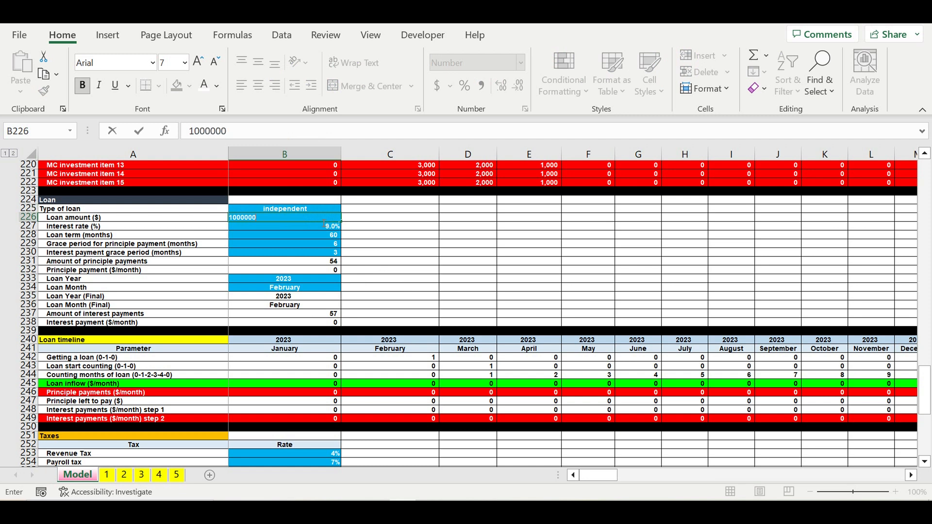
key(Return)
- Set both the principle payment and interest payment grace periods of the loan to 0 months
click(321, 246)
text(0)
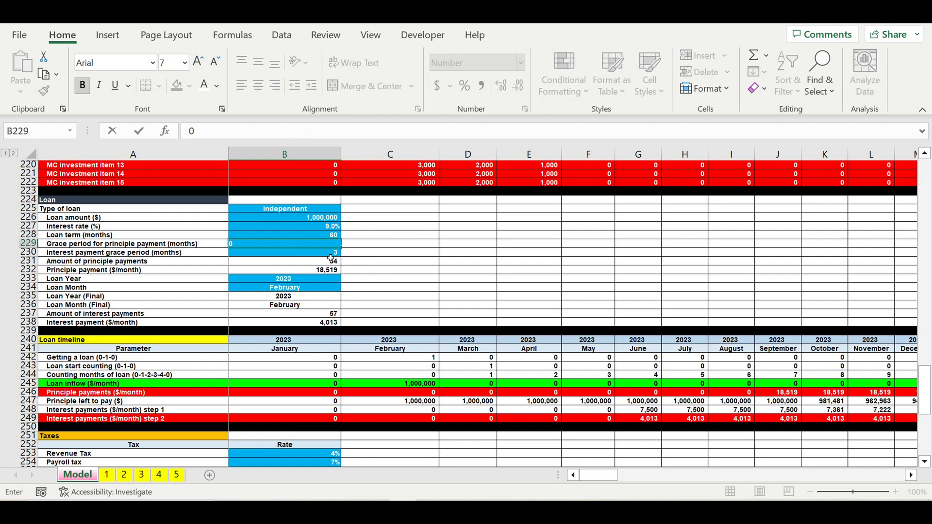
key(Return)
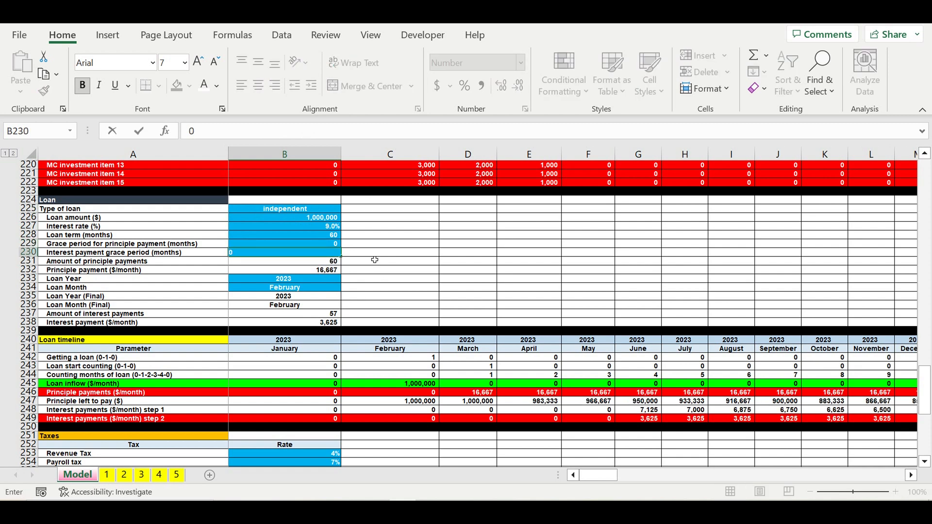
key(Return)
click(413, 271)
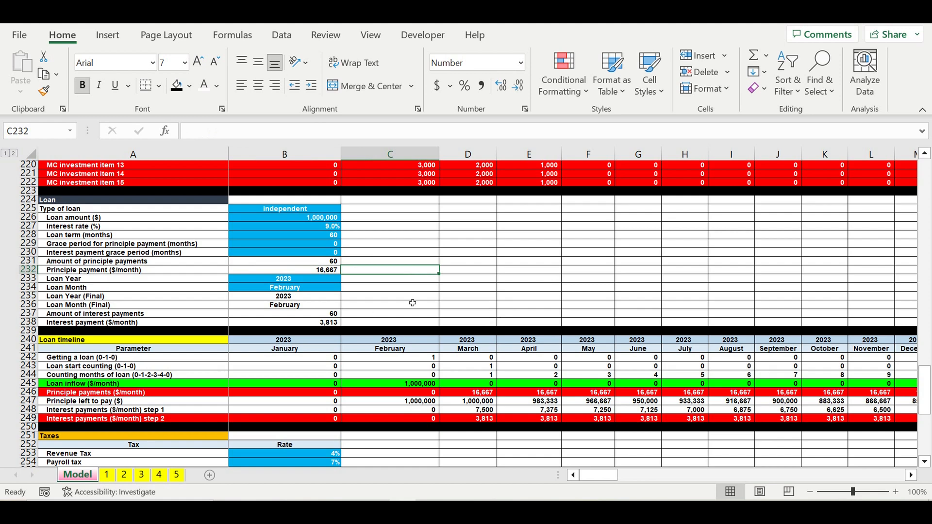
- Check how the loan flows into the cash flow statement's loan inflow row and the financing table
scroll(413, 303, down, 9)
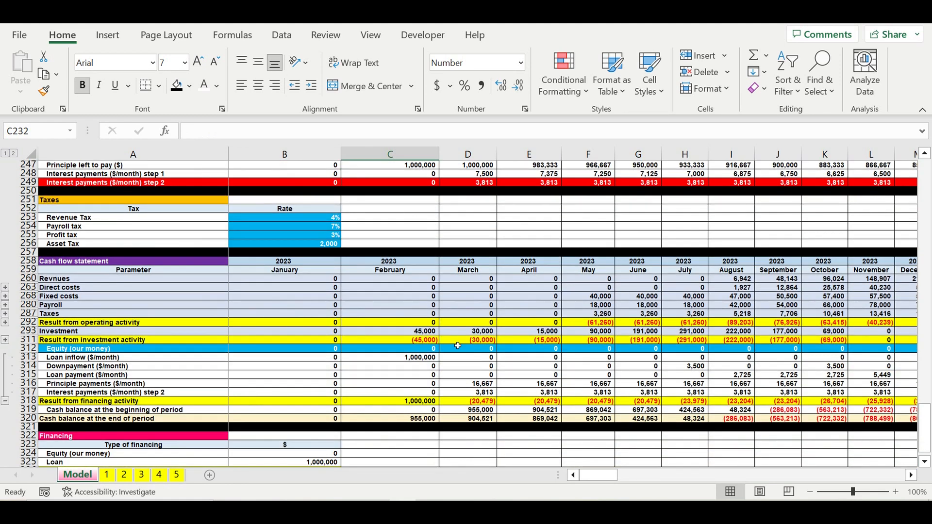
click(415, 361)
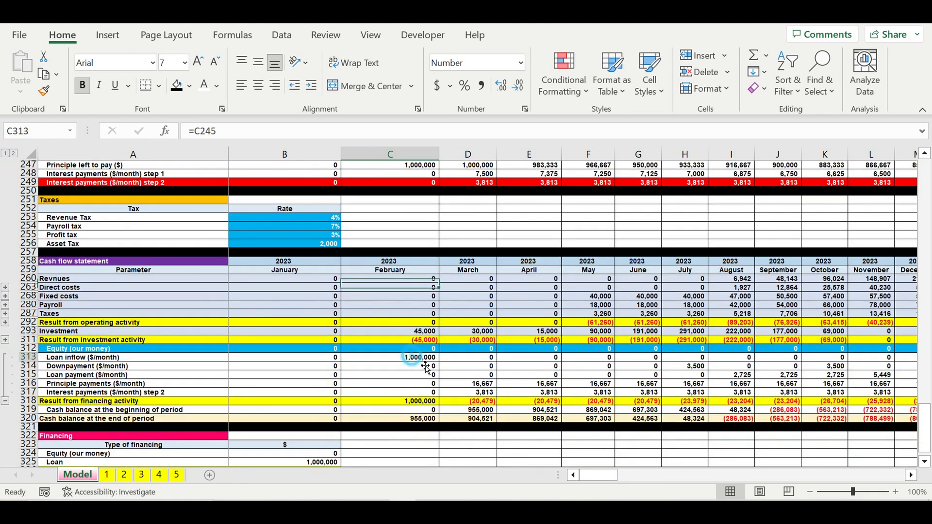
scroll(417, 378, down, 3)
click(326, 387)
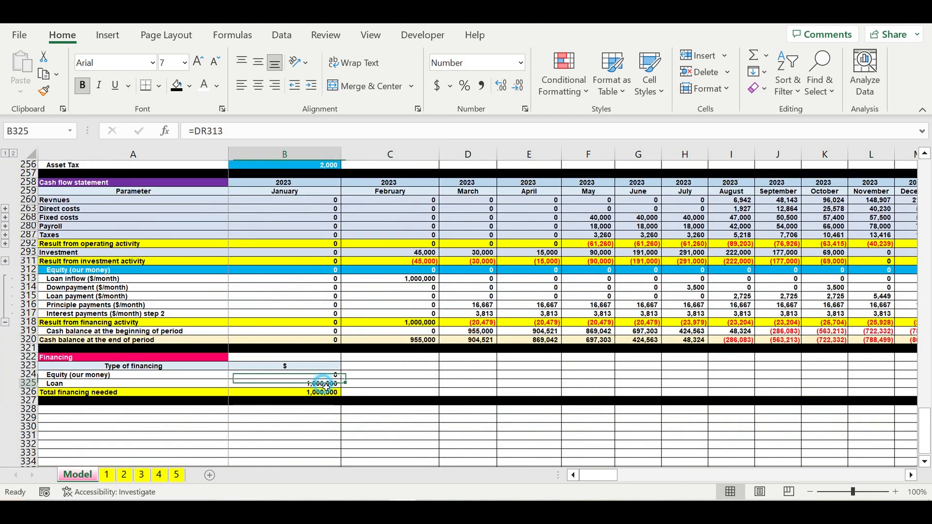
click(154, 386)
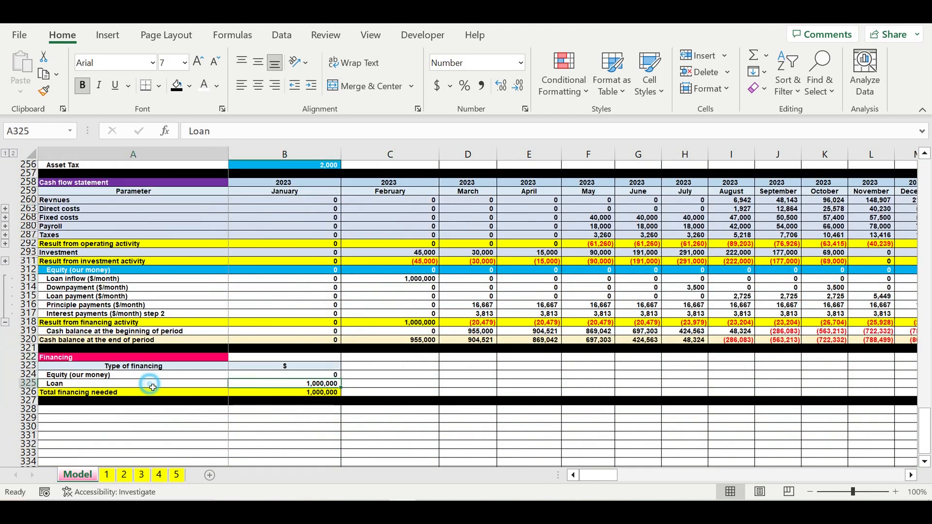
click(113, 360)
scroll(329, 336, up, 1)
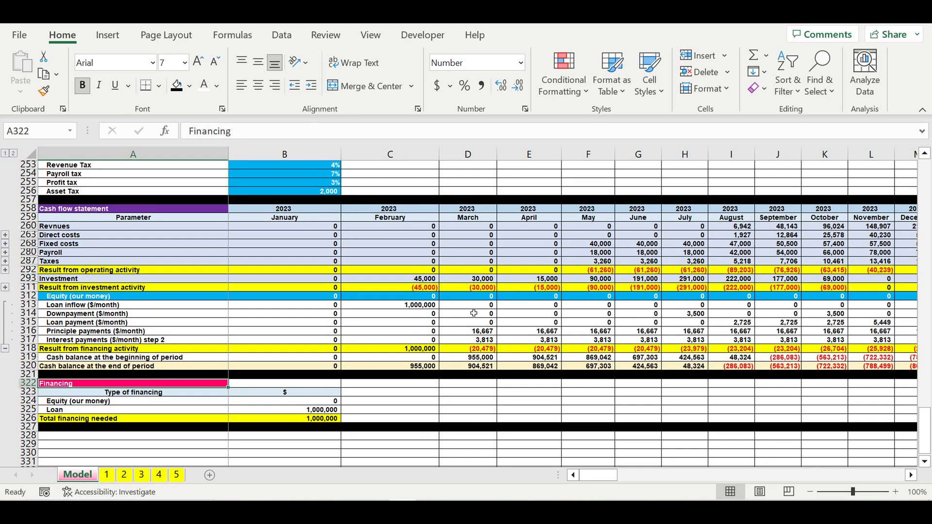
- Enter 500000 of equity for August 2023 in the cash flow statement to cover the negative closing balance
drag(743, 370, 781, 371)
drag(614, 481, 591, 482)
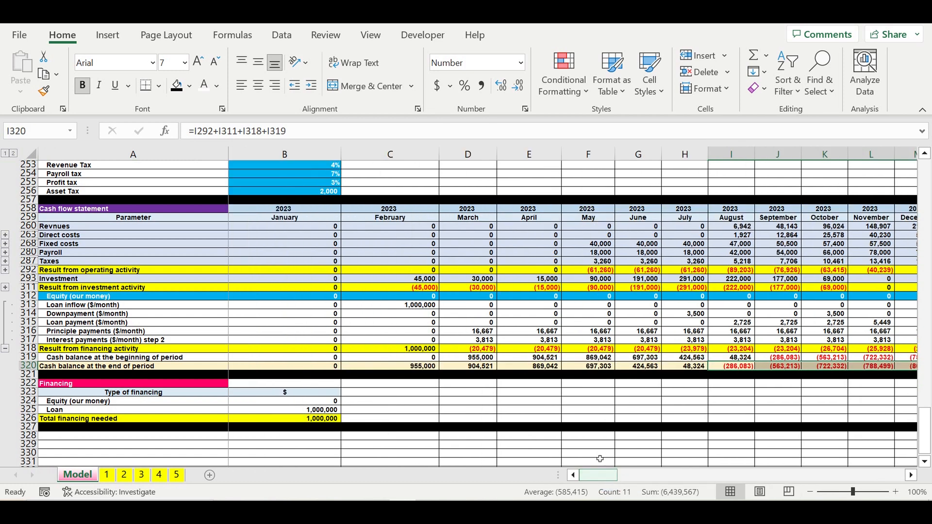
drag(912, 477, 911, 476)
click(516, 458)
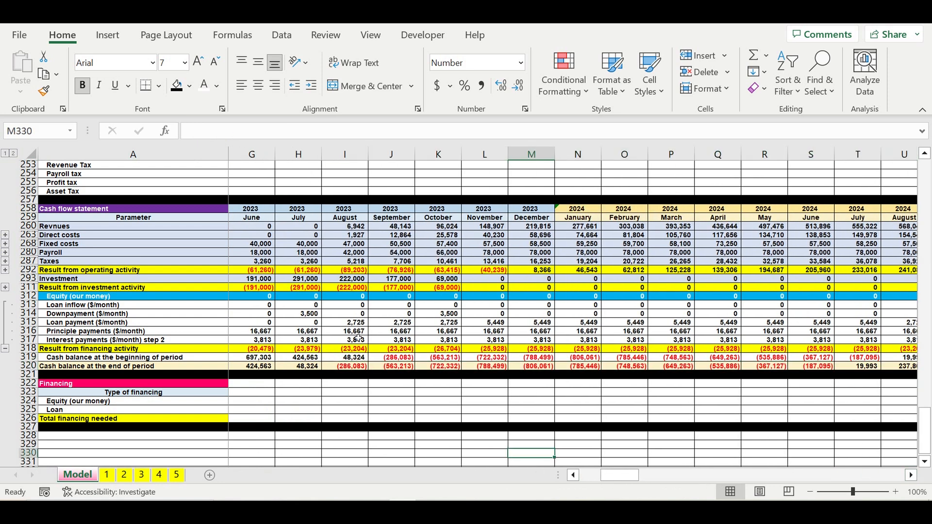
click(346, 301)
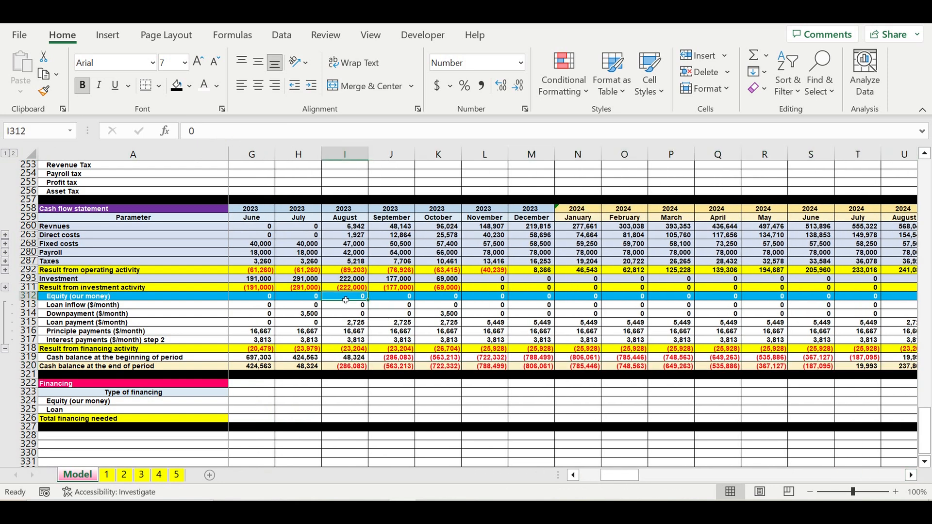
text(500)
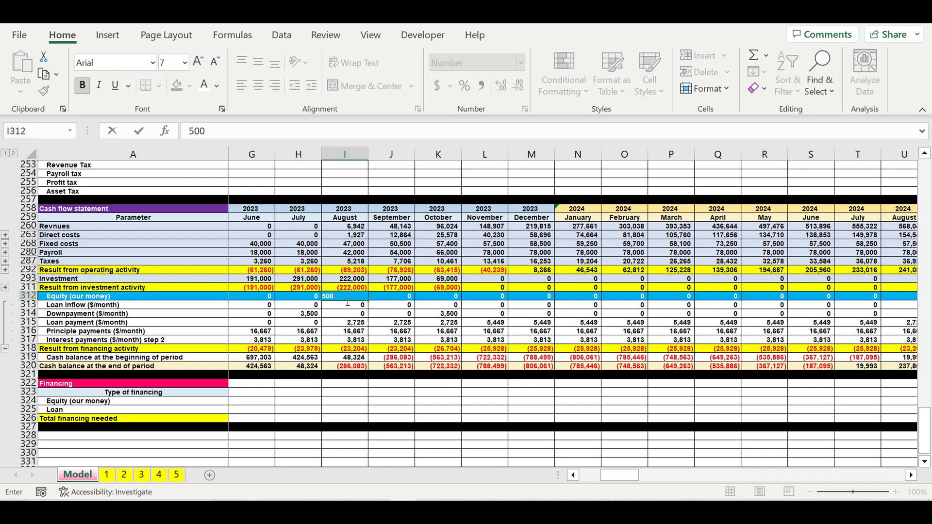
text(0000)
key(Return)
key(Up)
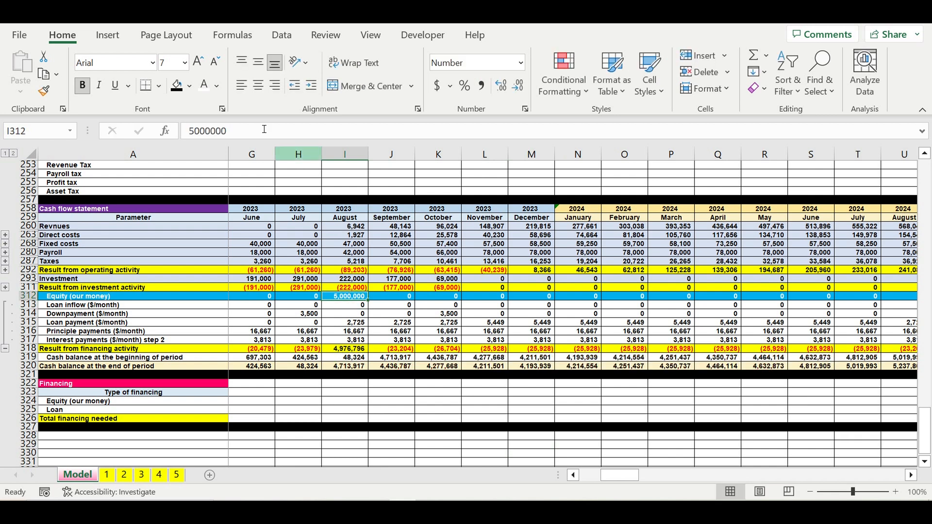
click(262, 131)
key(Return)
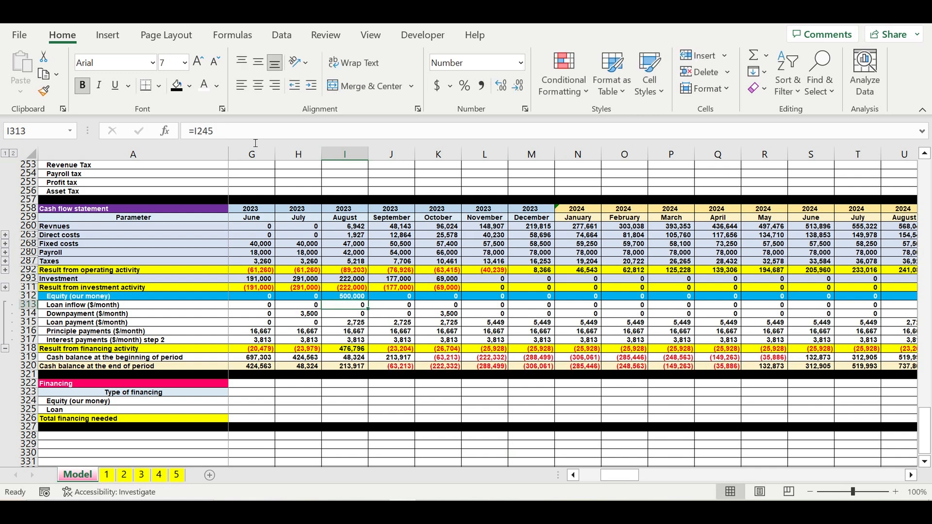
key(Down)
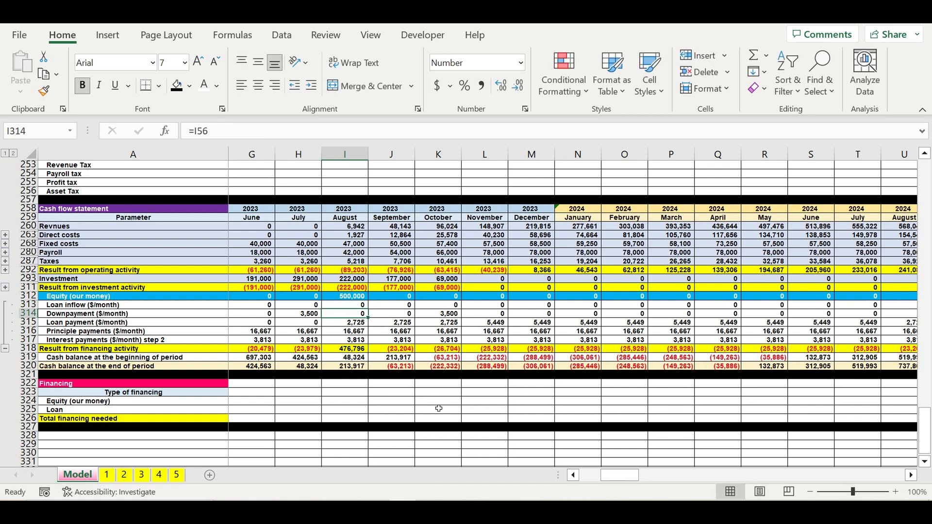
- Enter 250000 of equity for September 2023 in the cash flow statement
click(395, 297)
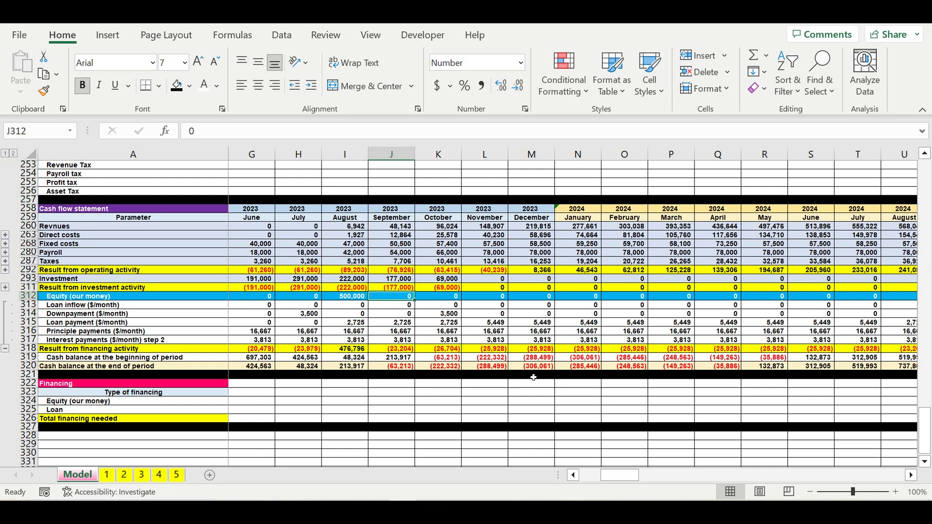
text(250,)
text(0000)
key(Return)
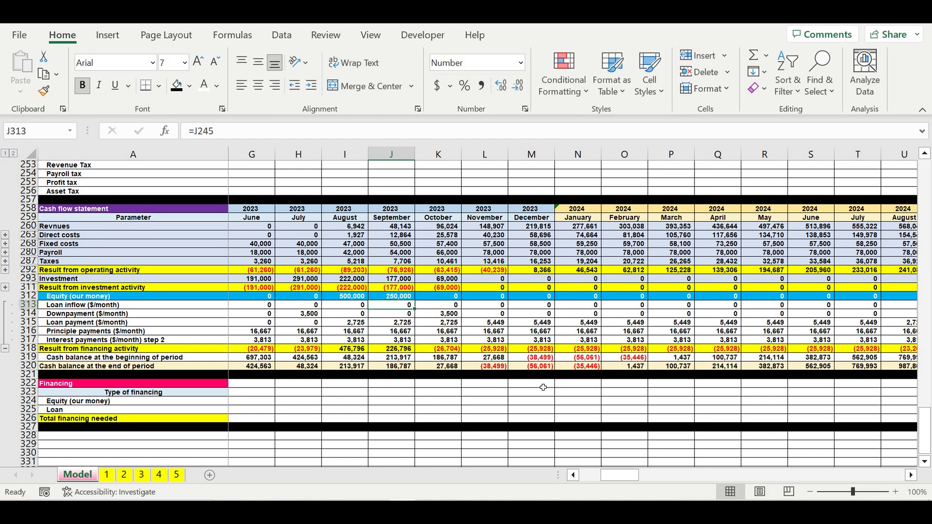
- Set the November 2023 equity to 56062 to cover the remaining negative closing balances
click(541, 367)
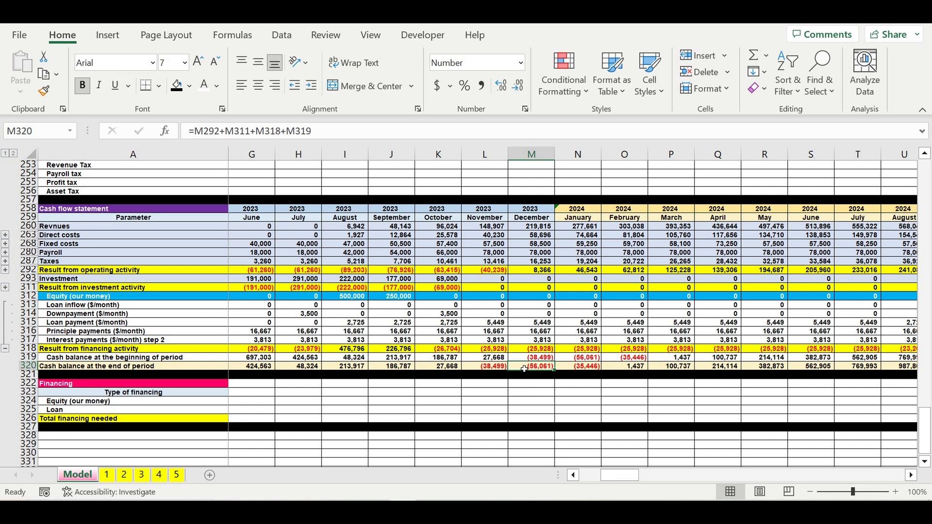
click(484, 300)
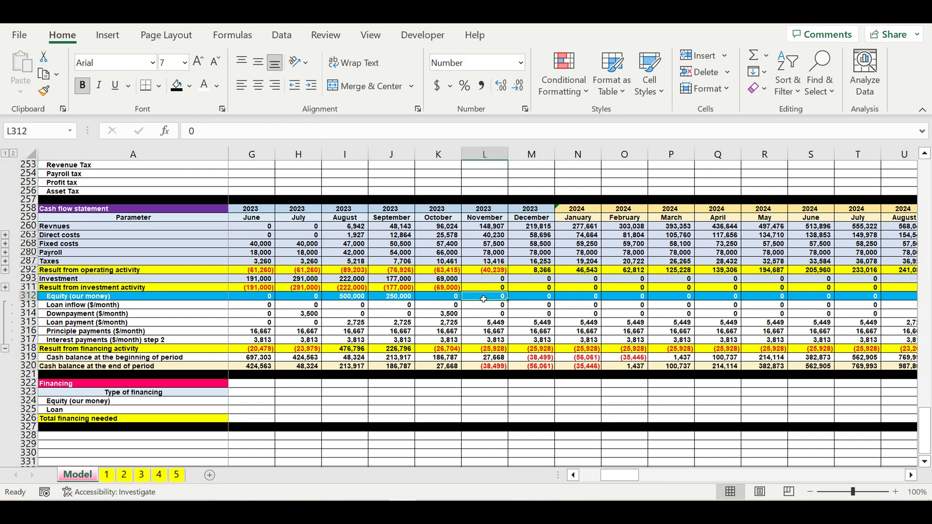
text(56061)
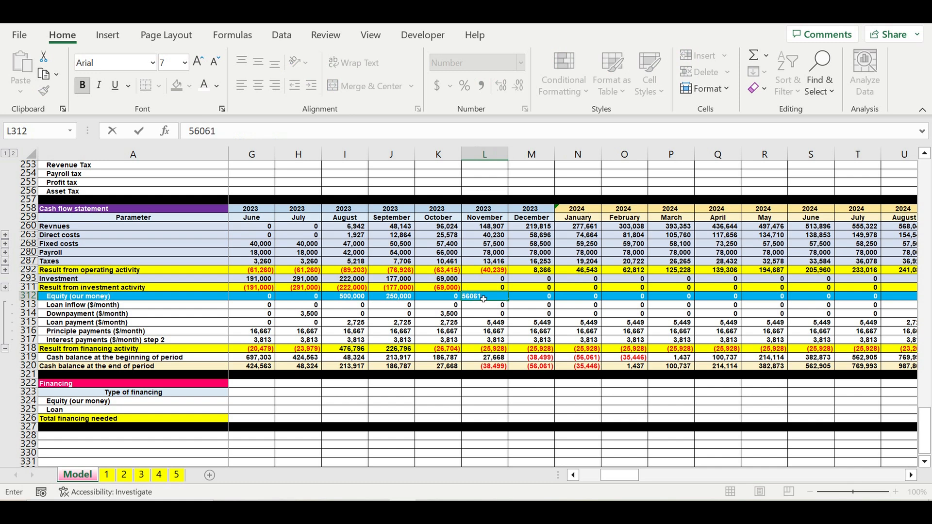
key(Return)
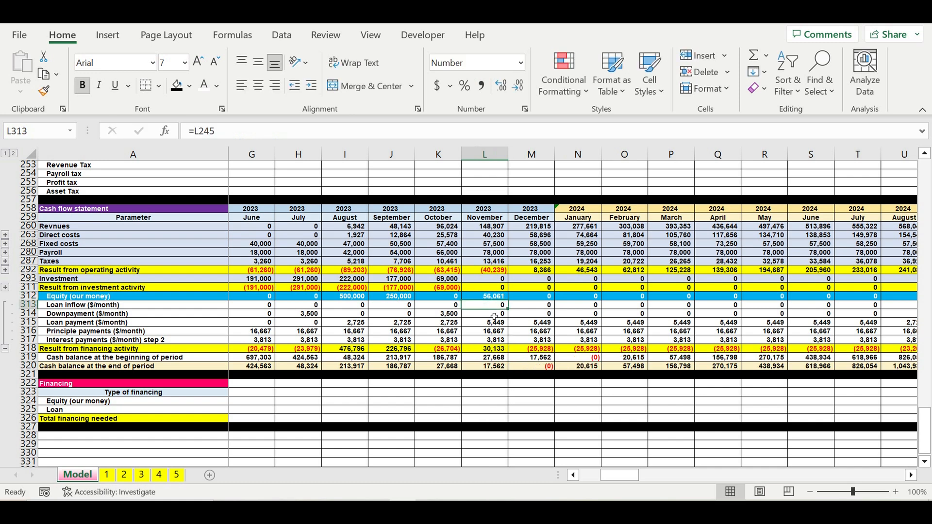
click(488, 297)
click(245, 137)
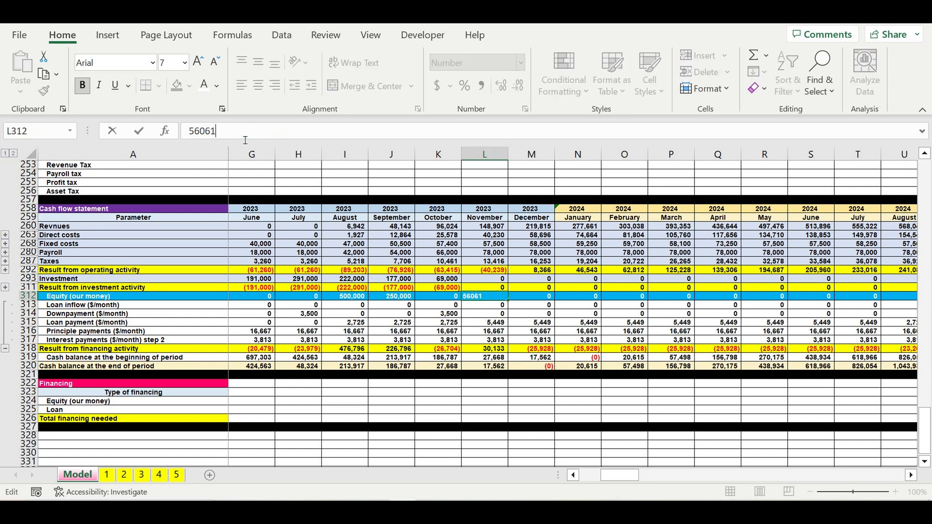
text(2)
key(Return)
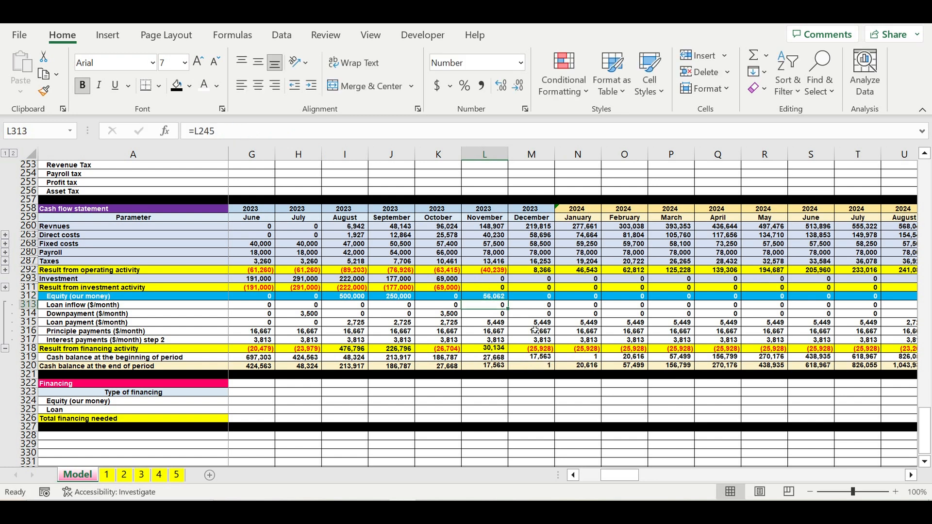
- Check the closing cash balances through December 2032, the equity and loan inflow totals, and the financing table
click(532, 322)
click(541, 367)
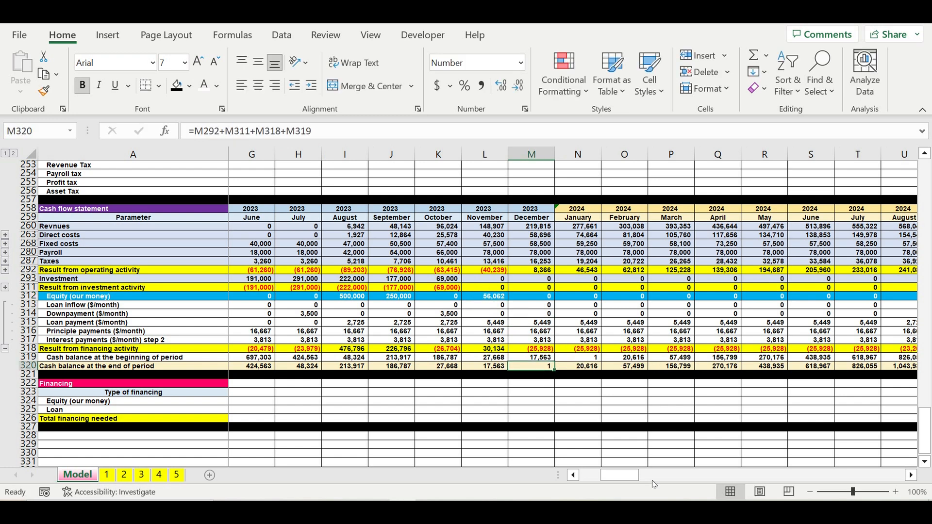
drag(626, 480, 738, 482)
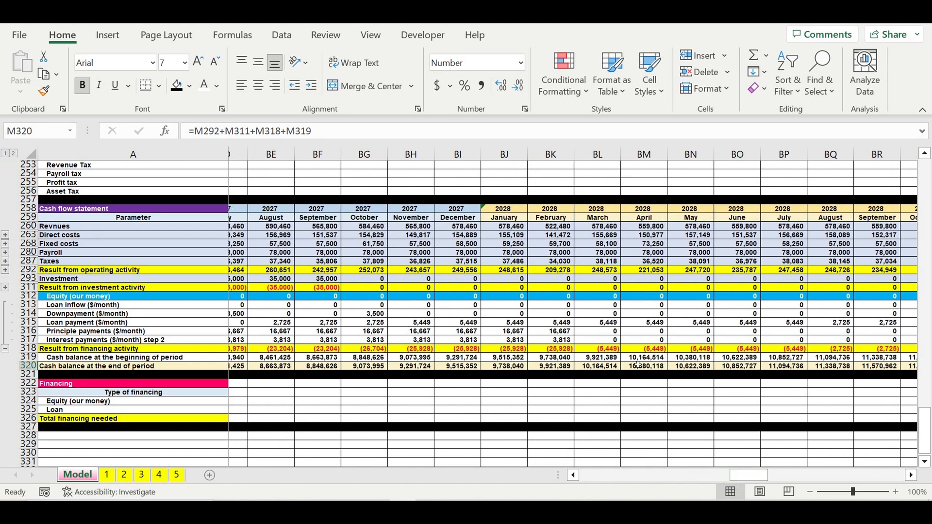
drag(638, 366, 825, 366)
drag(750, 475, 880, 477)
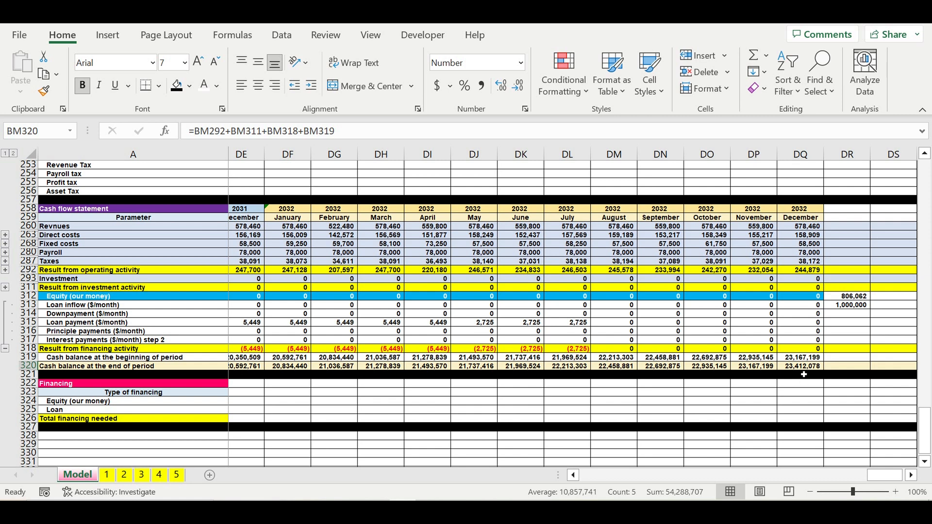
click(854, 297)
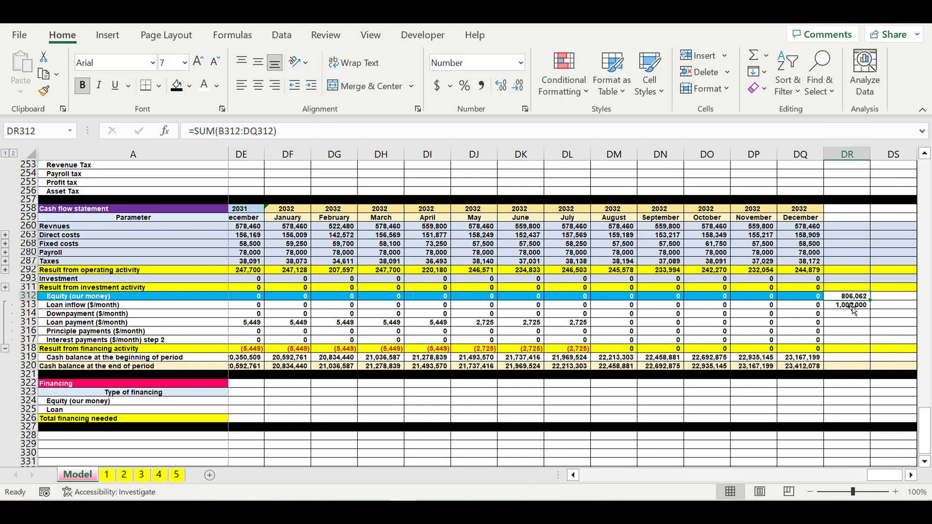
click(845, 306)
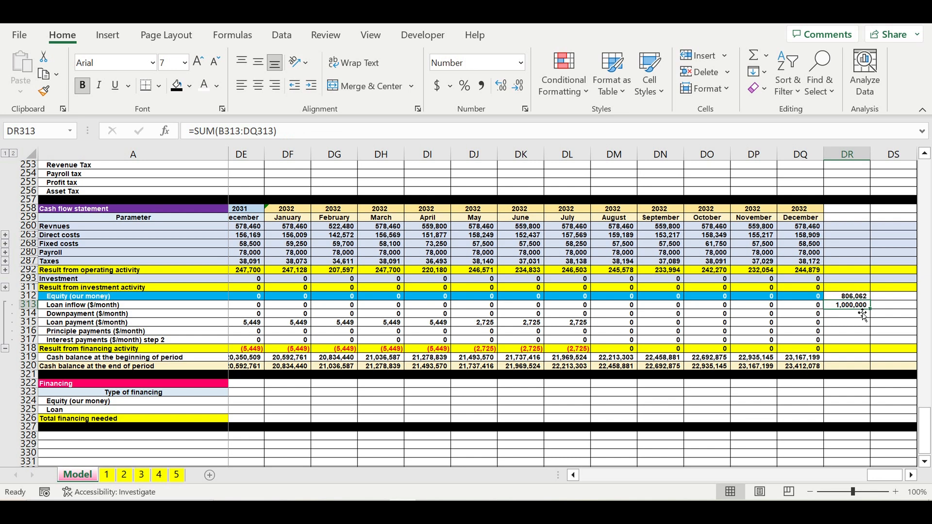
drag(884, 476, 500, 498)
drag(304, 401, 300, 411)
click(300, 420)
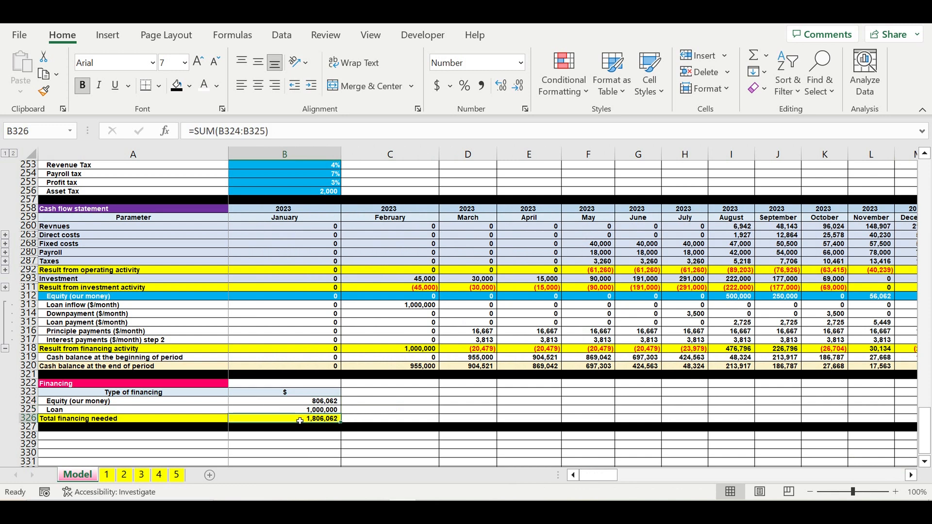
- Reset the equity entries from August 2023 onward to 0 by filling July's zero across the equity row
click(690, 297)
drag(709, 305, 814, 304)
drag(708, 304, 876, 300)
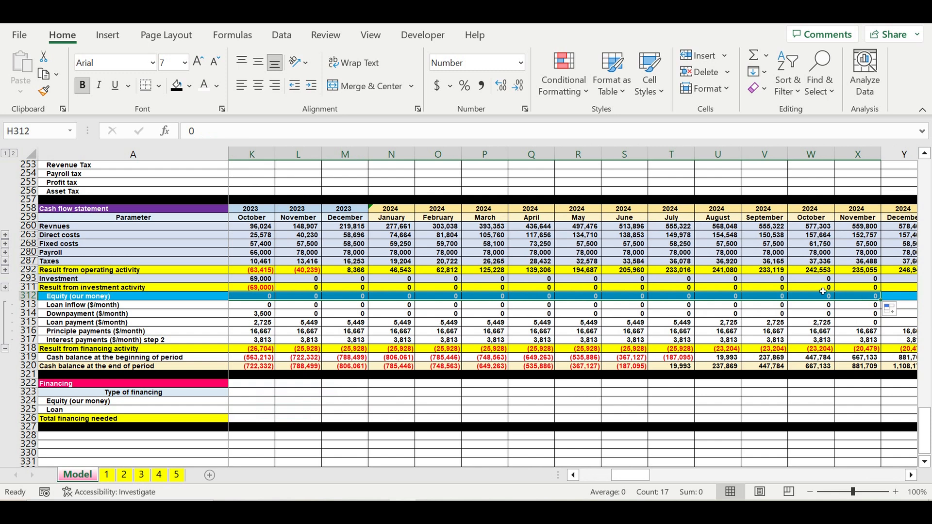
click(796, 323)
drag(634, 476, 565, 477)
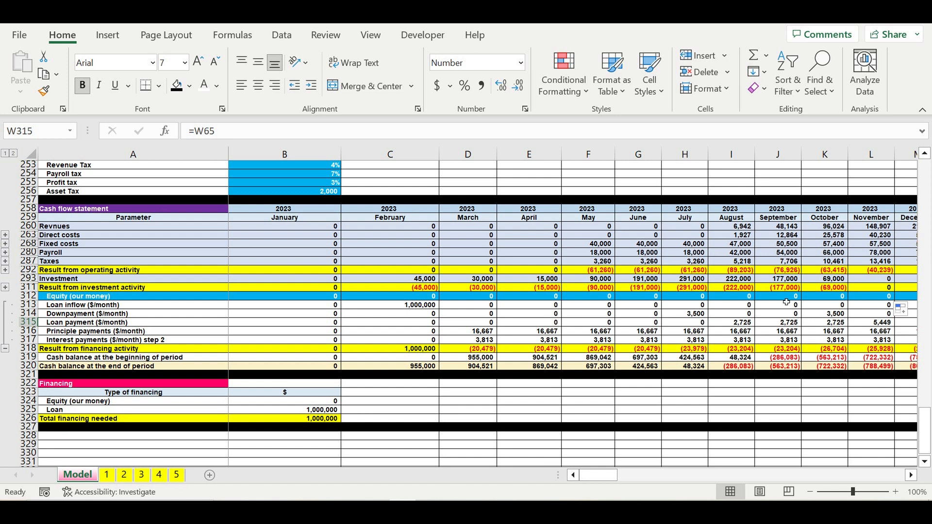
click(719, 298)
click(774, 299)
click(825, 300)
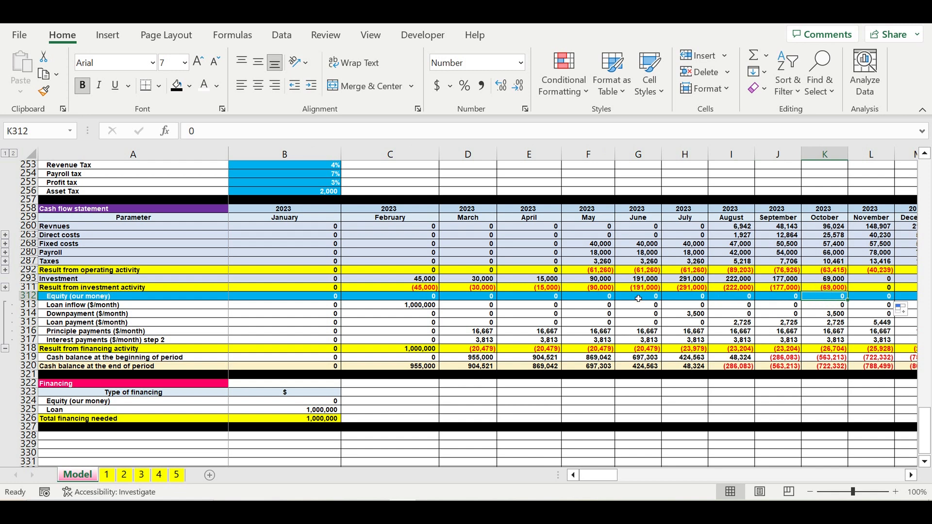
- Copy the cash flow statement's header rows 258 and 259 to row 328 and retitle the new block CF
drag(29, 208, 30, 218)
key(ctrl+c)
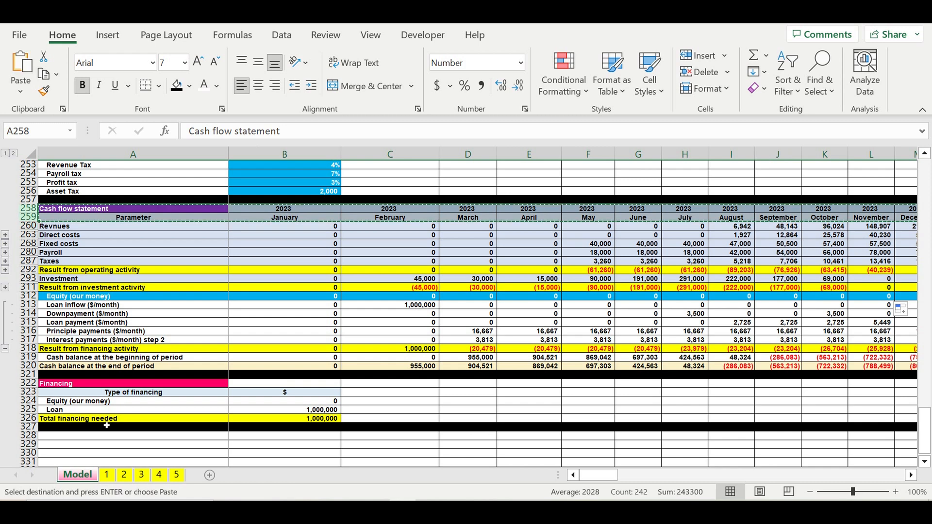
click(109, 435)
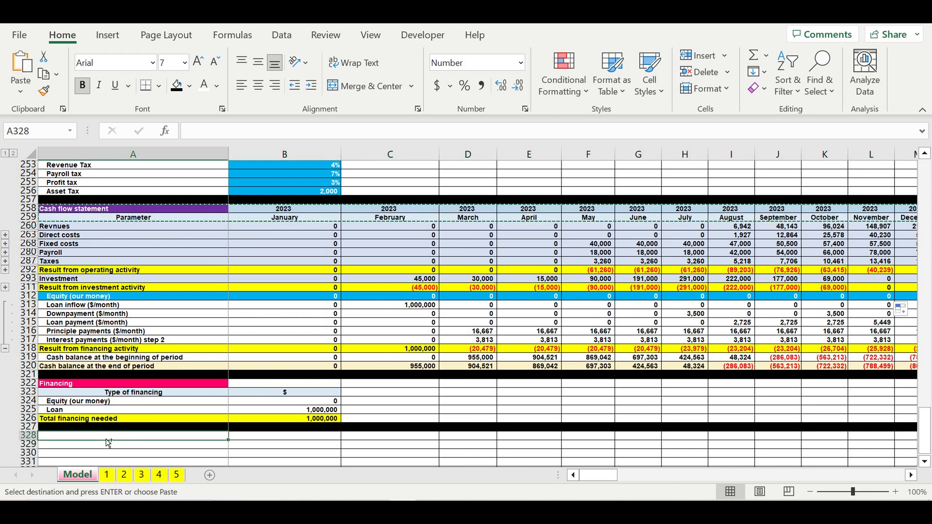
key(Return)
key(ctrl+v)
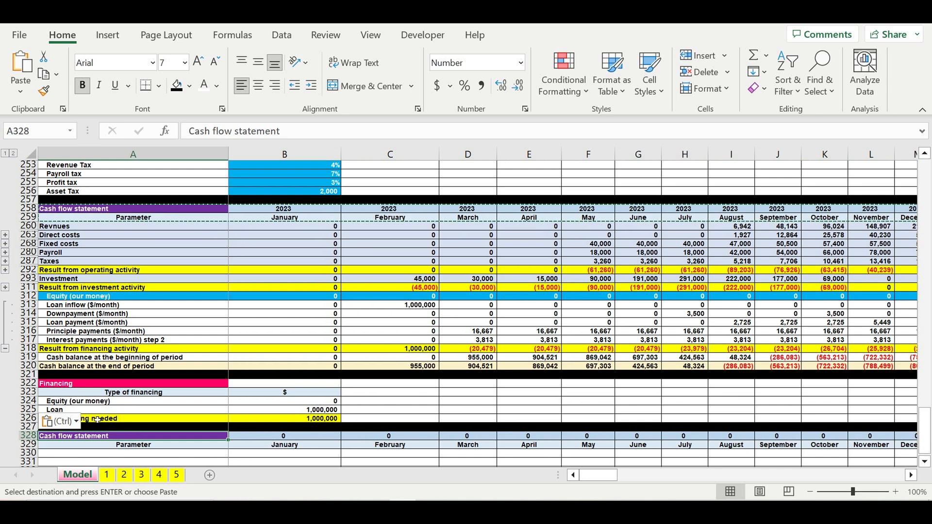
text(CF)
key(Return)
- Link the first year of the CF block in B328 to the cash flow statement's year with =B258
scroll(201, 454, down, 3)
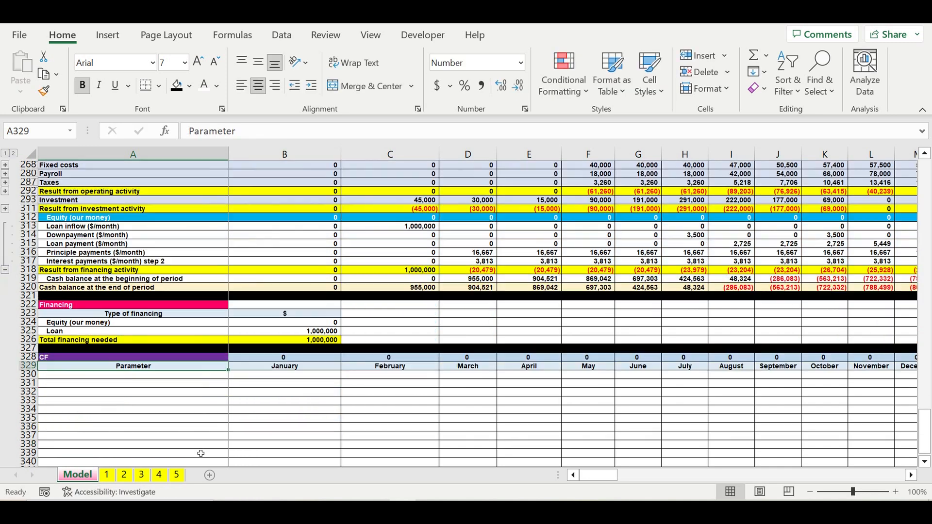
click(289, 361)
text(=)
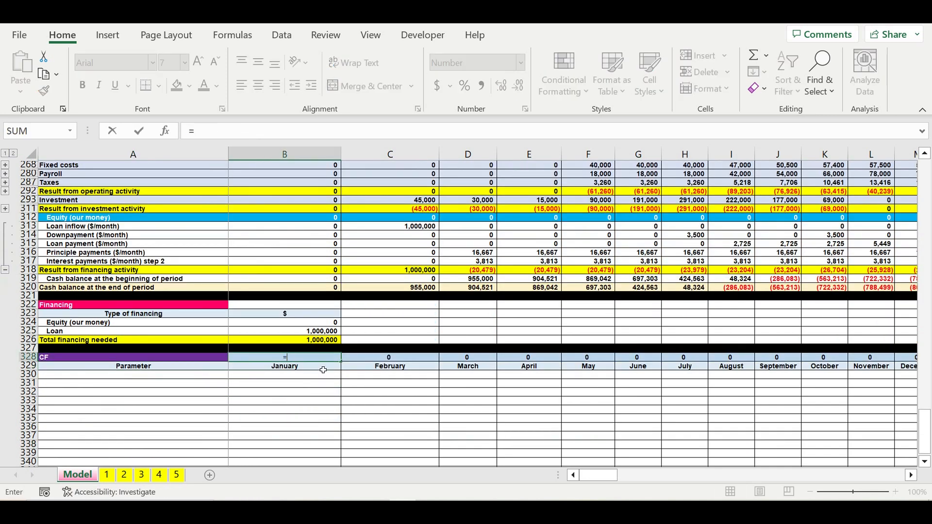
scroll(296, 291, up, 3)
click(294, 212)
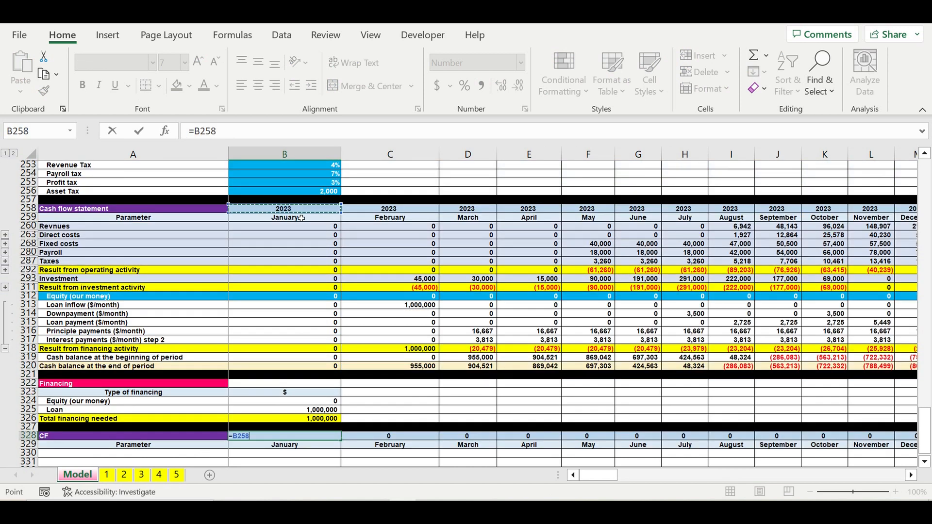
key(Return)
- Add a parameter row labelled CF in A330 beneath the new block's header
scroll(405, 363, down, 2)
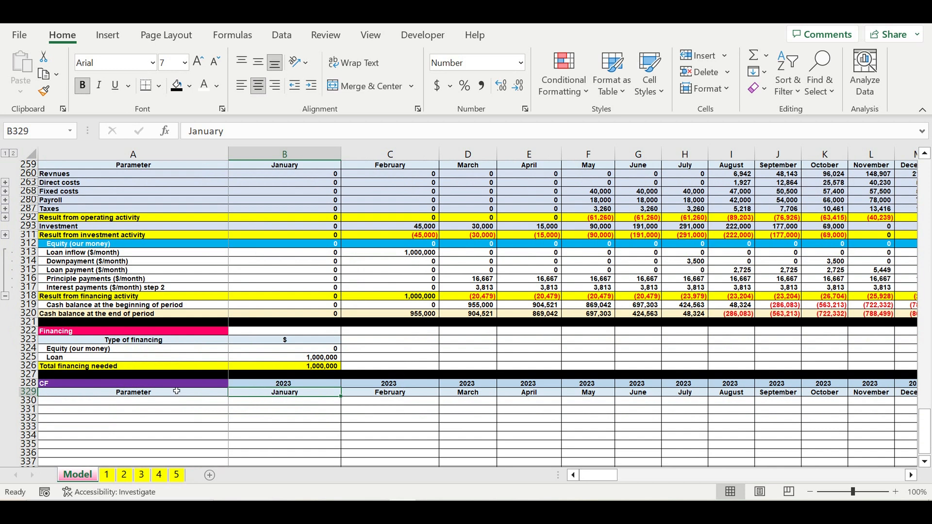
click(183, 412)
key(Up)
key(Up)
key(Up)
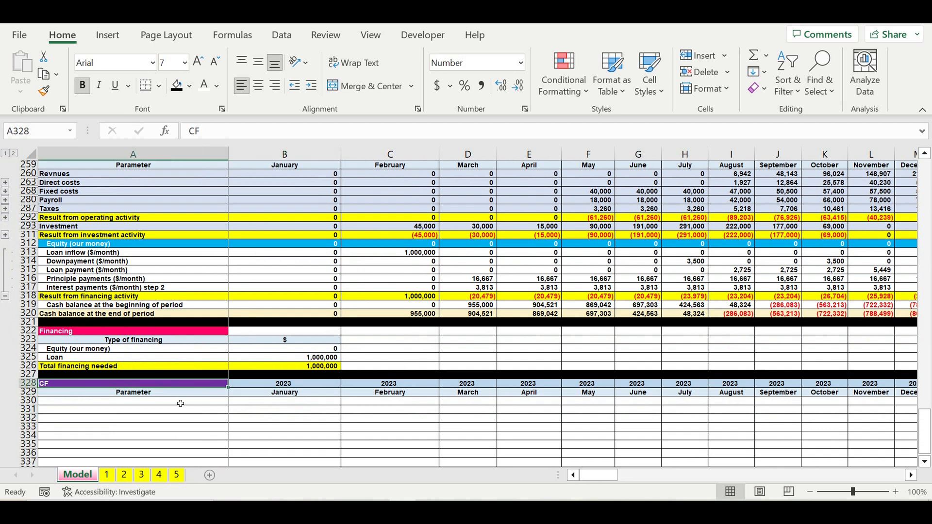
click(180, 403)
text(CF)
key(Return)
- Give the CF title cell A328 an orange fill and black text
click(193, 382)
click(189, 86)
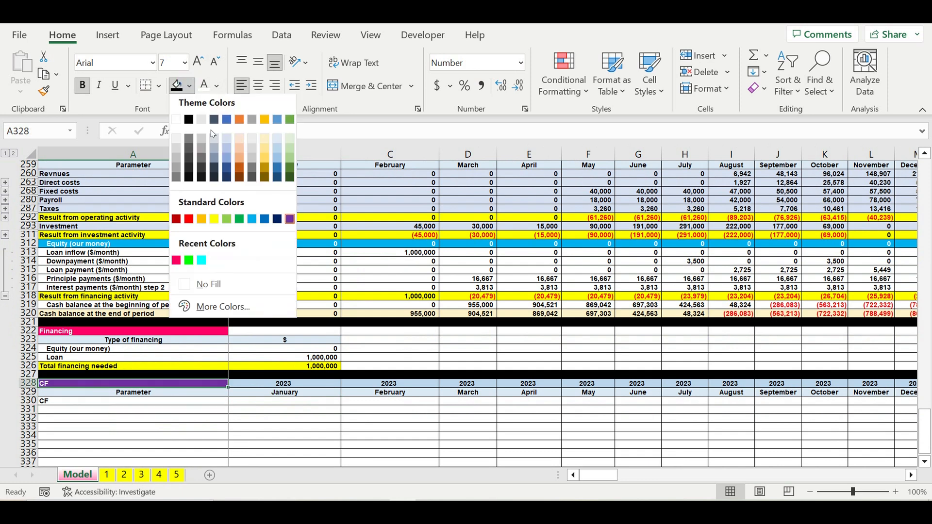
click(202, 223)
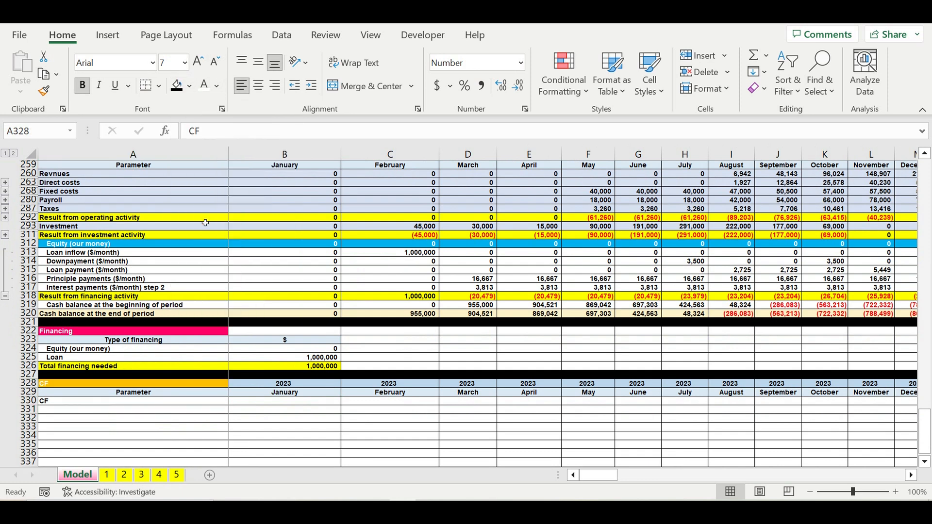
click(218, 91)
click(232, 105)
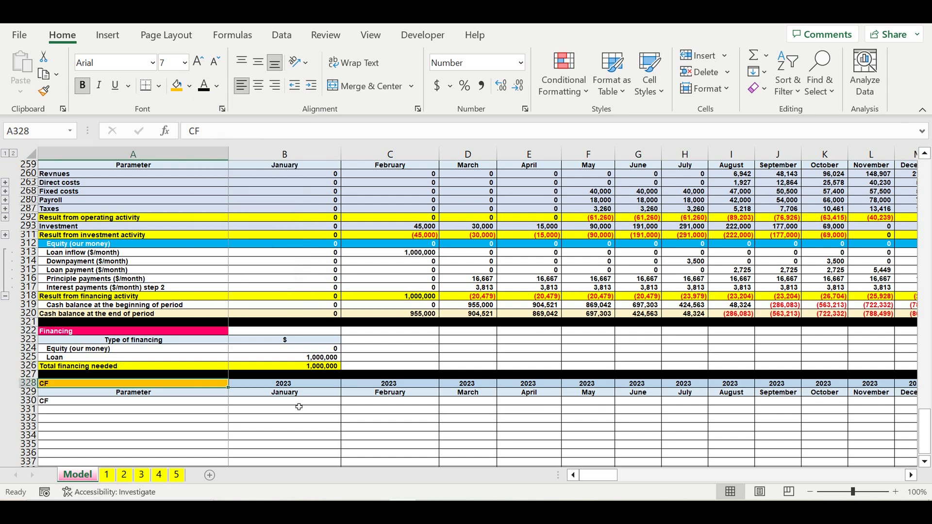
- Calculate January's CF in B330 with =B292+B311+B313-B314-B315-B316-B317, leaving out the equity row
click(280, 404)
text(=)
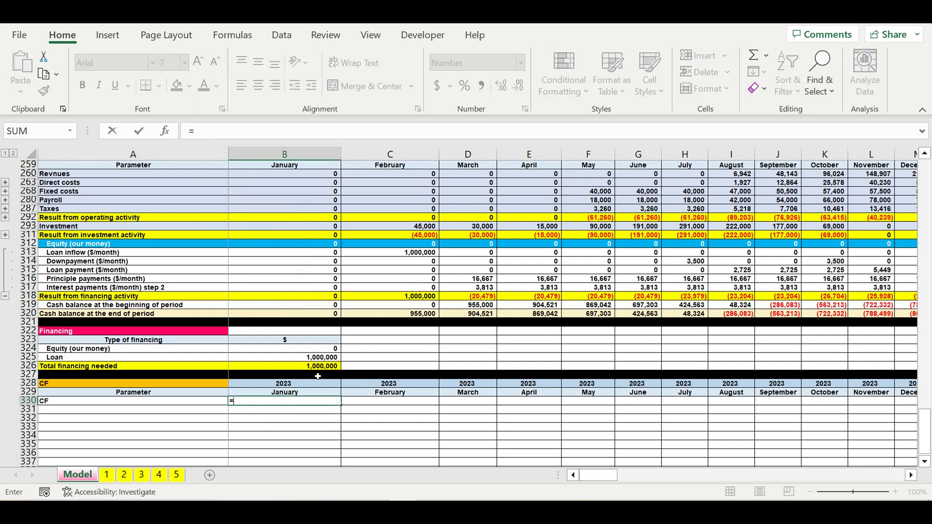
scroll(294, 308, up, 2)
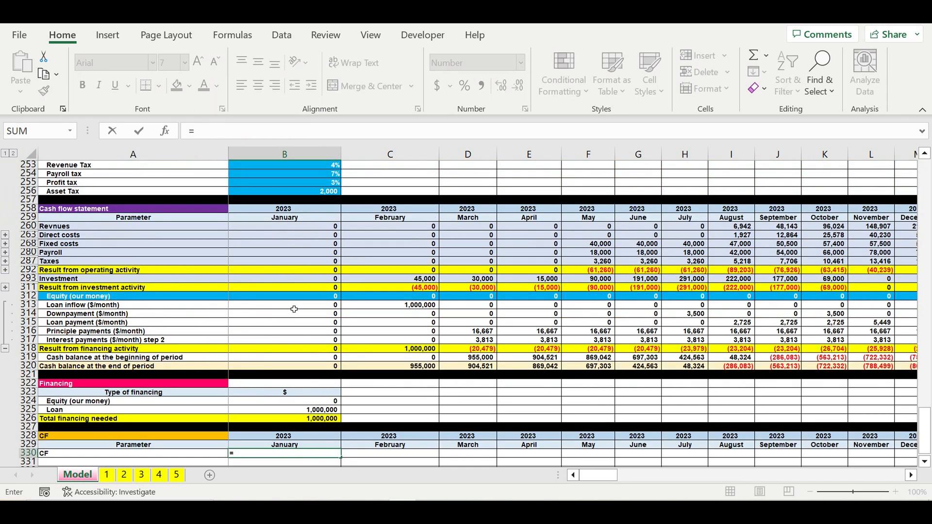
click(261, 273)
text(+)
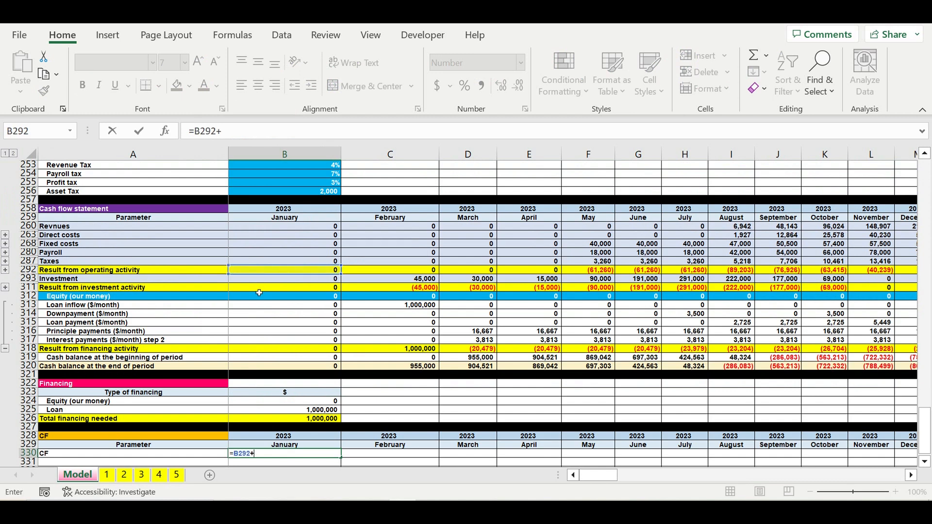
click(260, 287)
text(+)
click(256, 306)
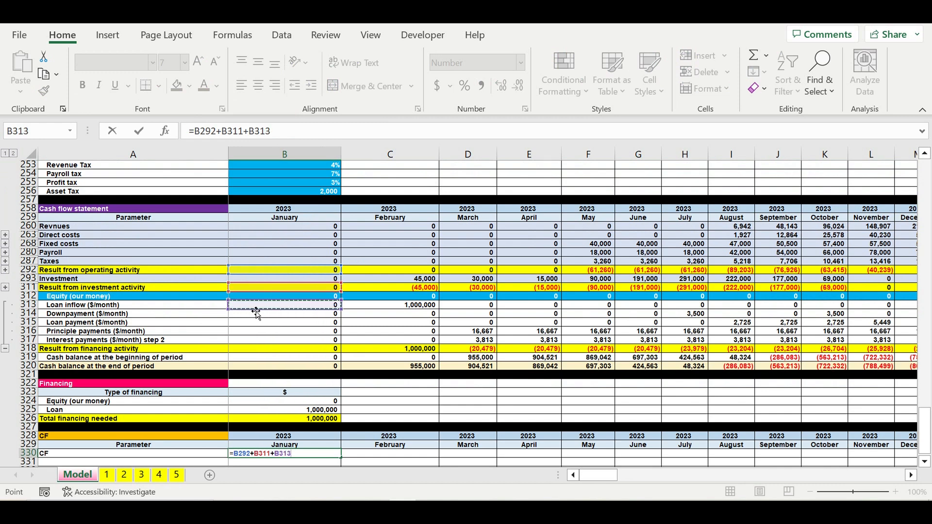
text(-)
click(247, 315)
text(-)
click(253, 322)
text(-)
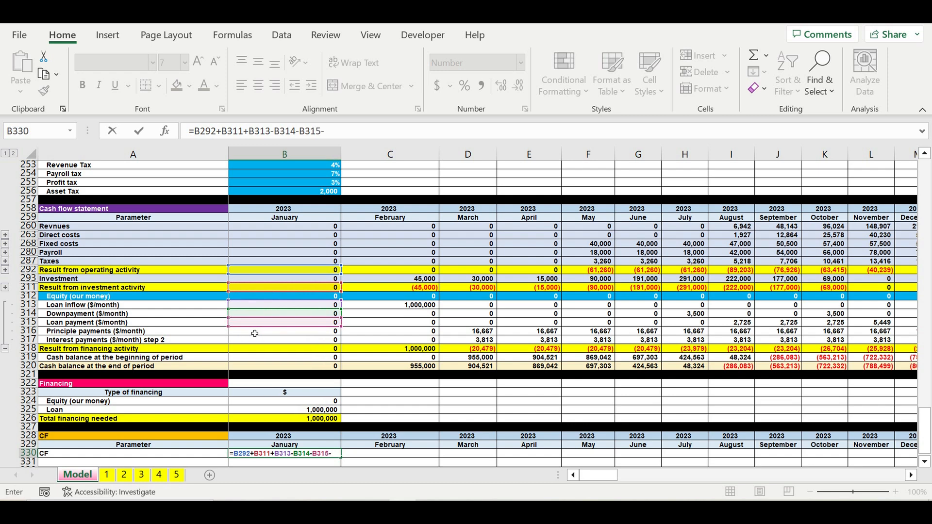
click(255, 333)
text(-)
click(255, 341)
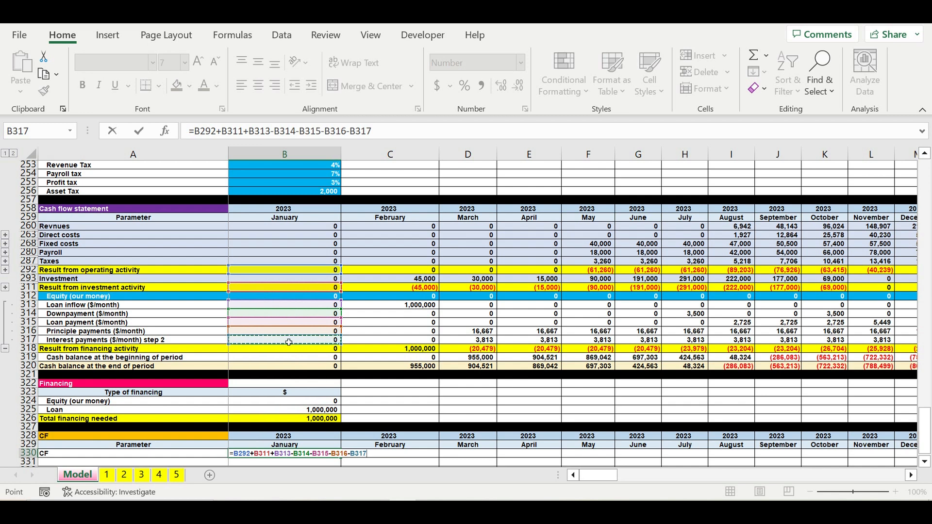
key(Return)
- Copy the B330 formula to February in C330 and append +B330 to carry over the previous month's CF
scroll(335, 374, down, 2)
click(326, 397)
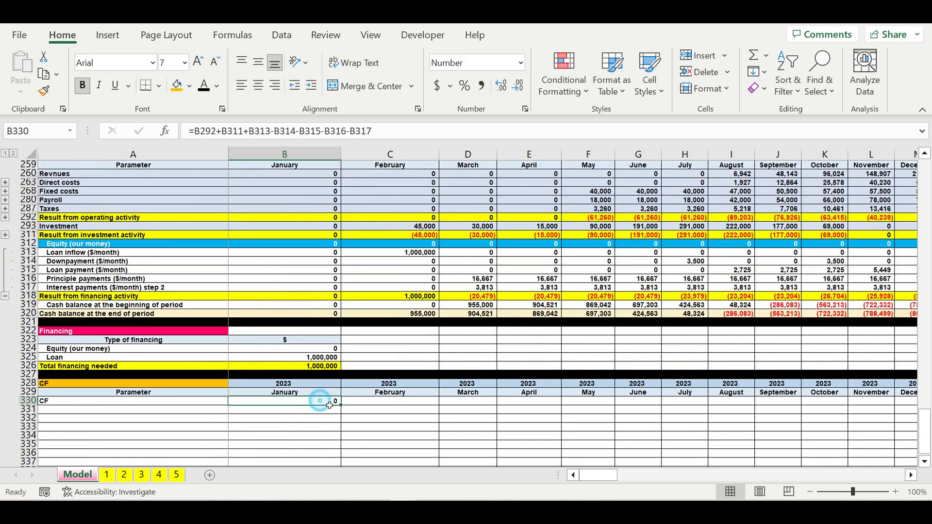
drag(341, 405, 432, 407)
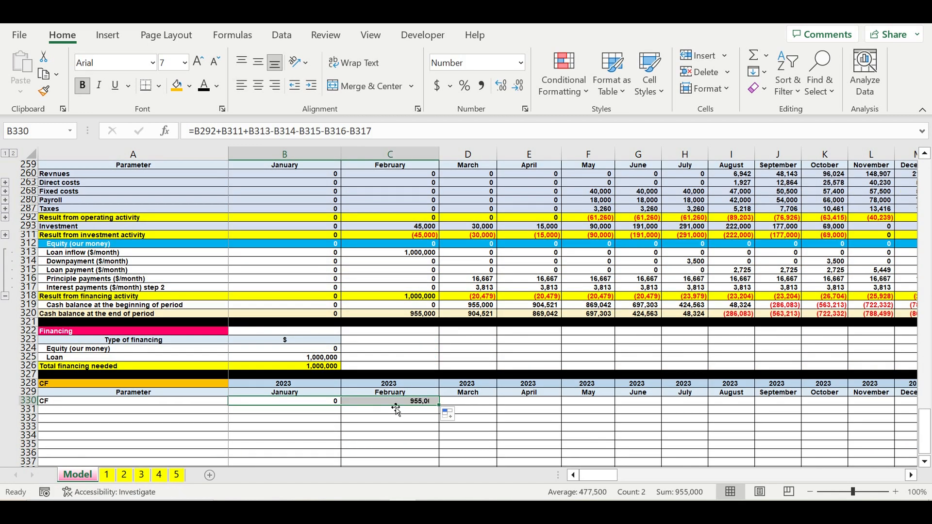
click(393, 404)
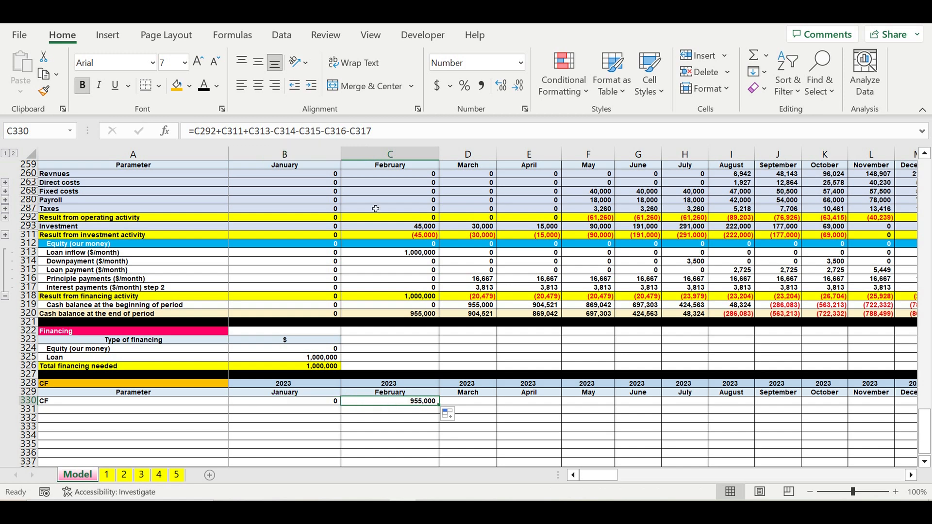
click(402, 132)
text(+)
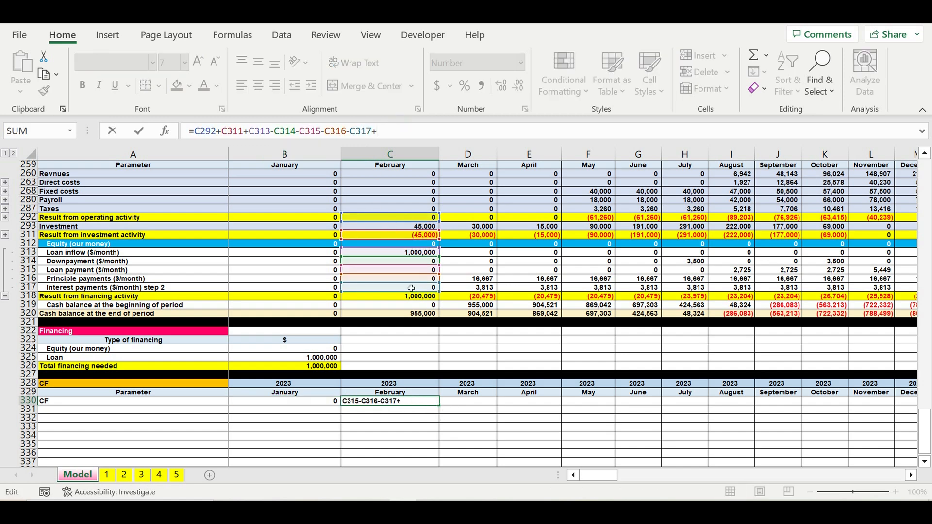
click(316, 402)
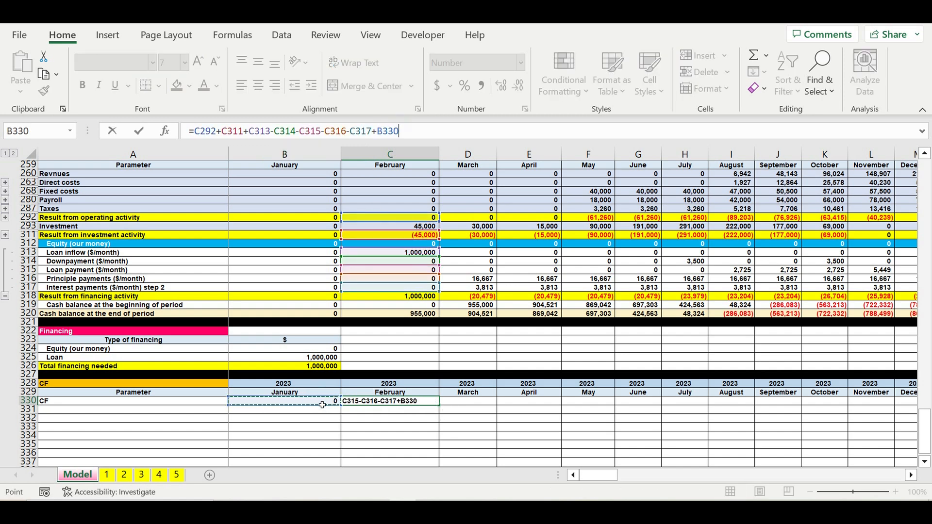
key(Return)
- Fill the cumulative CF formula from C330 across all remaining months through December 2032 in DQ330
click(398, 400)
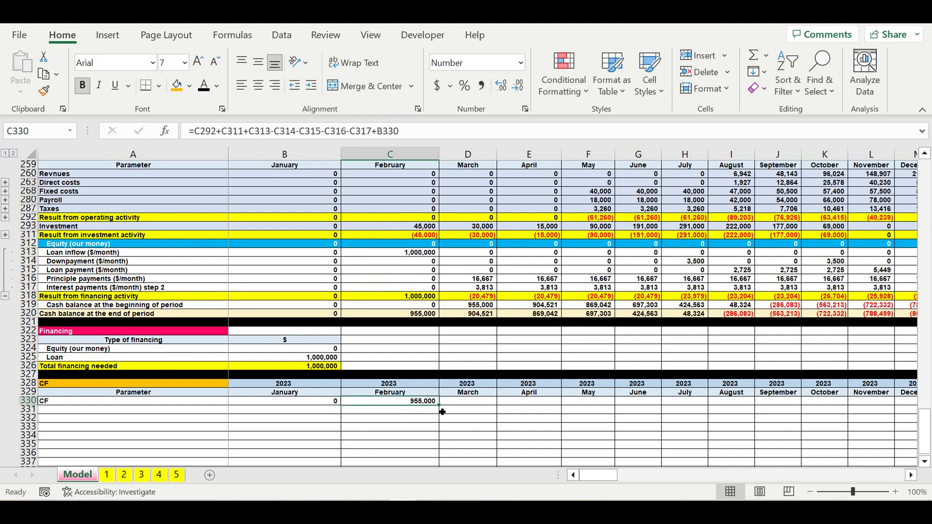
drag(444, 411, 737, 403)
drag(920, 403, 847, 399)
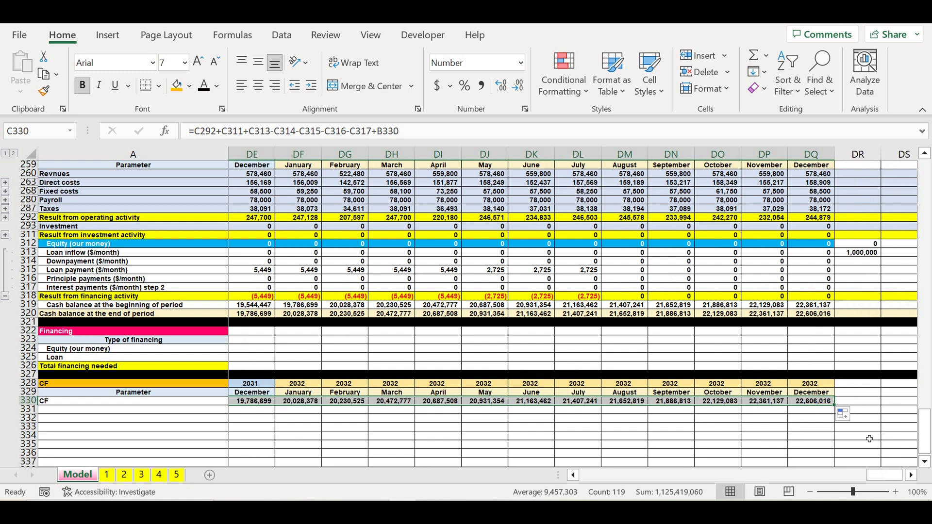
- Find the lowest cumulative CF value in DR330 with =MIN(B330:DQ330)
click(859, 401)
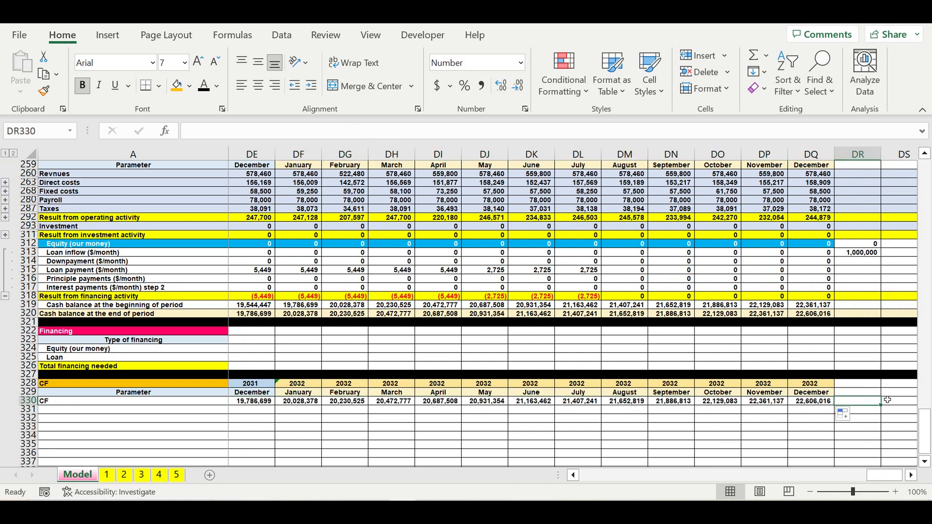
text(=min)
text(()
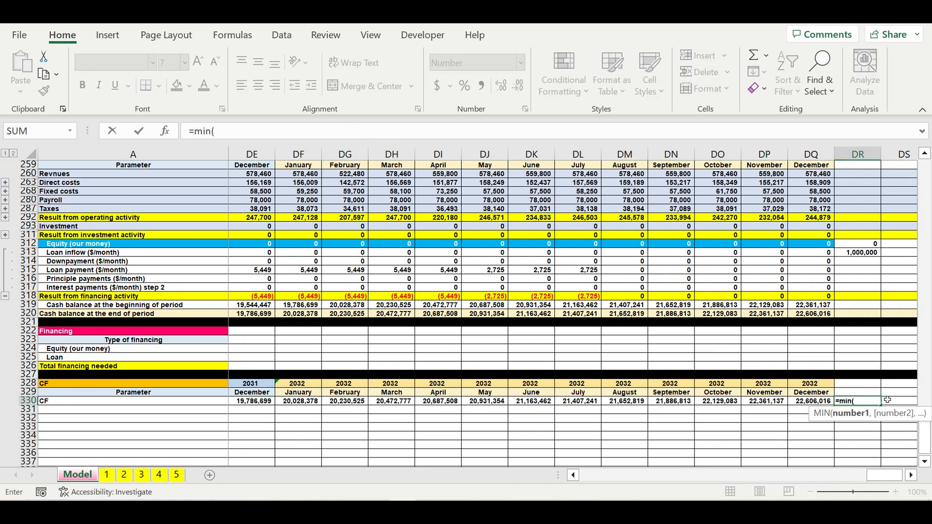
drag(816, 406, 255, 403)
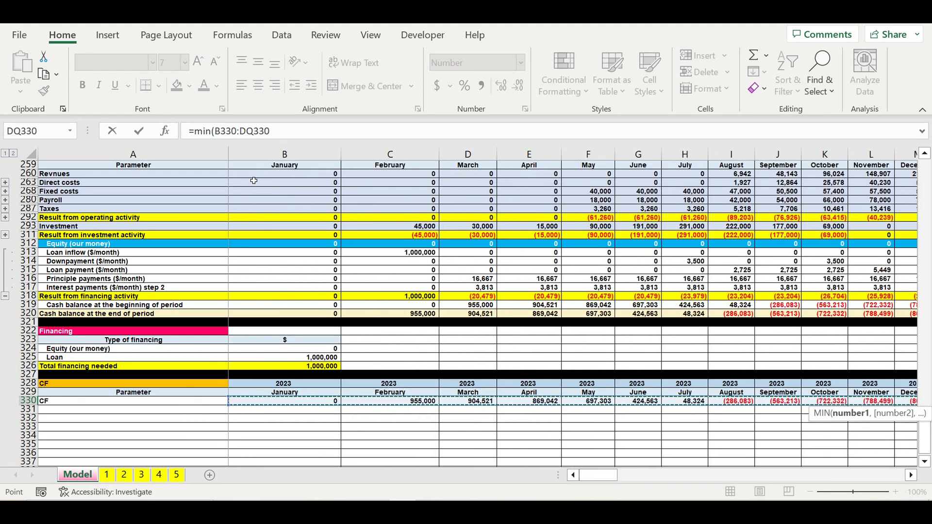
text())
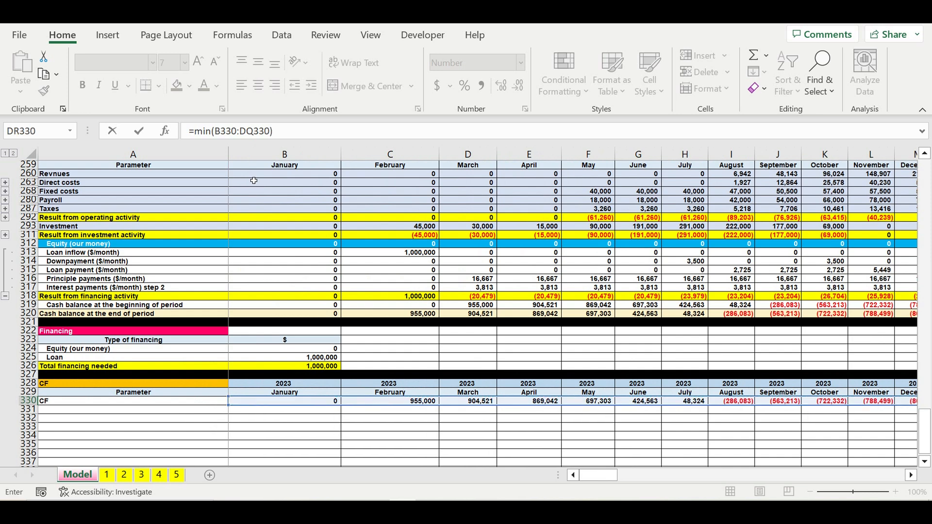
key(Return)
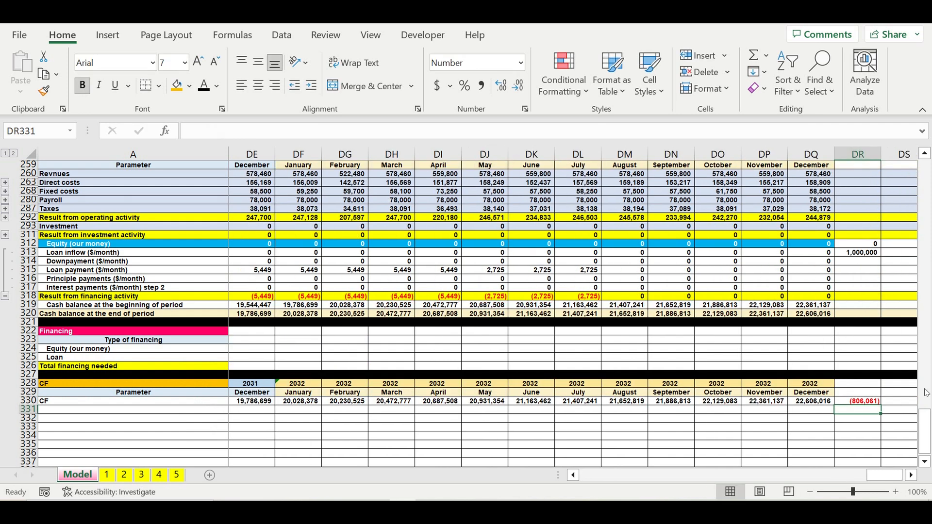
click(871, 402)
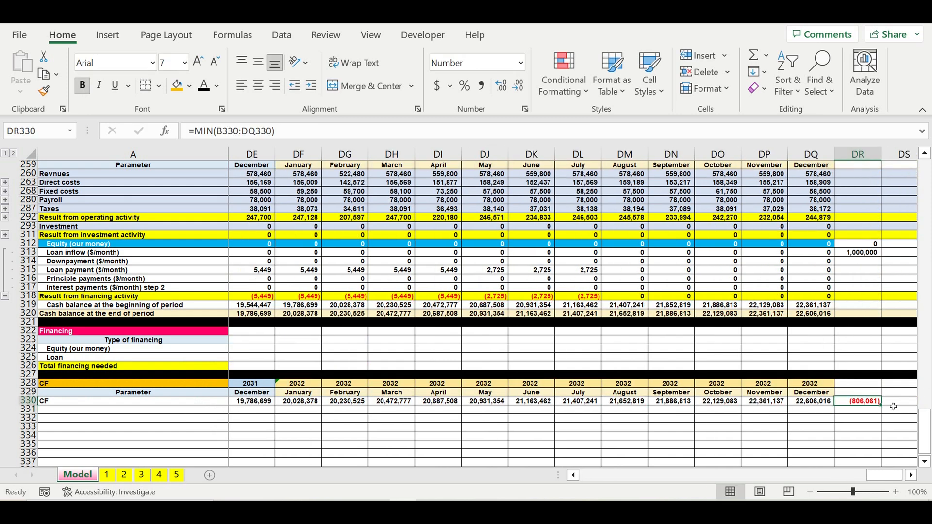
- Replace January's equity formula in B312 with =-DR330 so equity covers the largest CF shortfall
drag(884, 475, 414, 481)
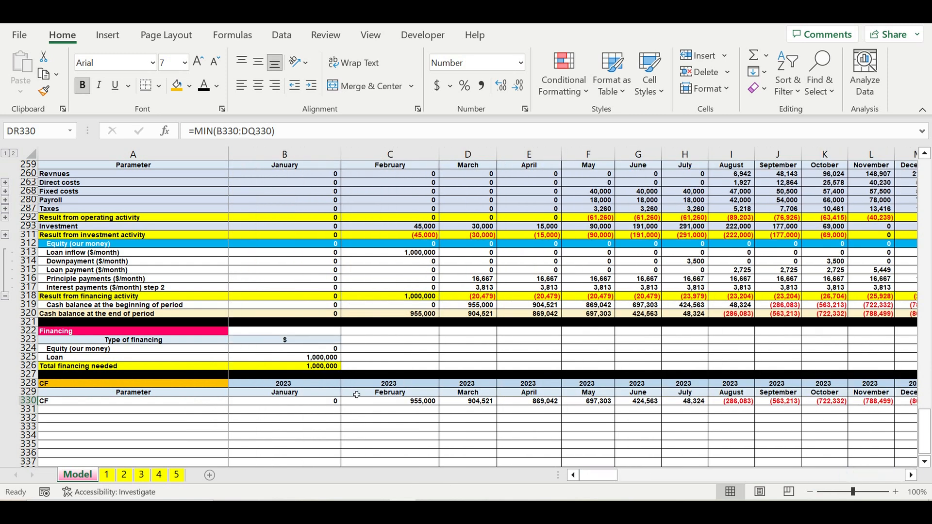
click(310, 245)
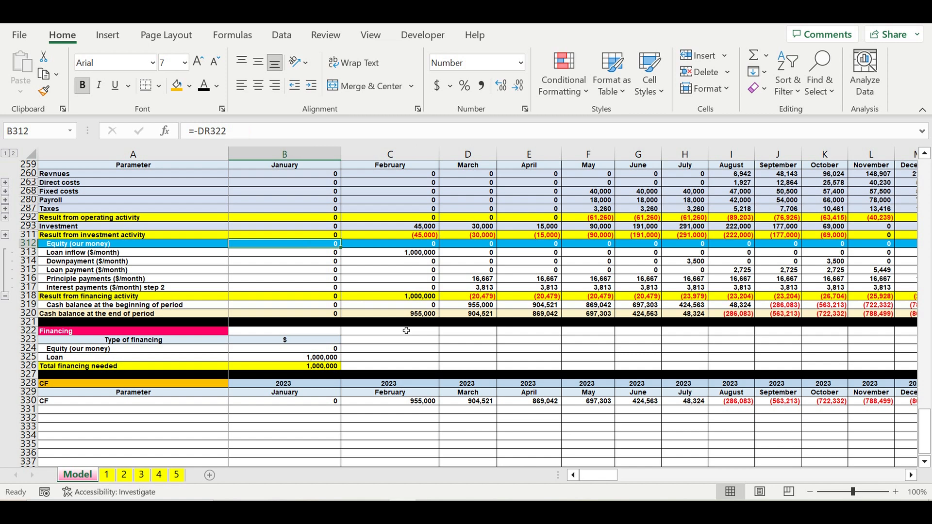
text(=-)
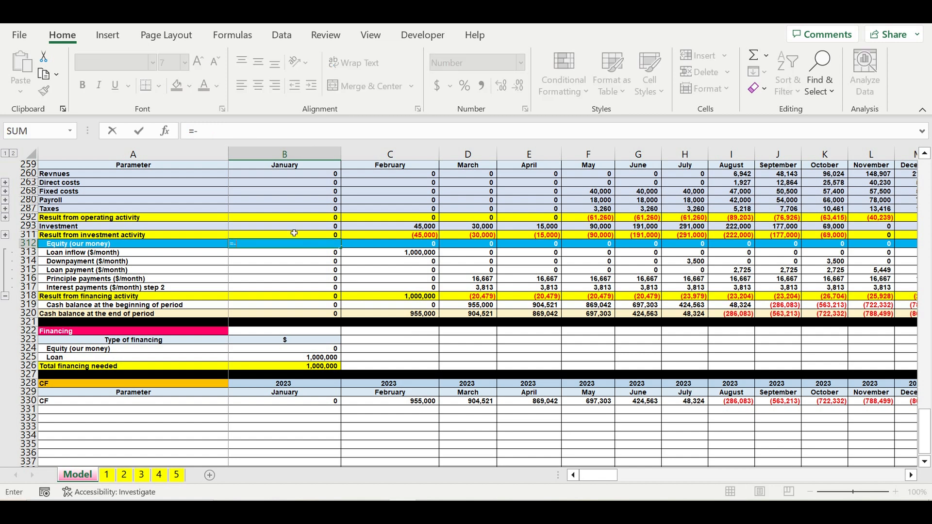
click(199, 134)
drag(600, 474, 898, 456)
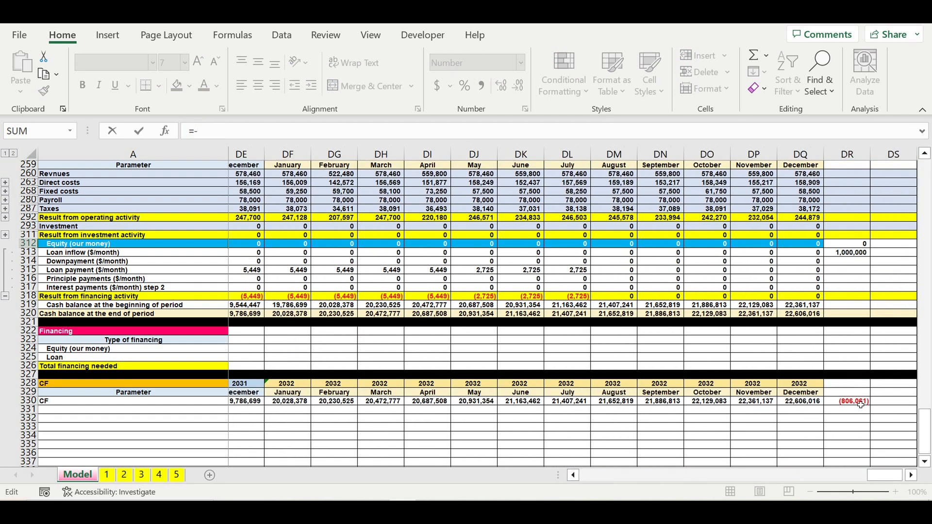
click(860, 405)
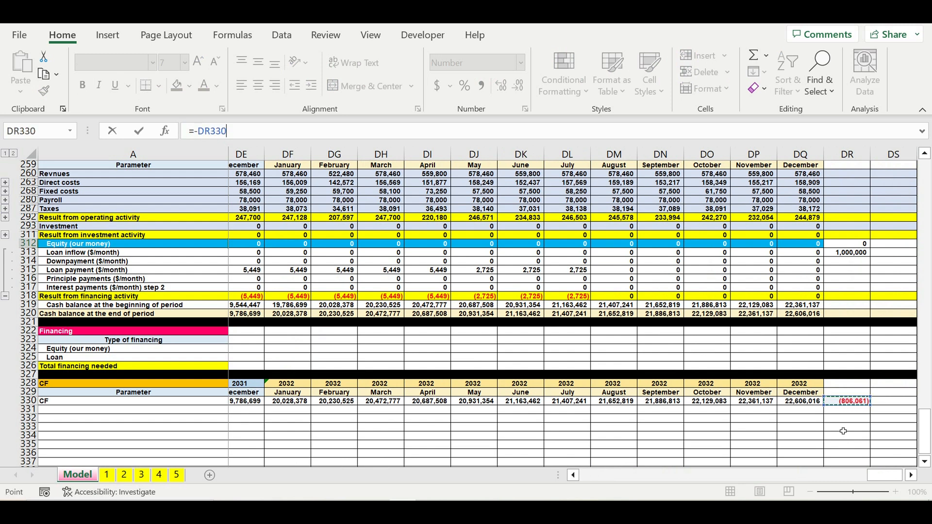
key(Return)
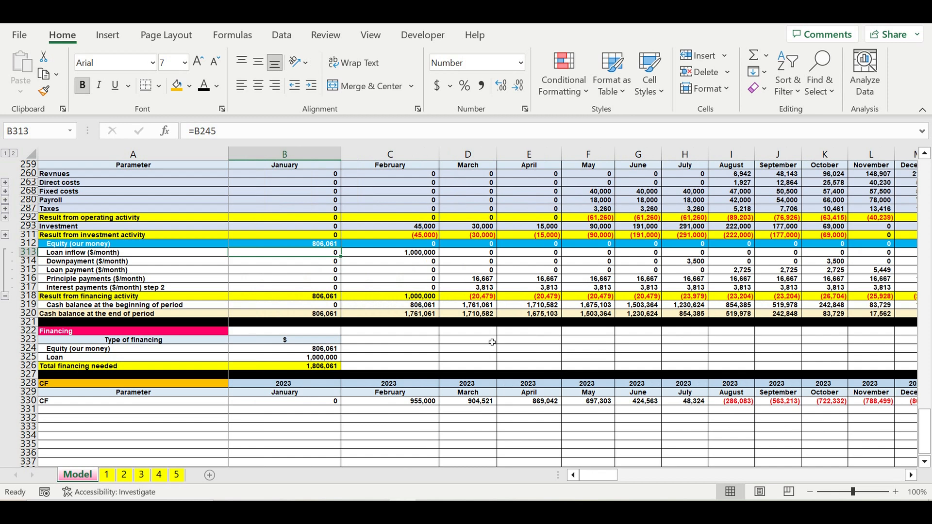
- Examine the end-of-period cash balances in row 320 around December 2023, plus the equity and loan amounts in the financing table
click(313, 245)
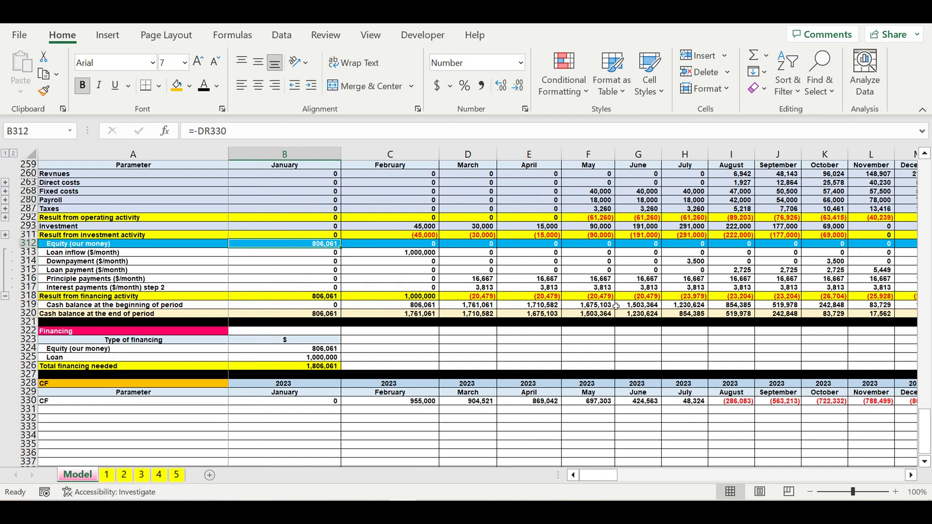
click(29, 314)
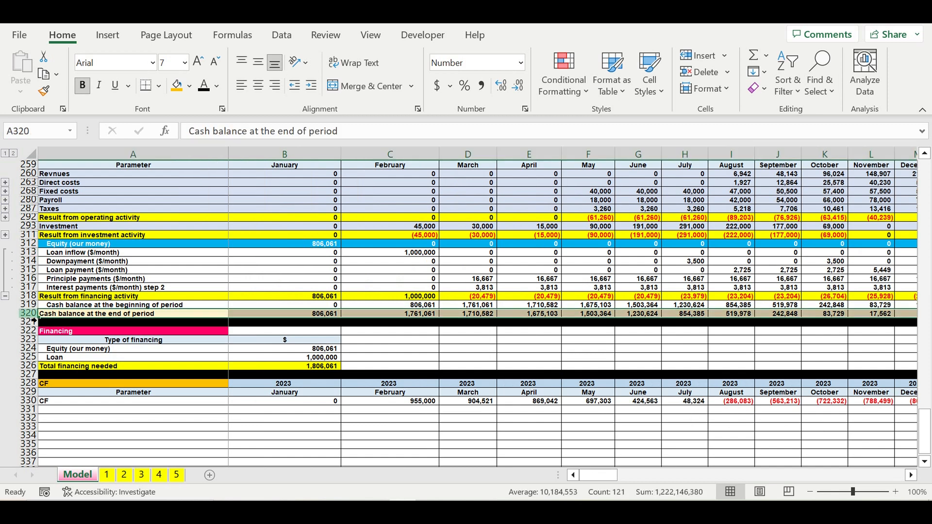
click(911, 476)
click(910, 476)
click(911, 476)
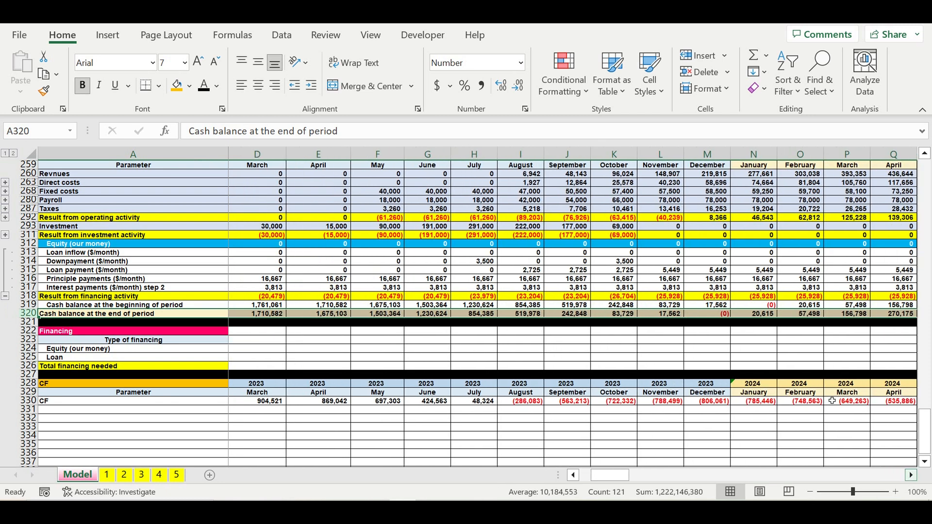
click(712, 316)
key(Right)
key(Right)
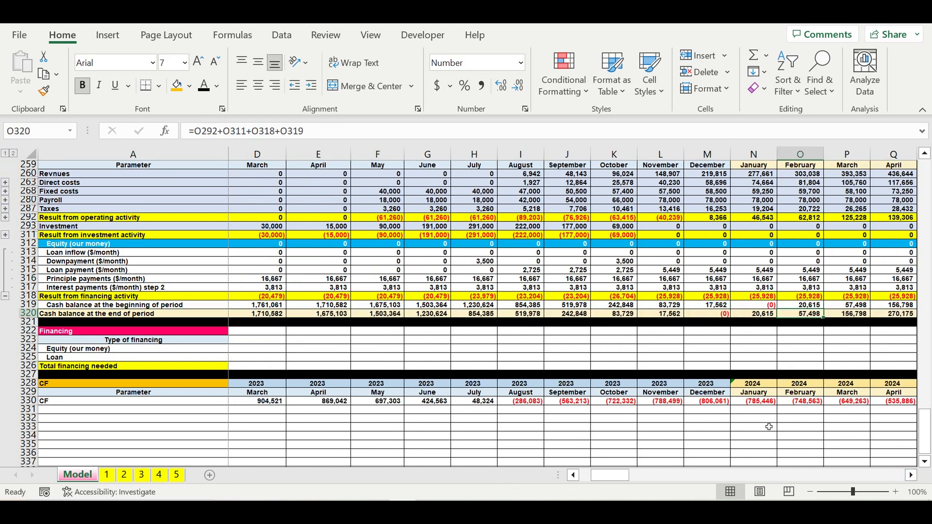
mouse_move(629, 476)
mouse_down()
mouse_move(745, 486)
mouse_move(626, 480)
mouse_up()
drag(313, 350, 310, 358)
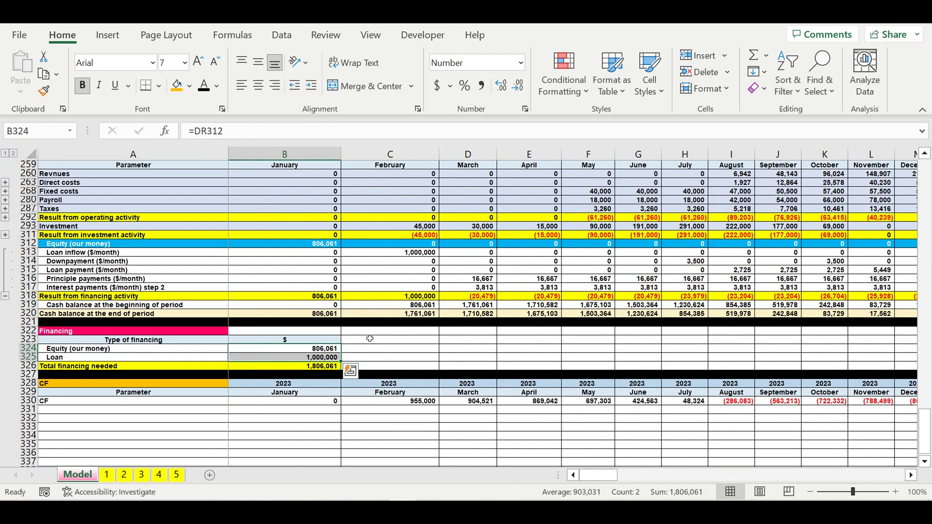
- Set the loan amount in B226 to 500000 and go back to the financing table to check the effect
scroll(369, 339, up, 14)
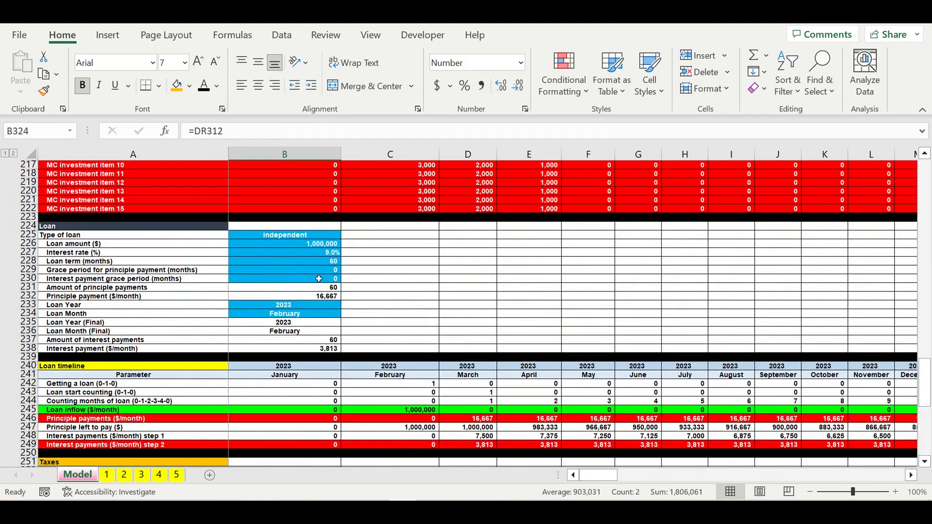
click(308, 246)
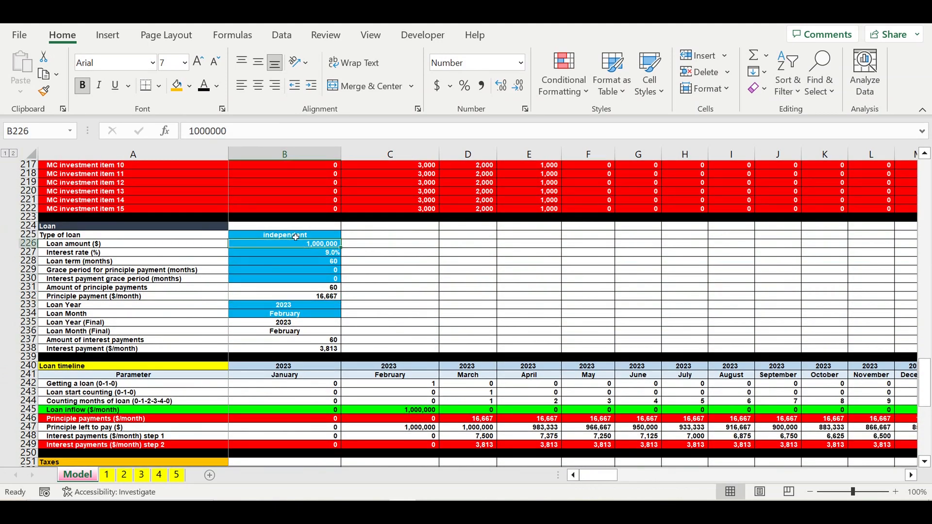
text(500000)
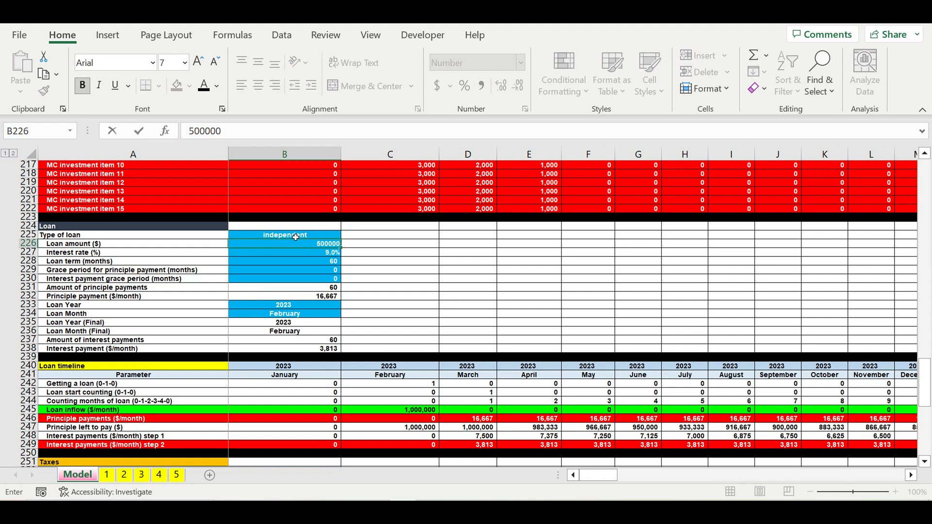
key(Return)
scroll(413, 366, down, 7)
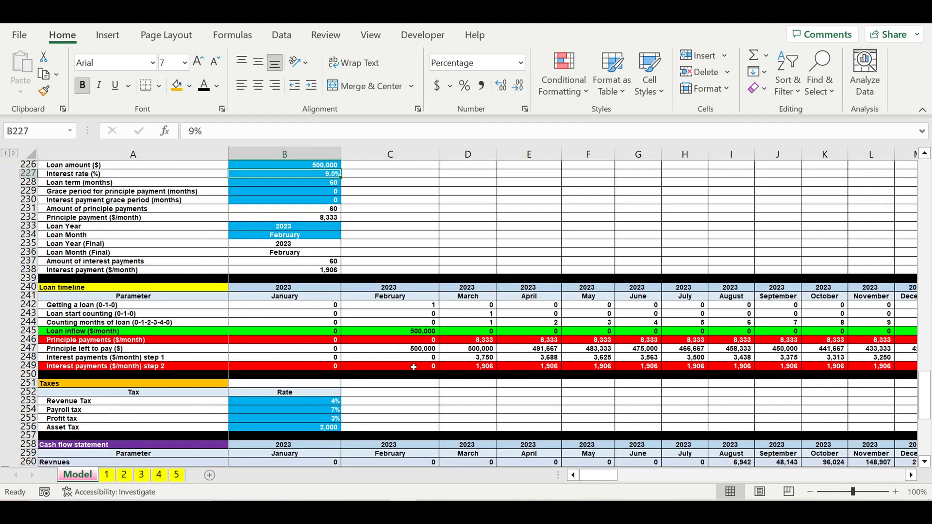
scroll(413, 367, down, 7)
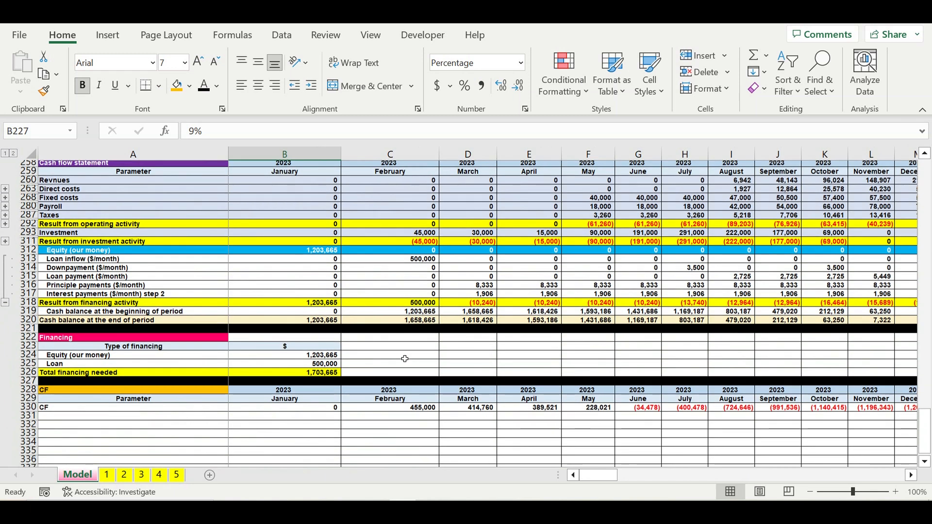
- Examine the equity amount in B324 and the end-of-period cash balances in row 320 across 2023 and 2024
scroll(392, 356, up, 1)
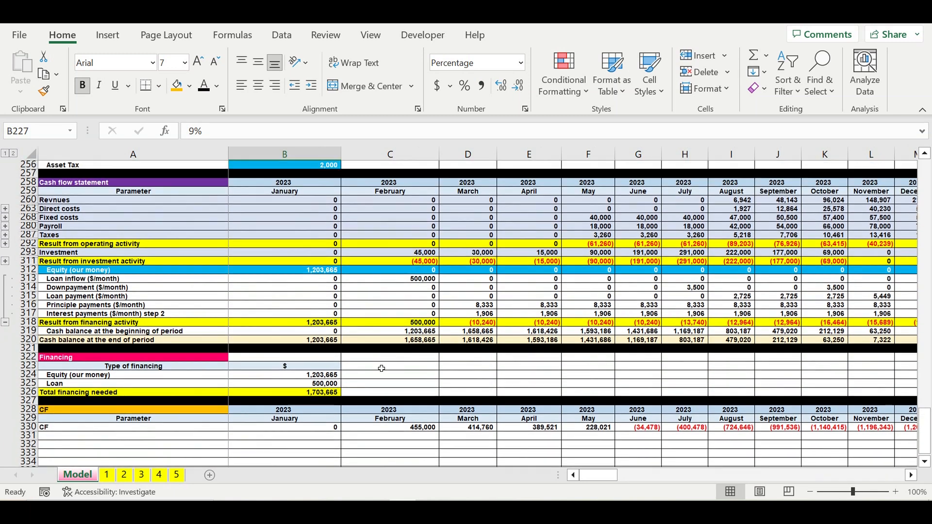
click(308, 376)
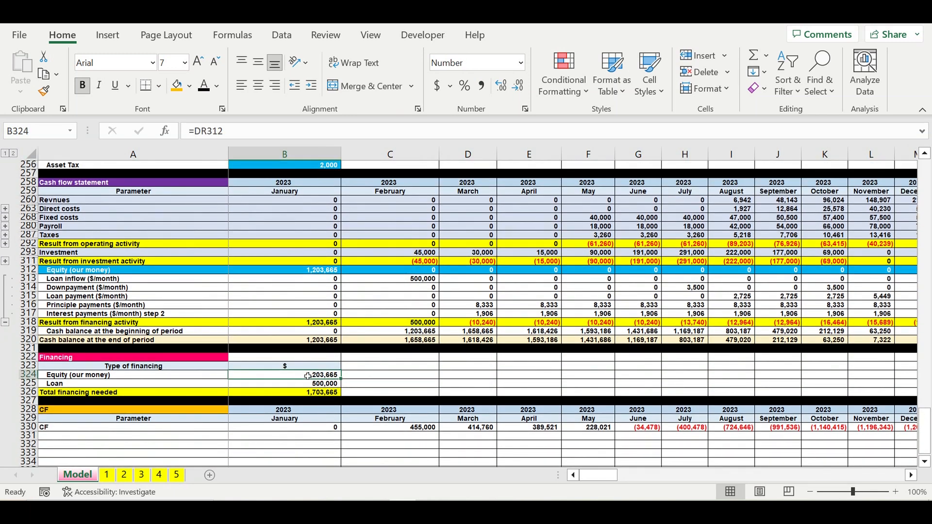
drag(600, 476, 610, 476)
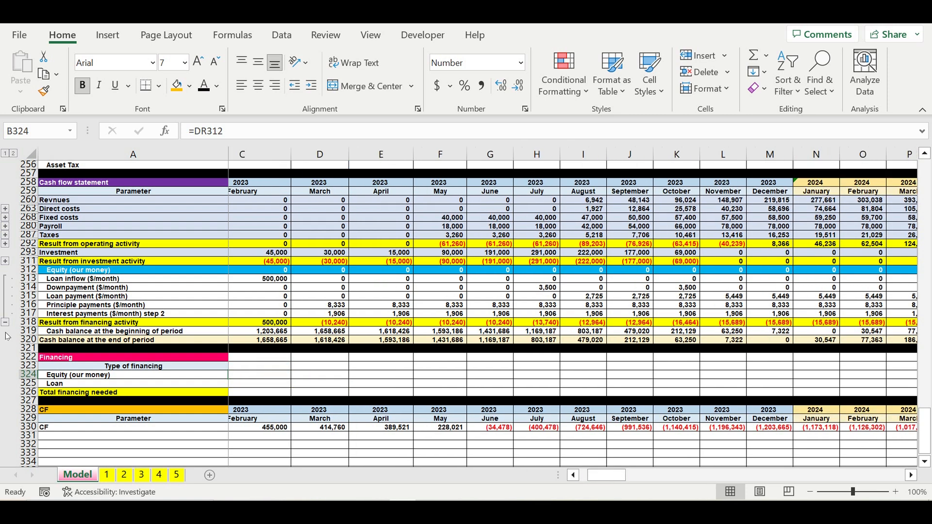
click(27, 339)
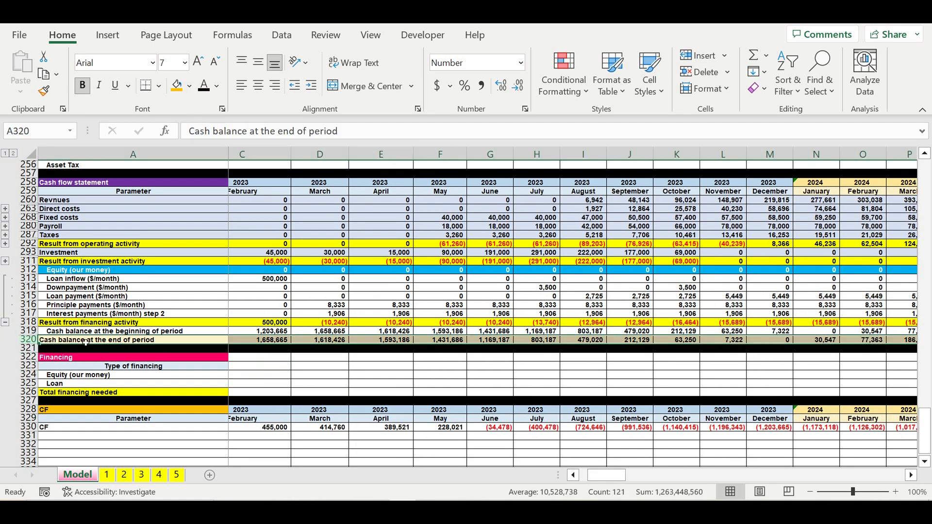
click(911, 478)
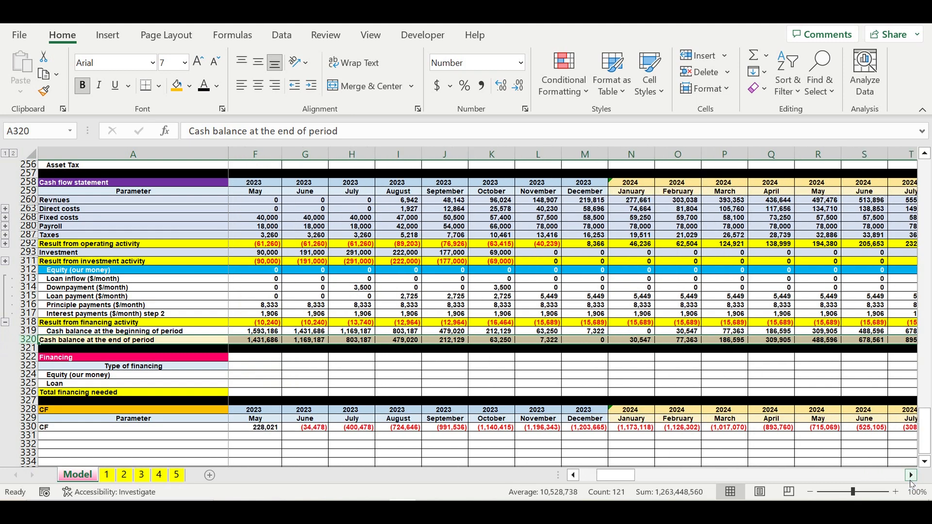
click(911, 478)
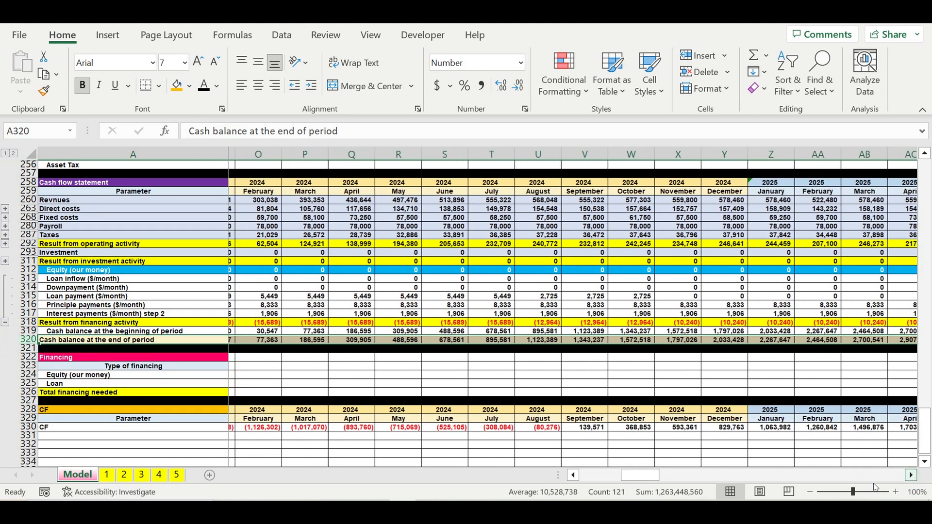
drag(650, 476, 608, 476)
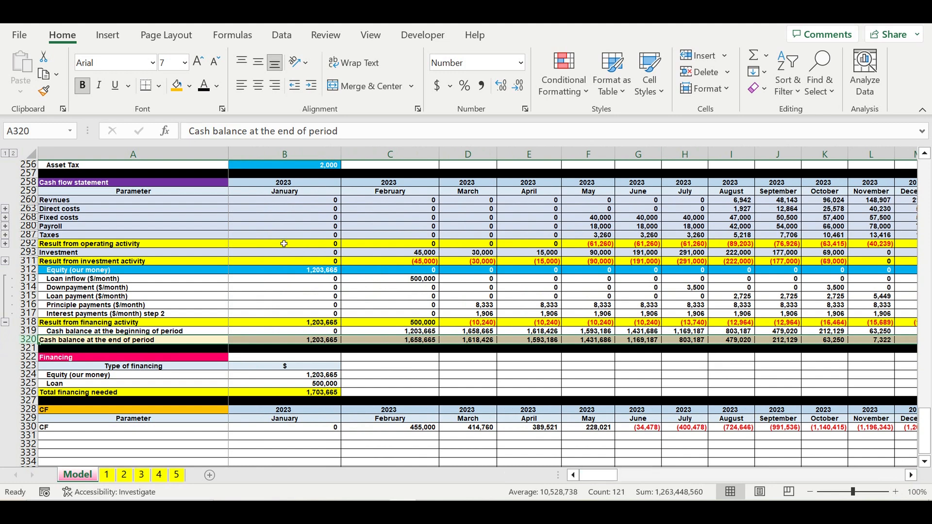
- Set the loan amount in B226 to 1500000 and check the equity and loan amounts in the financing table
scroll(327, 284, up, 10)
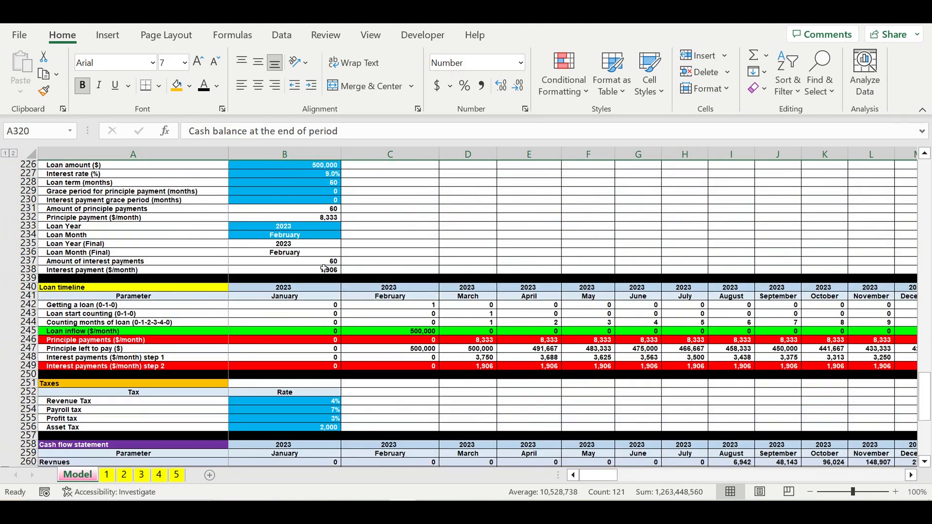
scroll(324, 268, up, 1)
click(309, 192)
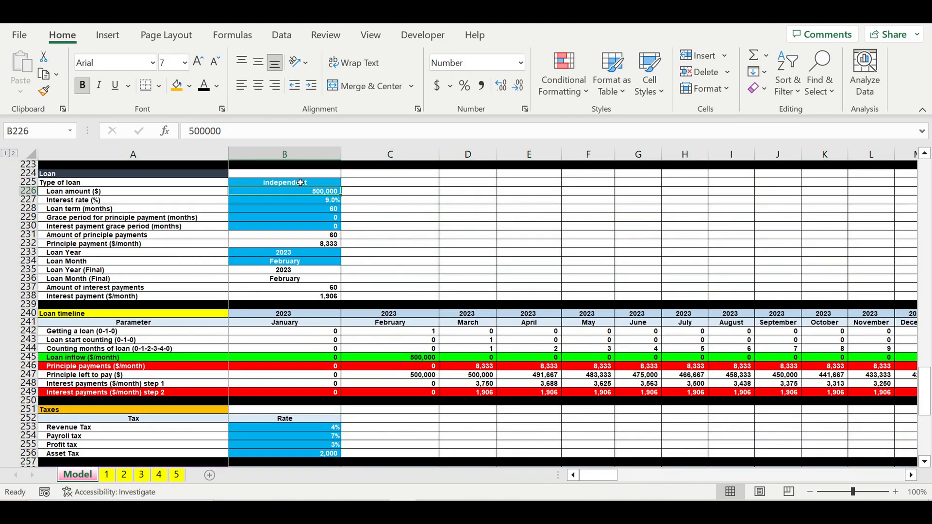
text(1,500,)
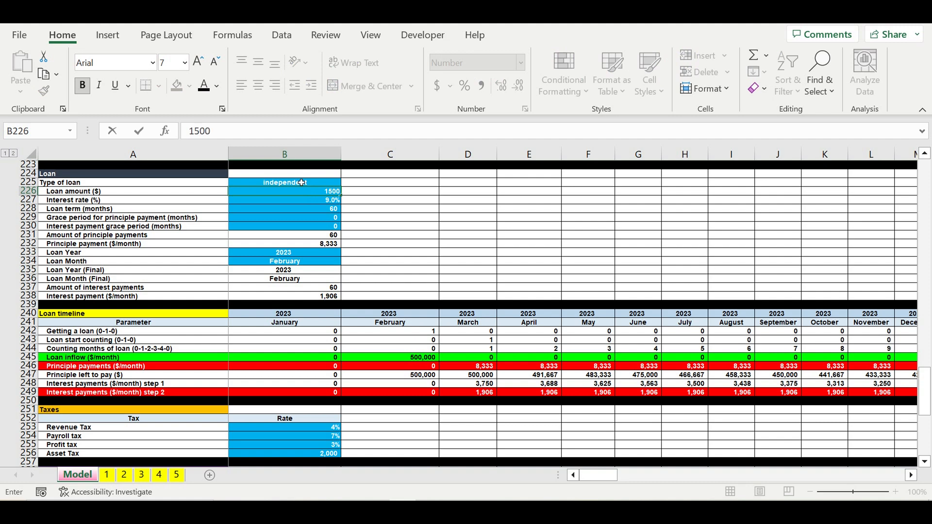
text(000)
key(Return)
scroll(491, 325, down, 10)
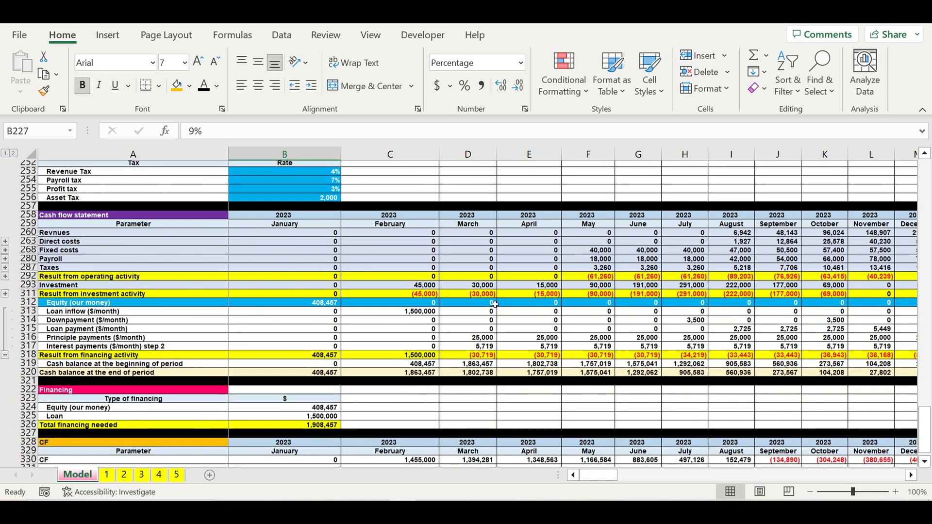
scroll(494, 304, down, 1)
drag(306, 375, 308, 383)
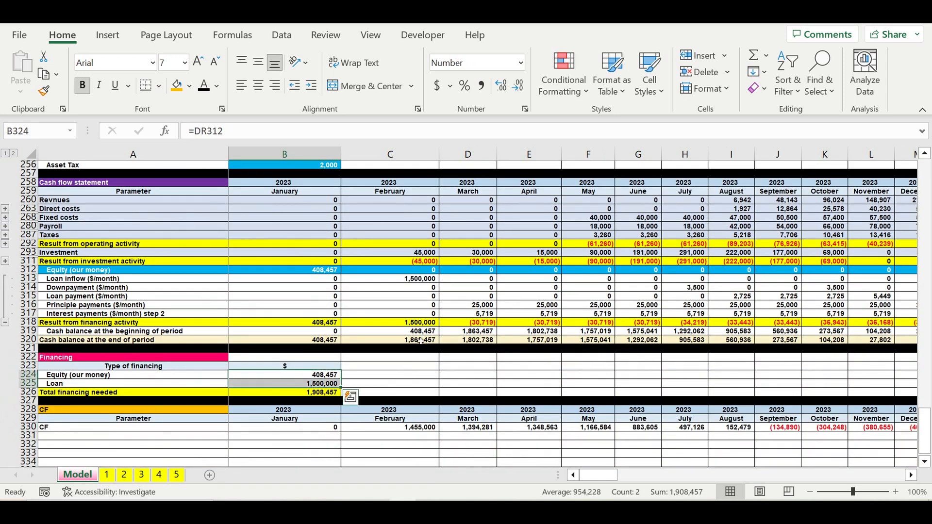
- Examine the end-of-period cash balances in row 320 from late 2023 into 2024, plus the financing amounts in B324:B326
click(28, 340)
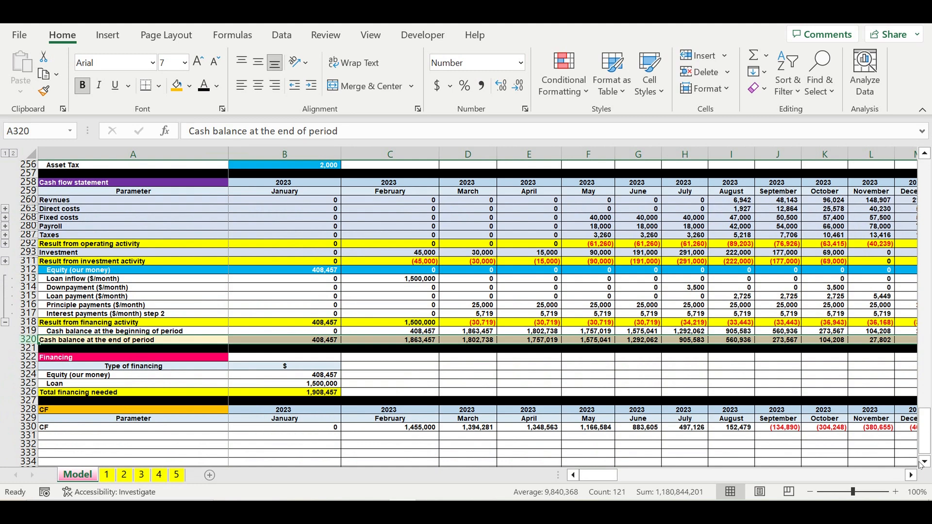
click(911, 475)
click(911, 476)
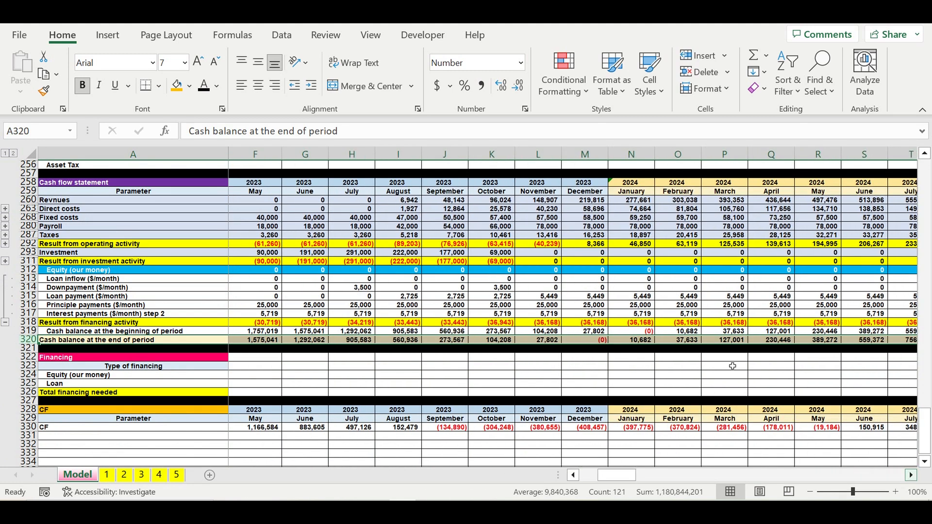
click(538, 342)
drag(589, 341, 902, 340)
drag(643, 480, 607, 477)
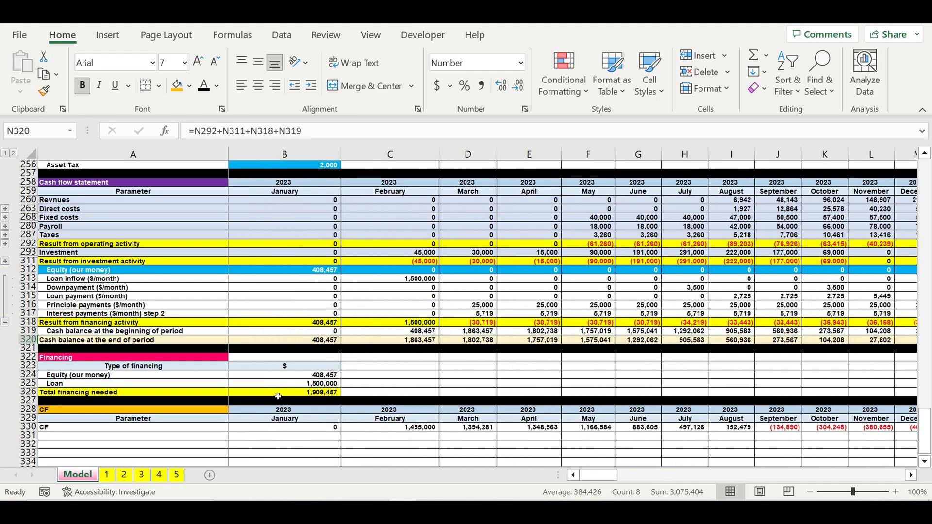
scroll(284, 390, down, 1)
click(300, 368)
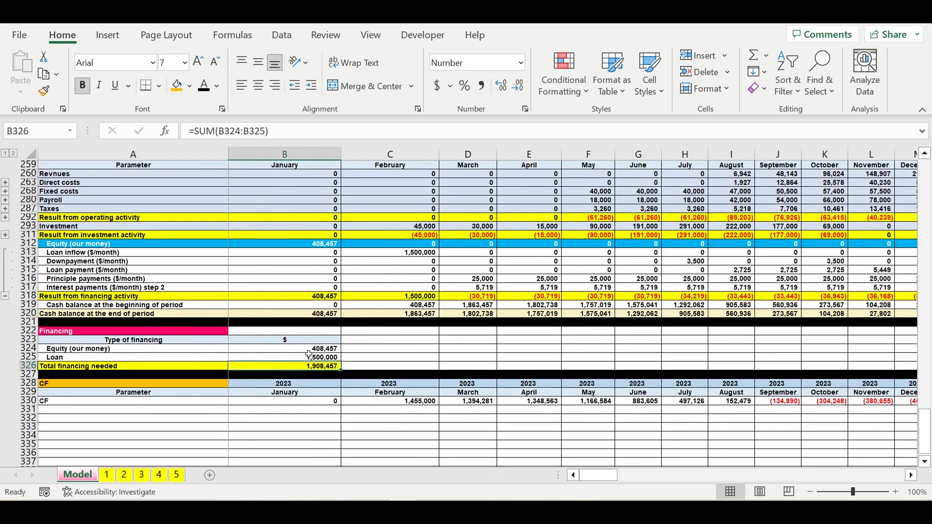
drag(308, 348, 308, 366)
click(398, 341)
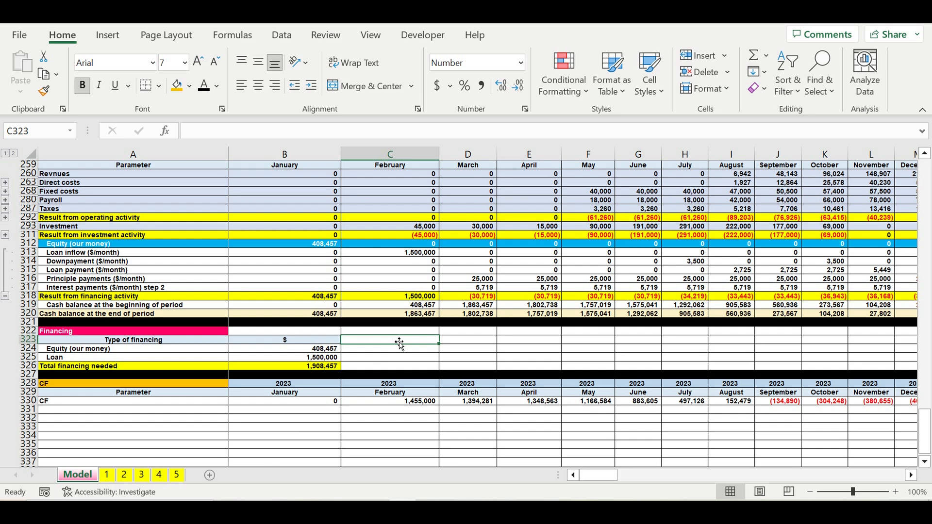
- Fill row 331 below the CF block with black as a separator
click(34, 411)
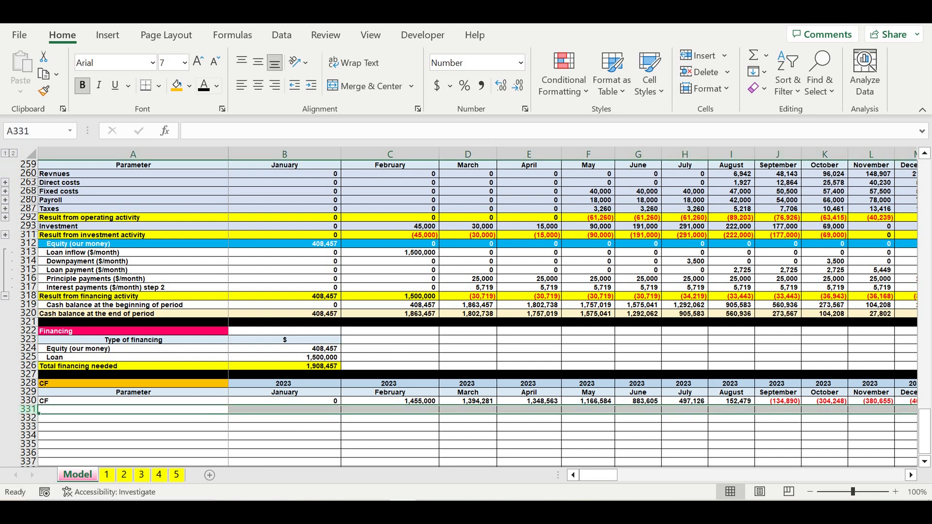
click(189, 86)
click(191, 126)
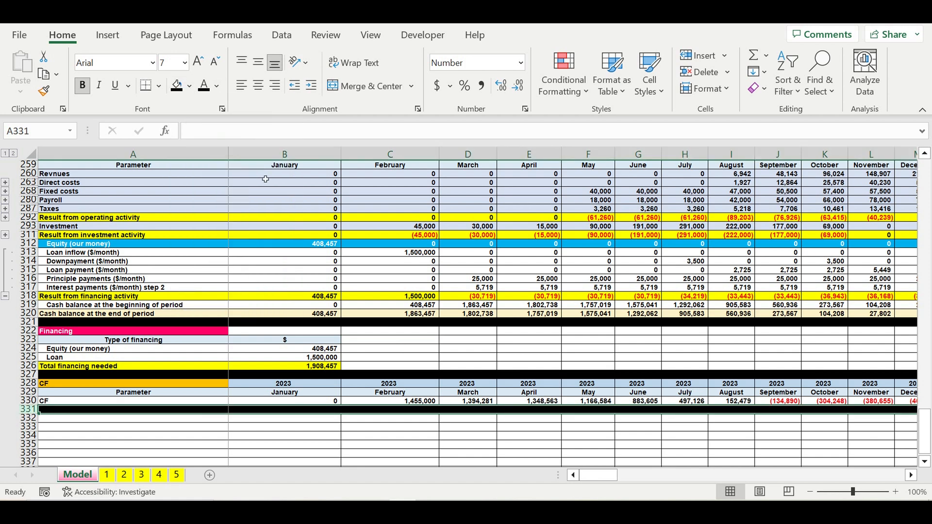
- Review the financing amounts in B324:B326 against the monthly equity cells in row 312 from March to October 2023
click(316, 346)
drag(316, 348, 371, 368)
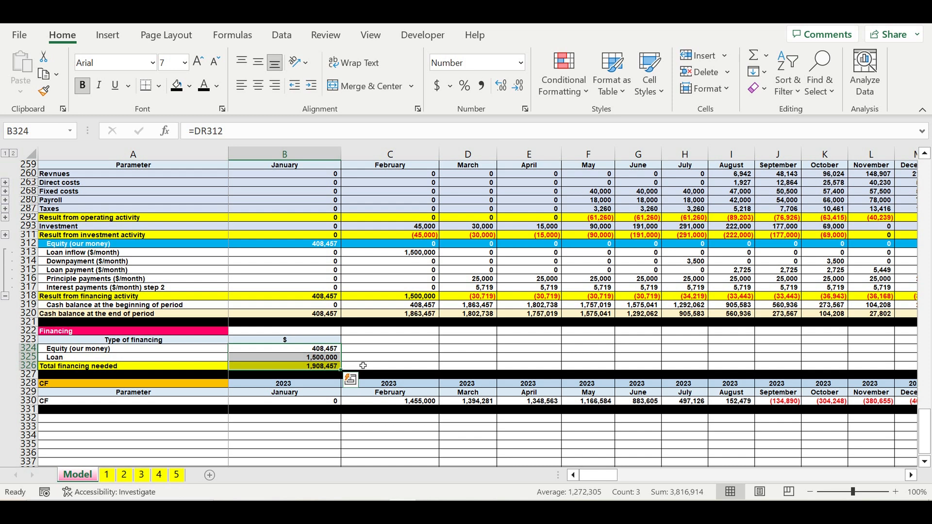
click(487, 244)
click(524, 243)
click(588, 243)
click(638, 244)
click(685, 244)
click(748, 243)
click(793, 244)
click(825, 243)
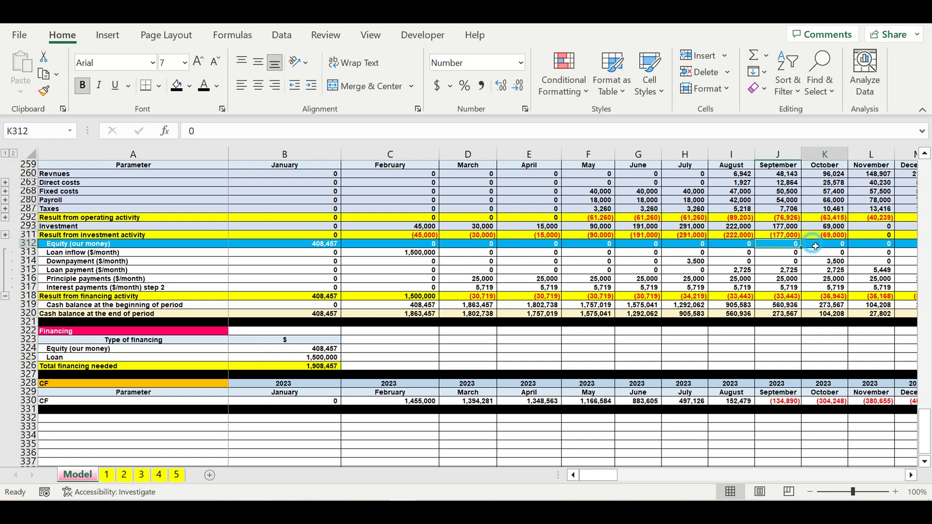
drag(306, 351, 314, 363)
click(552, 245)
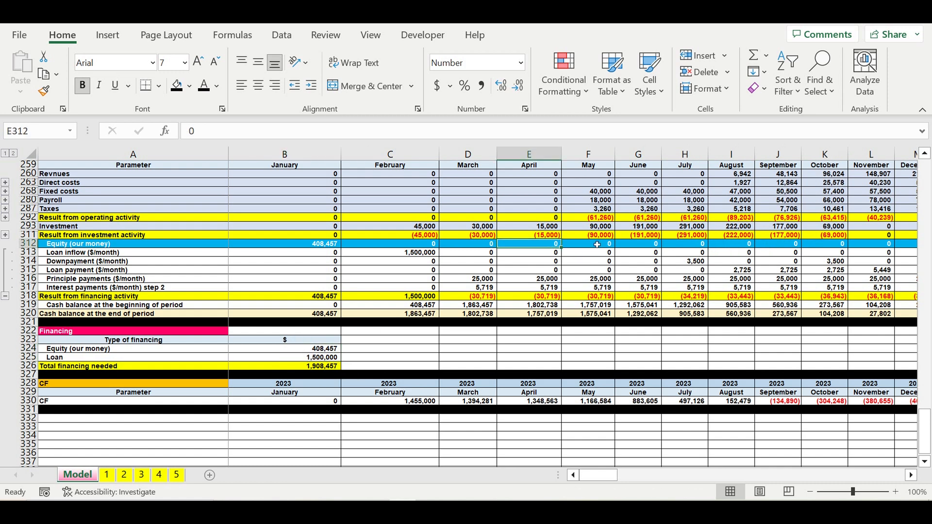
click(477, 246)
click(532, 246)
click(595, 246)
click(634, 245)
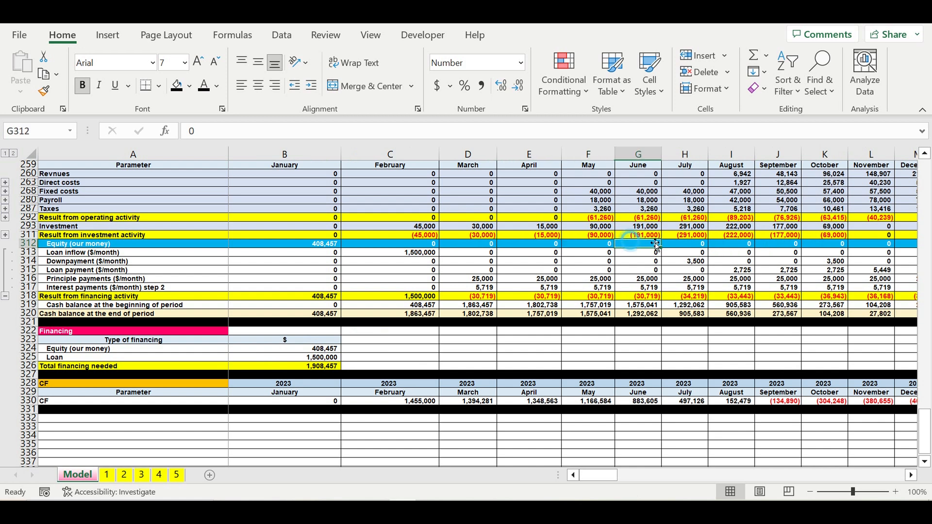
click(683, 247)
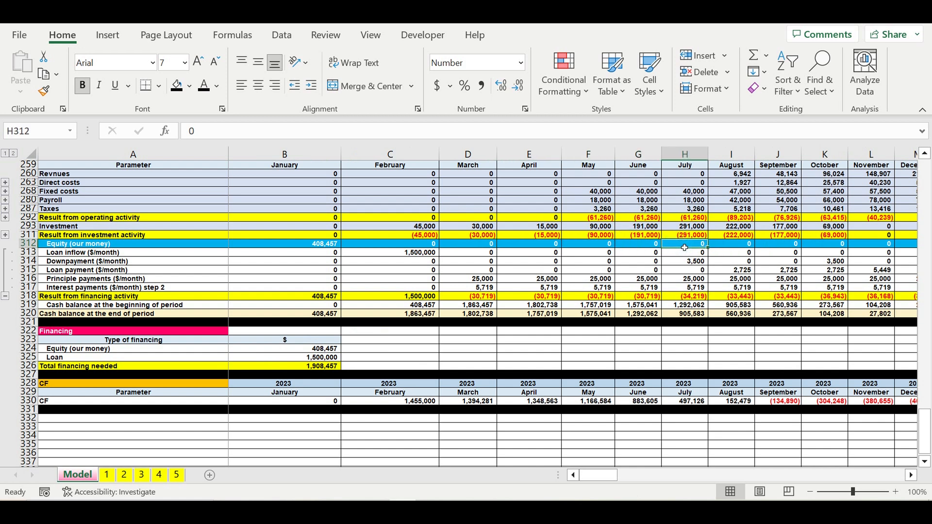
click(481, 248)
click(380, 384)
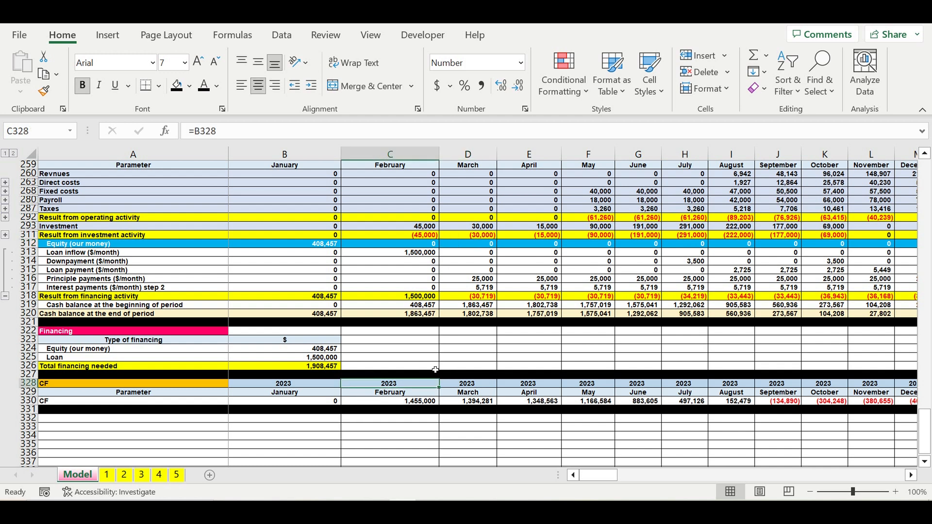